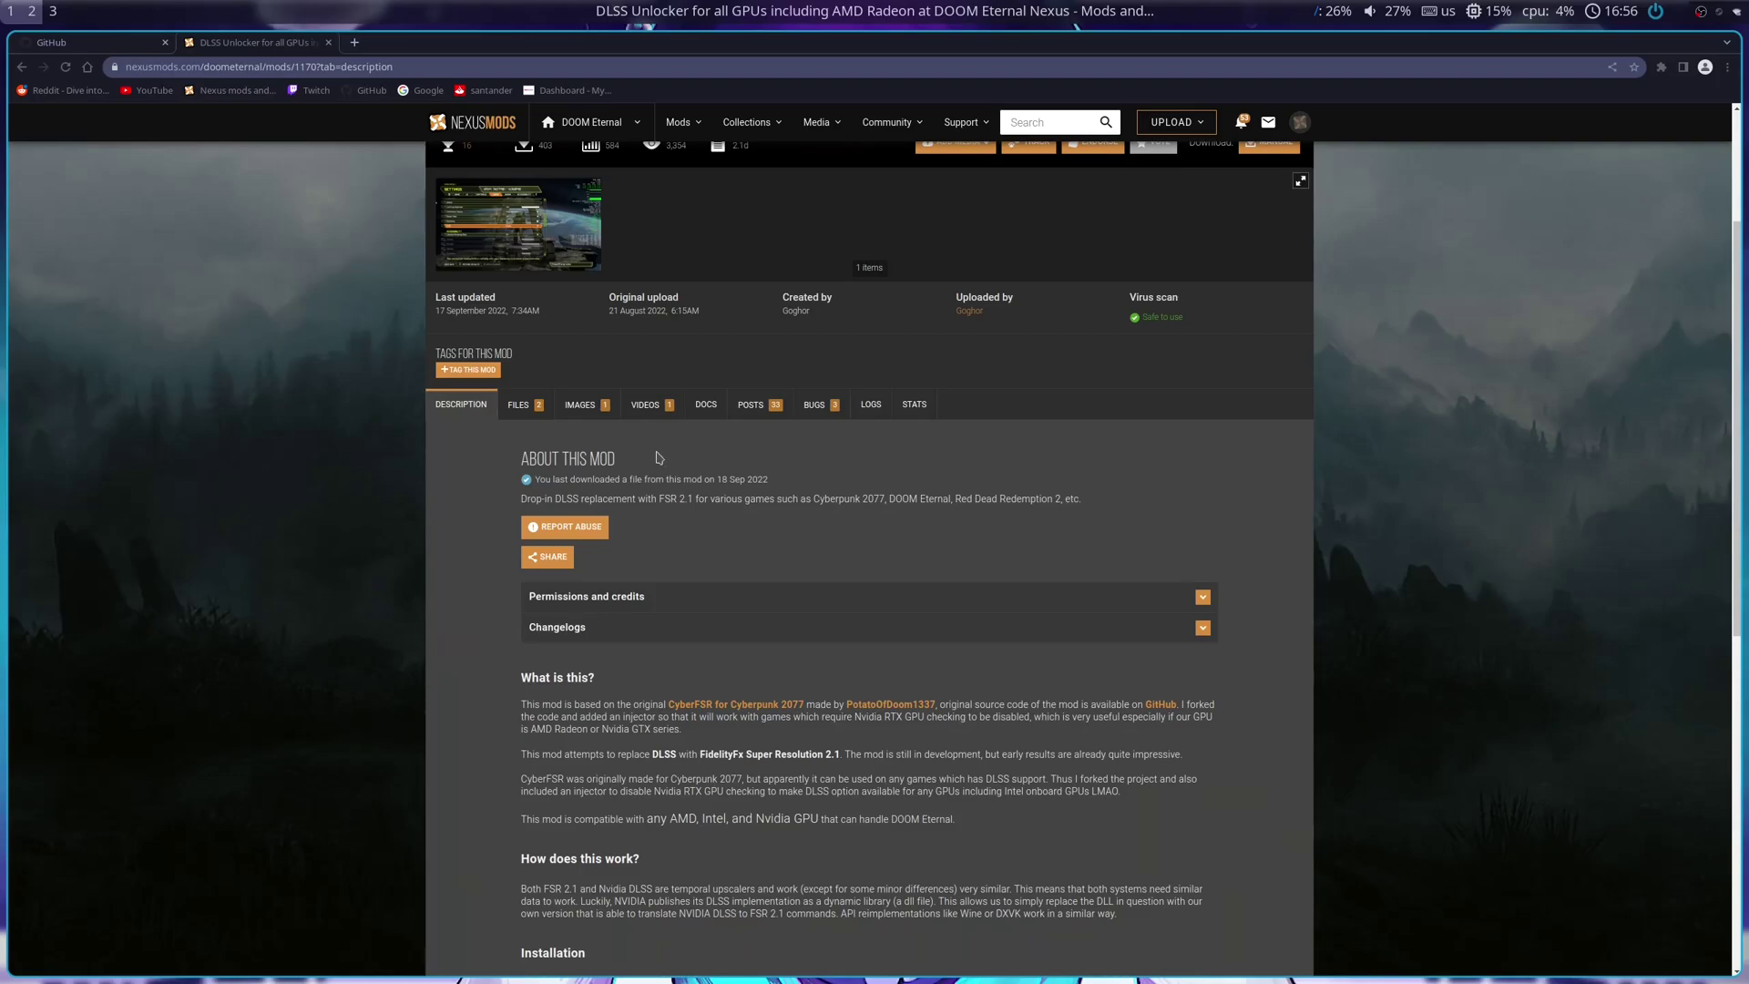
- Read the DLSS Unlocker mod's description, including the passage on replacing DLSS with FidelityFX Super Resolution 2.1
scroll(657, 457, up, 1)
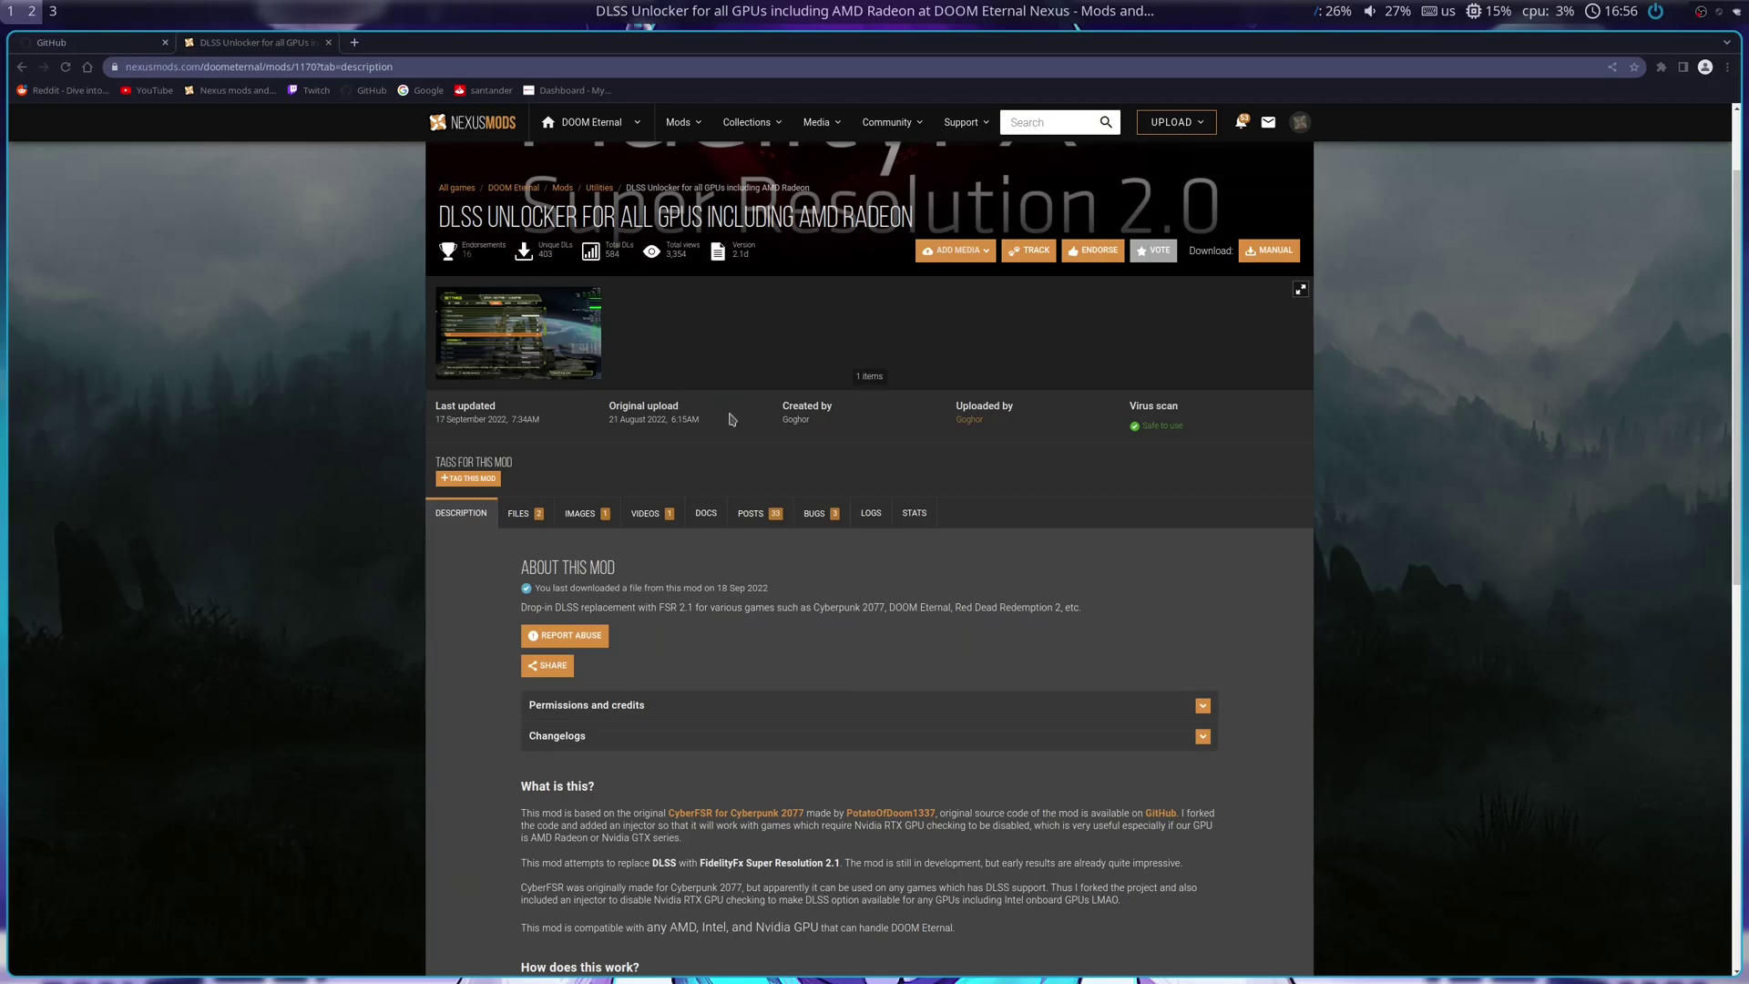
scroll(731, 420, down, 2)
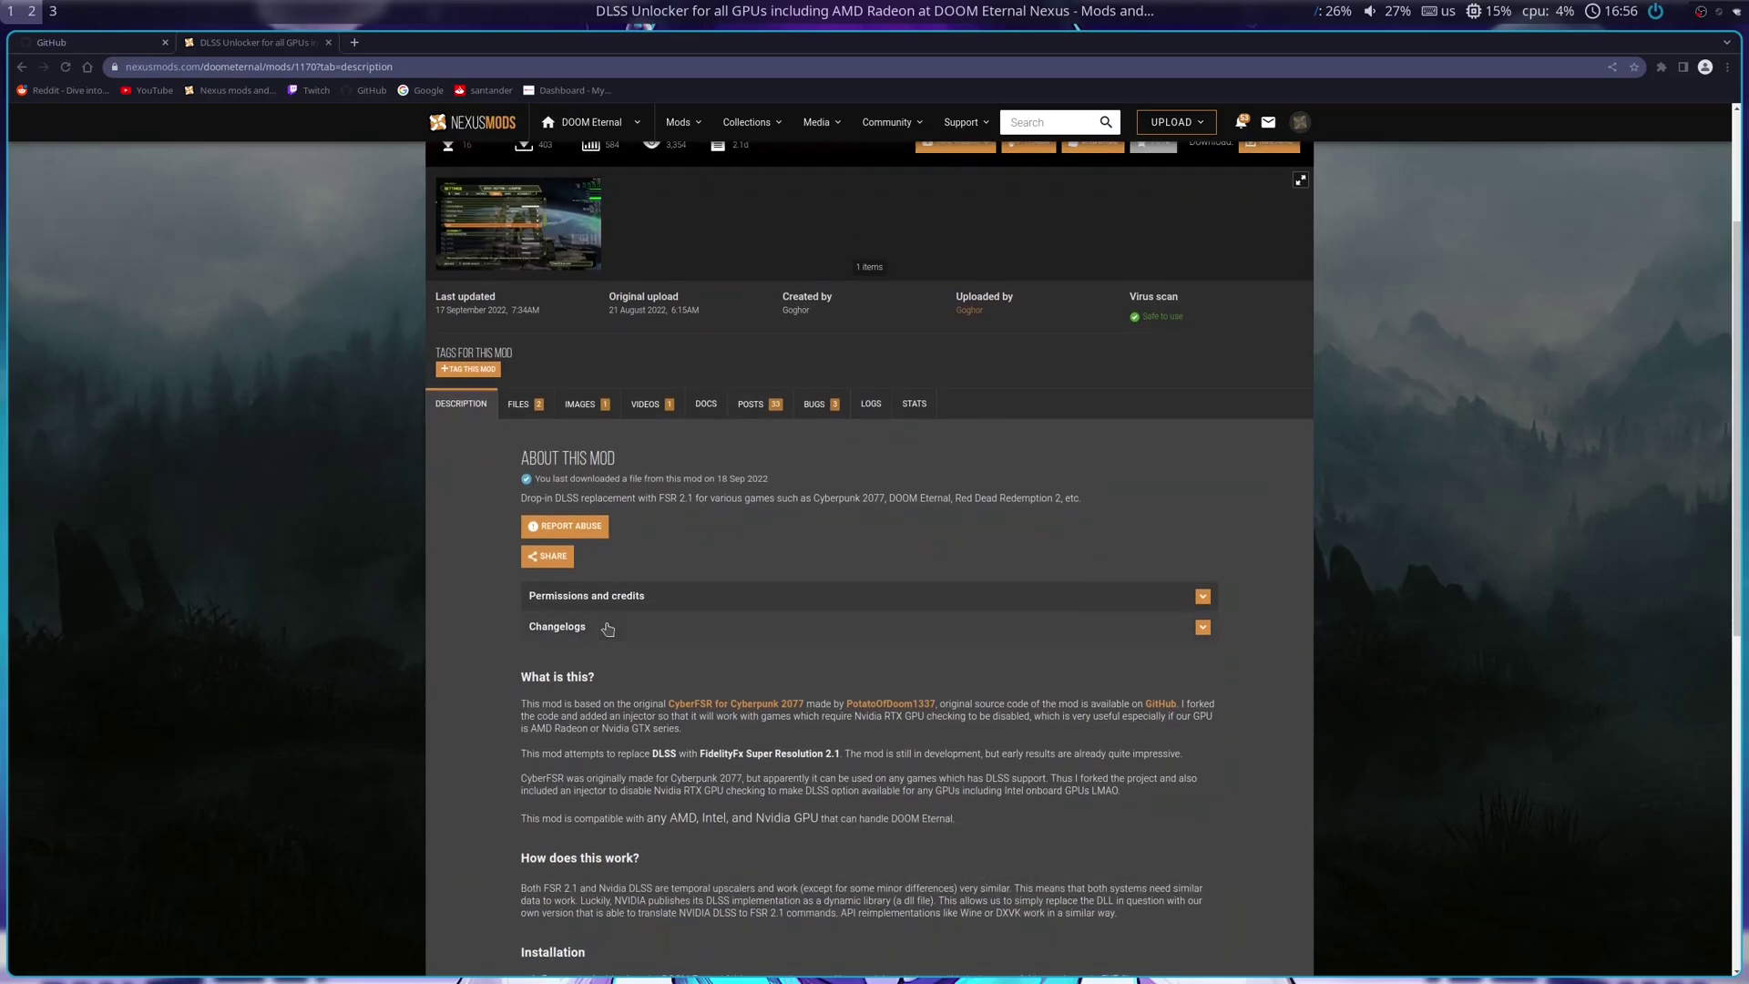
scroll(607, 629, down, 2)
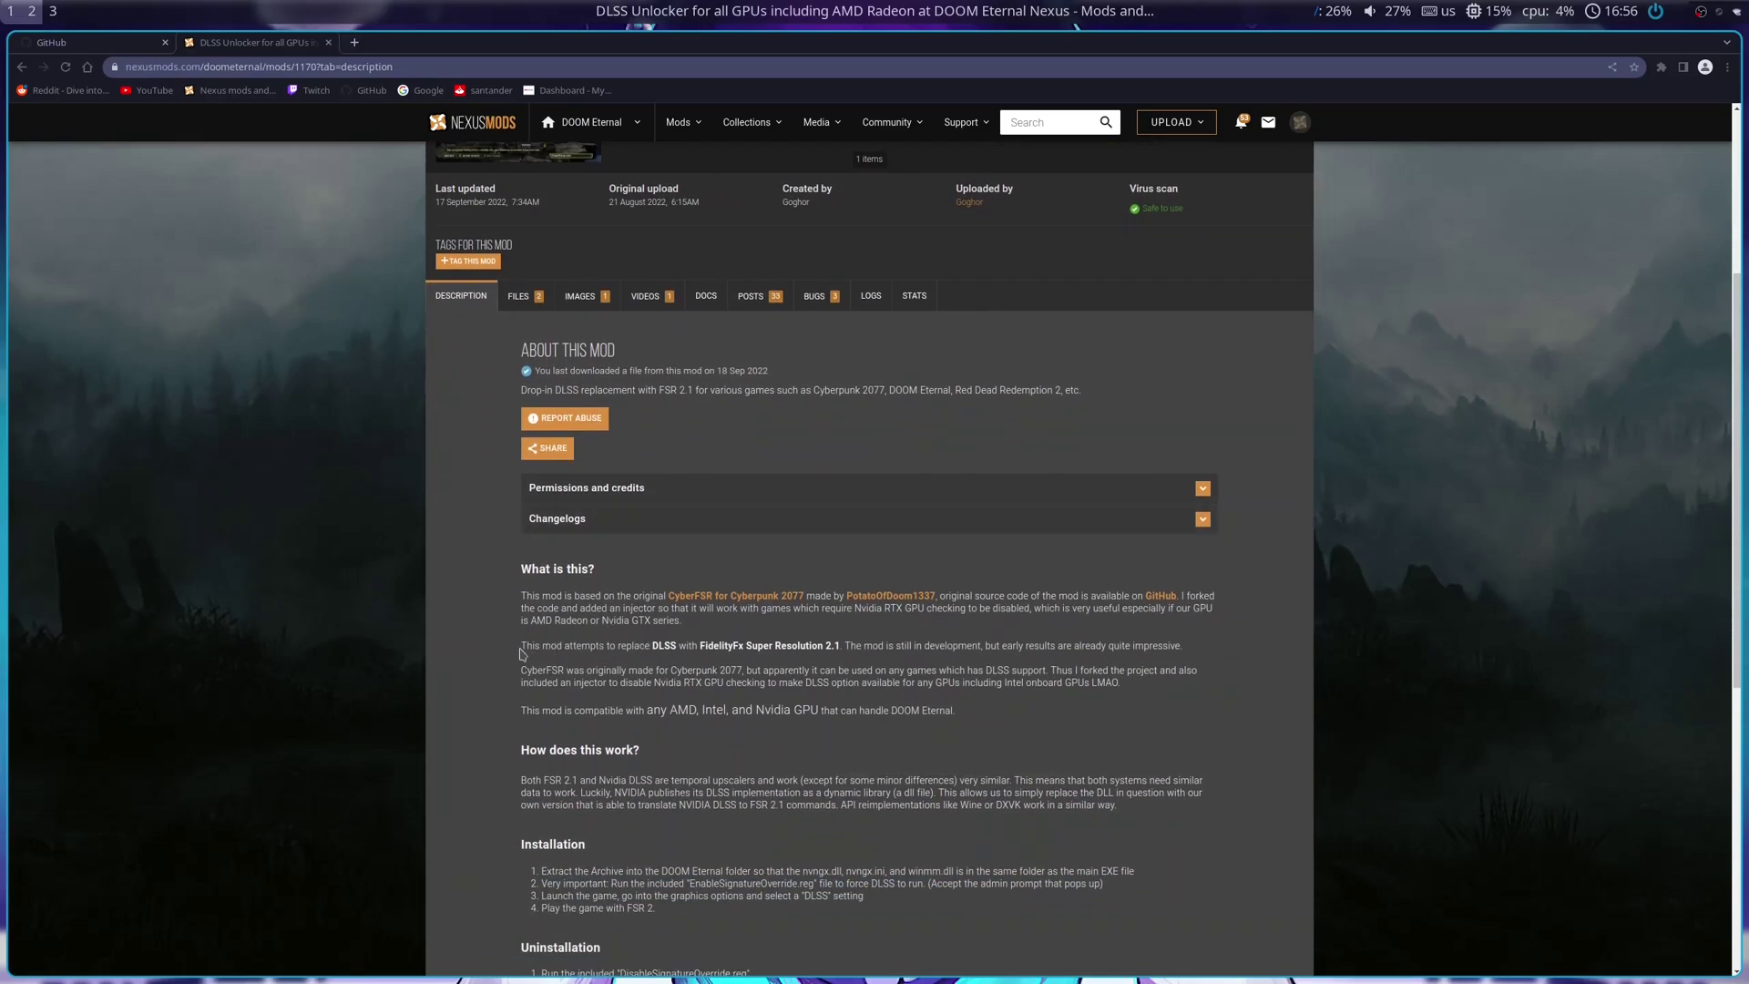
drag(527, 646, 840, 646)
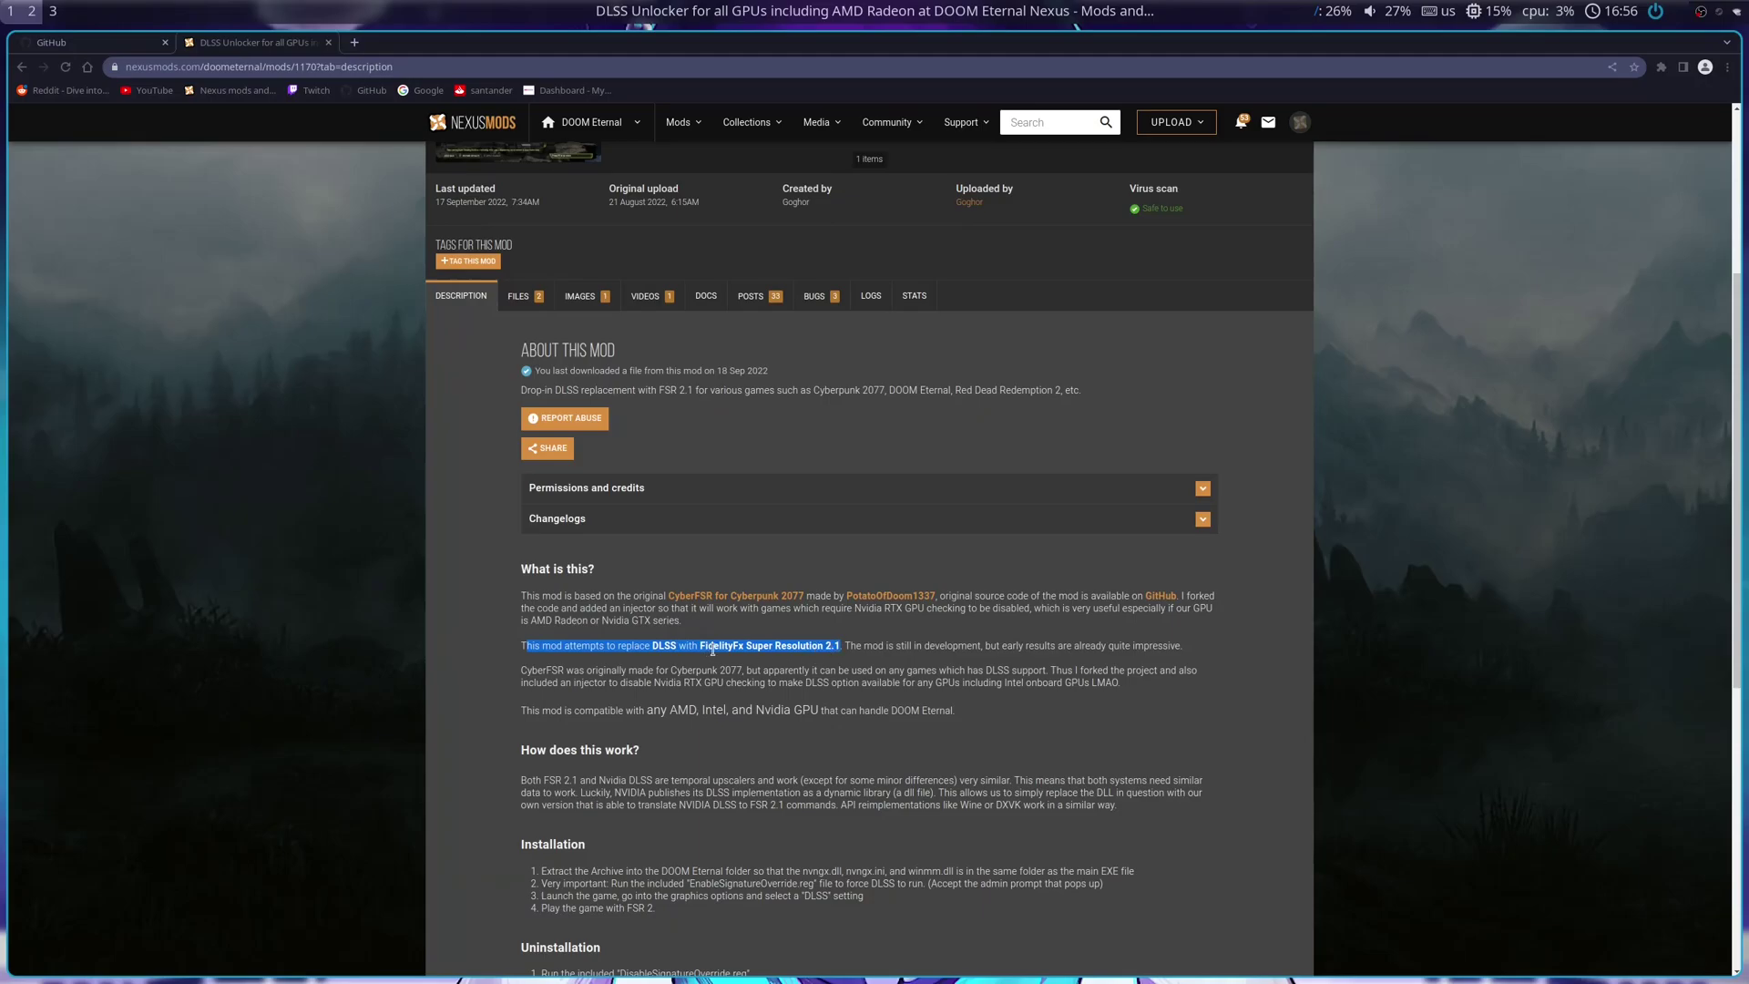
click(864, 643)
drag(848, 645, 1057, 645)
click(847, 643)
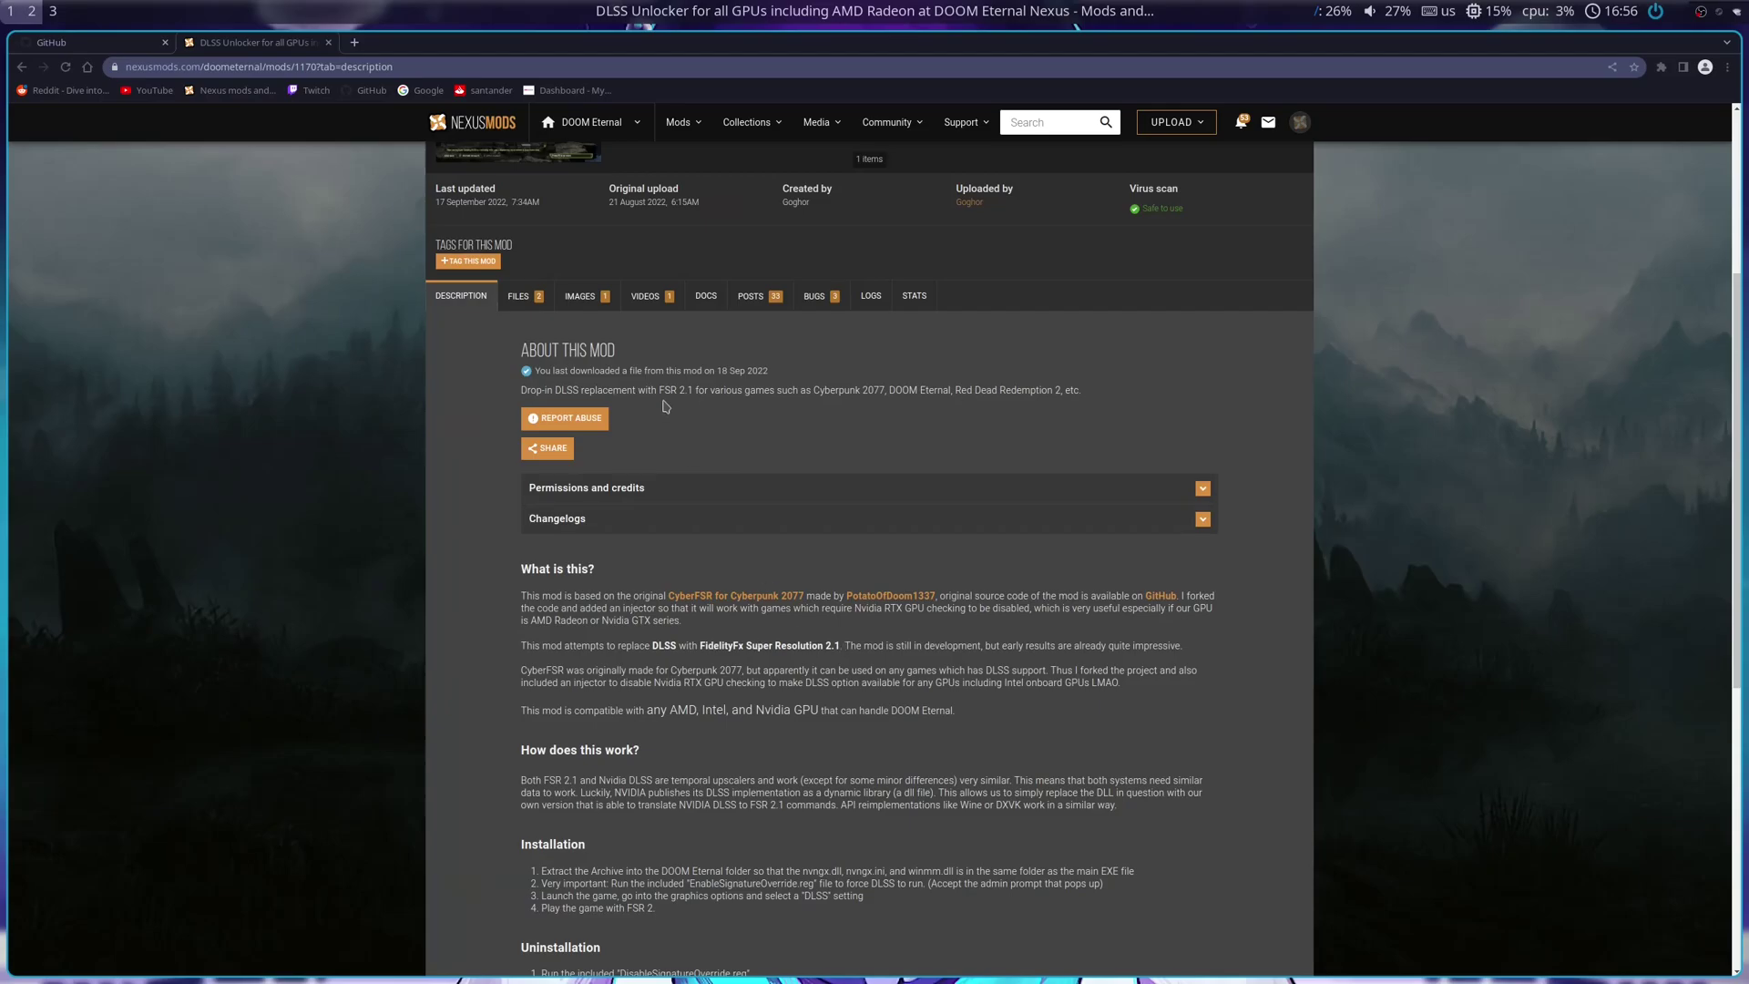
- Request the slow manual download of the mod's "FSR 2.1 for Steam version" file, and cancel saving it
click(521, 296)
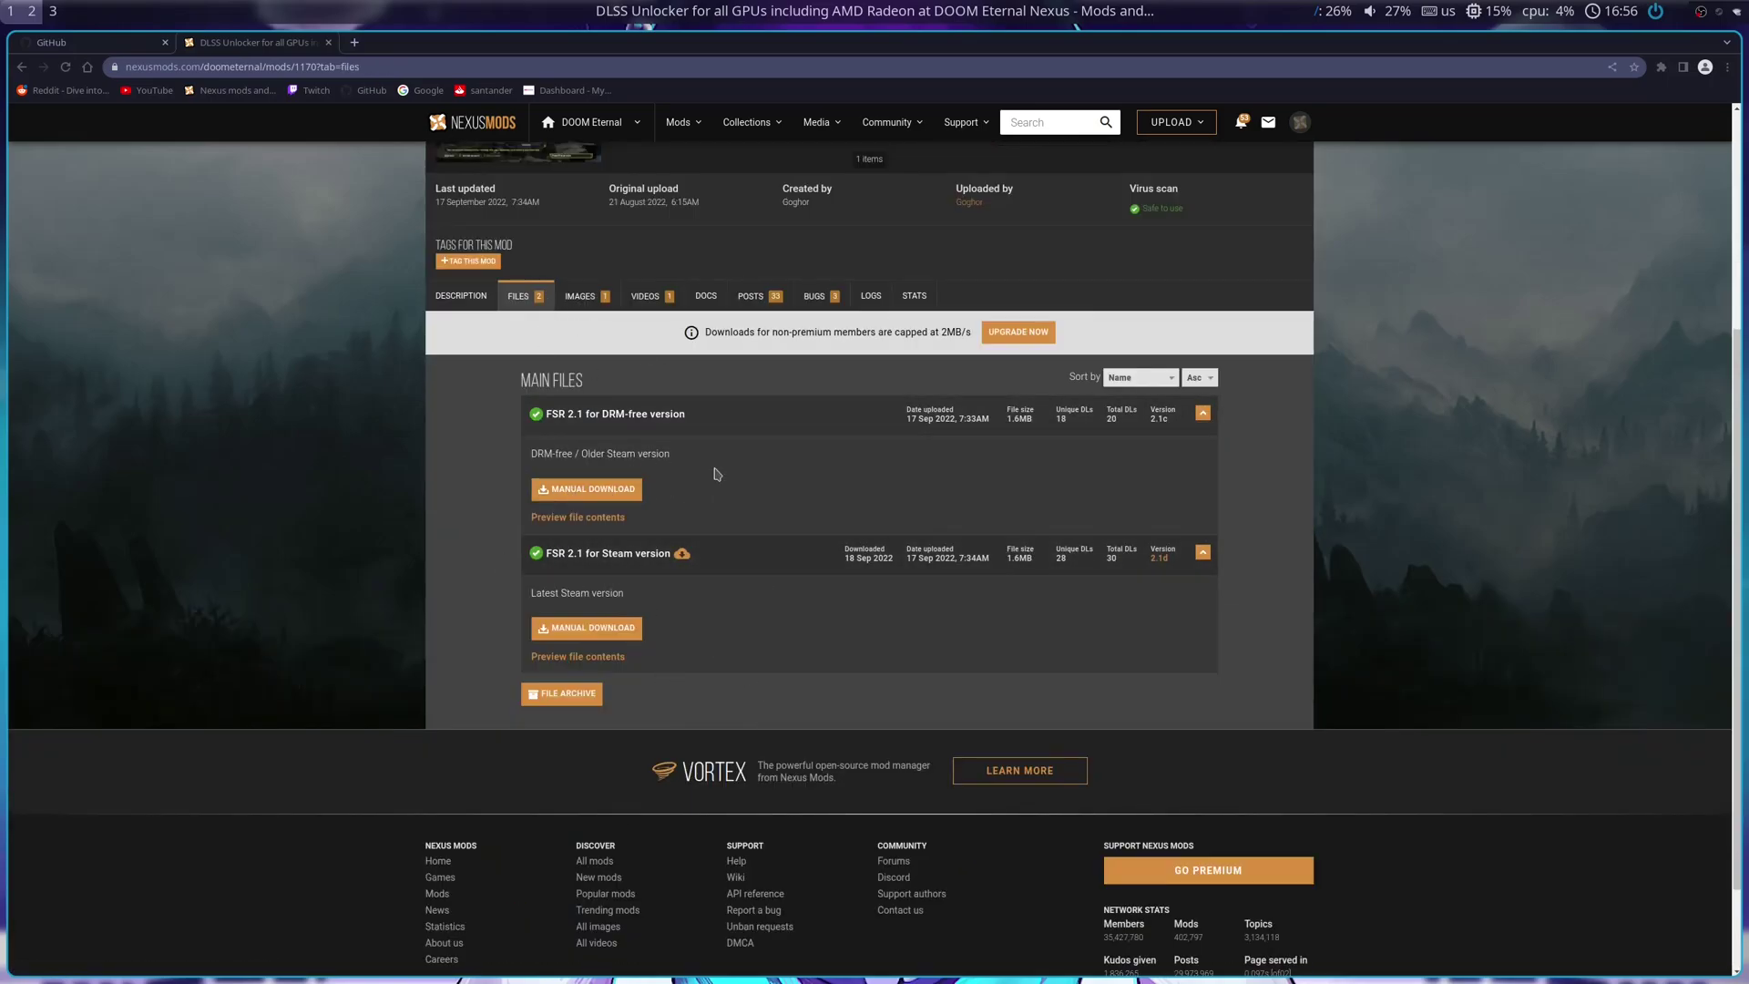
click(538, 297)
click(602, 630)
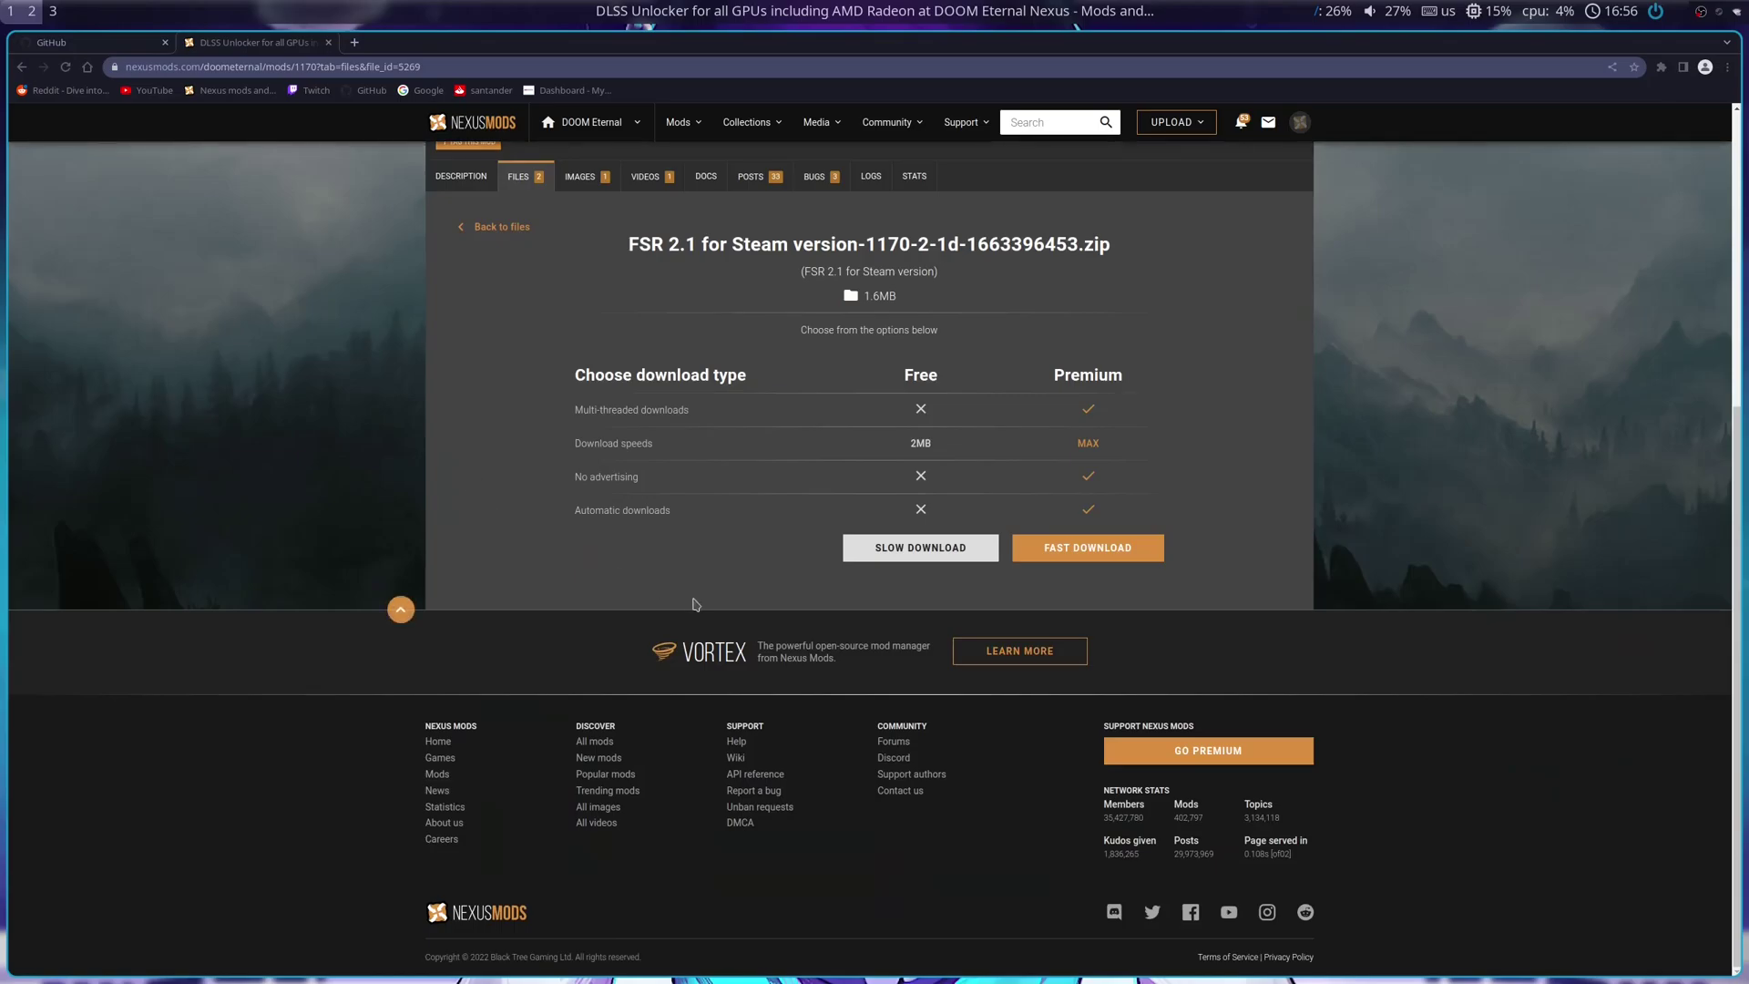
click(920, 548)
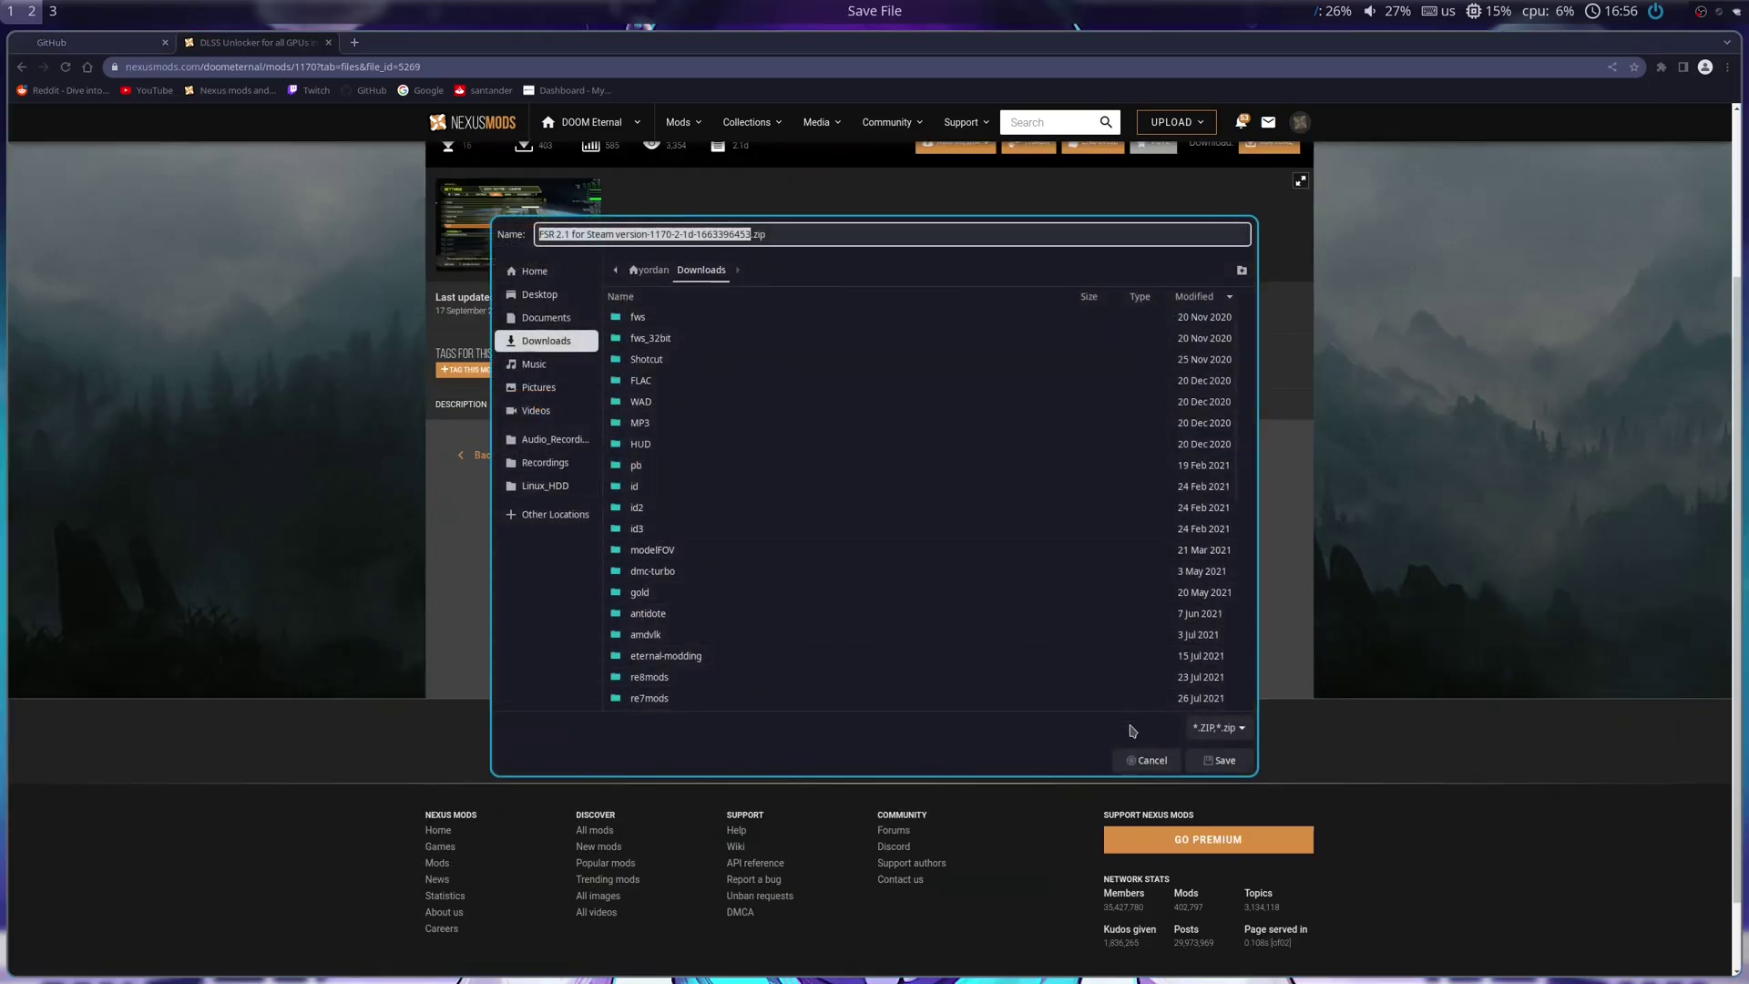
click(1145, 761)
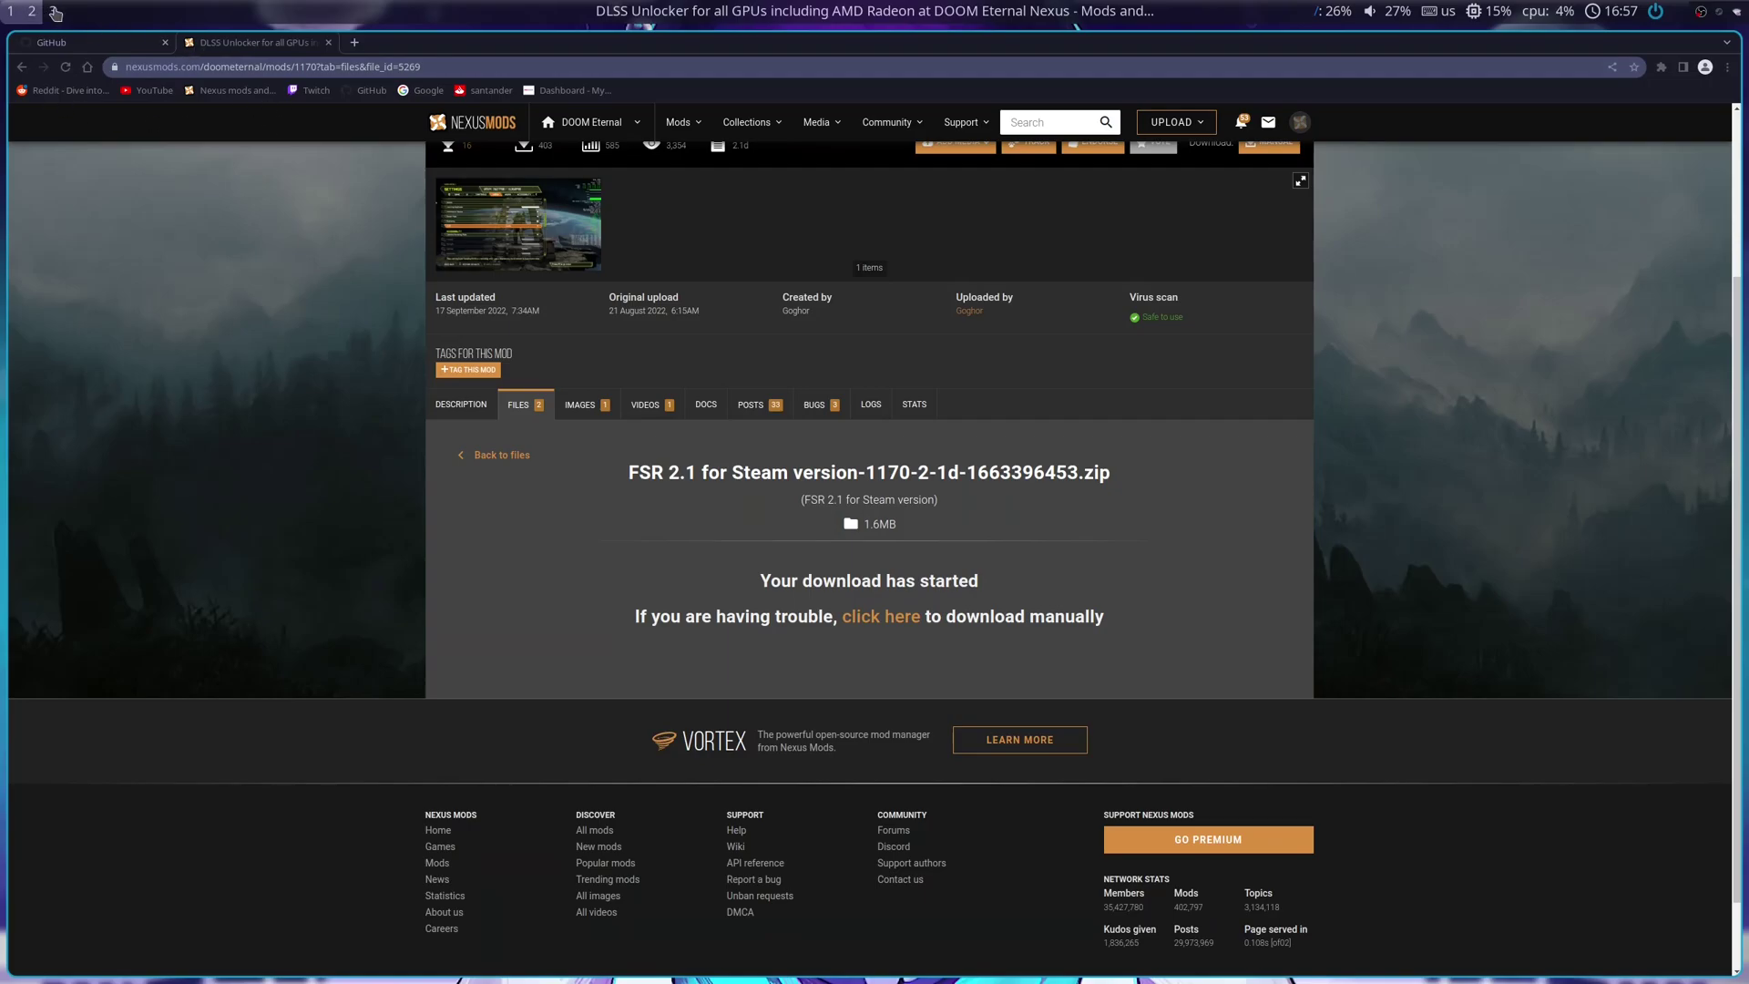
- Open a terminal, change to .steam/steam/steamapps/common/DOOMEternal/ and list the folder's contents with lc
key(super+Return)
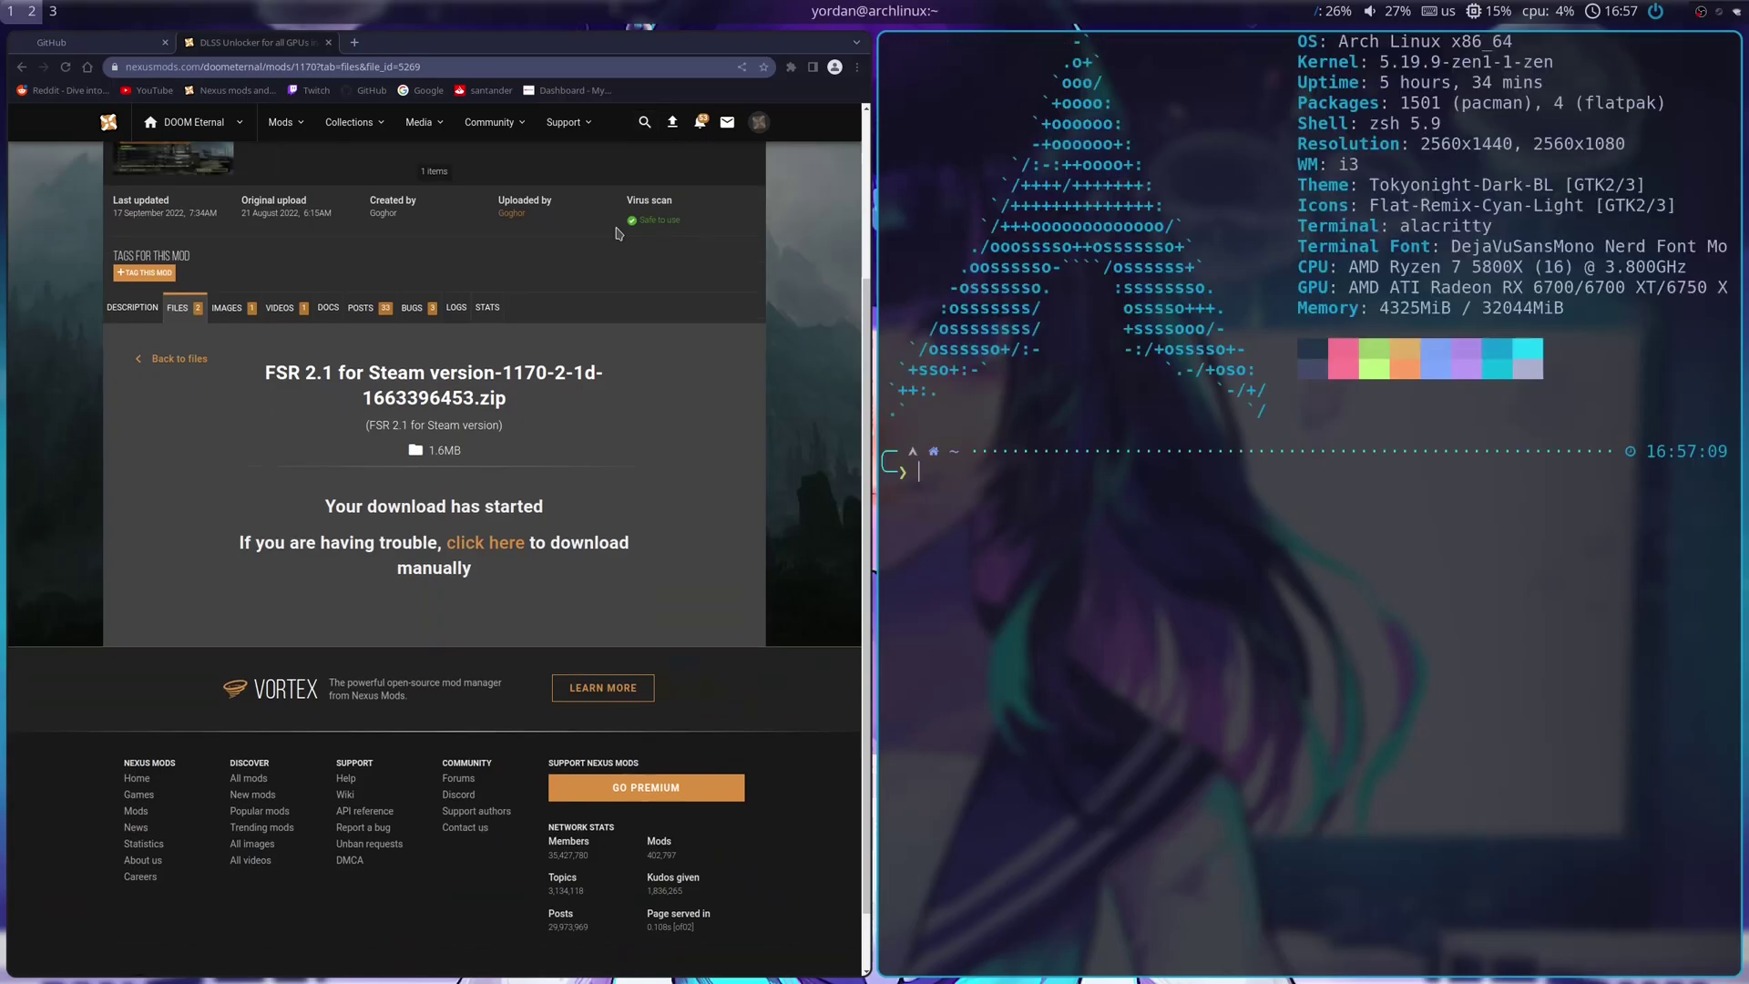
text(cd .)
key(Right)
key(Return)
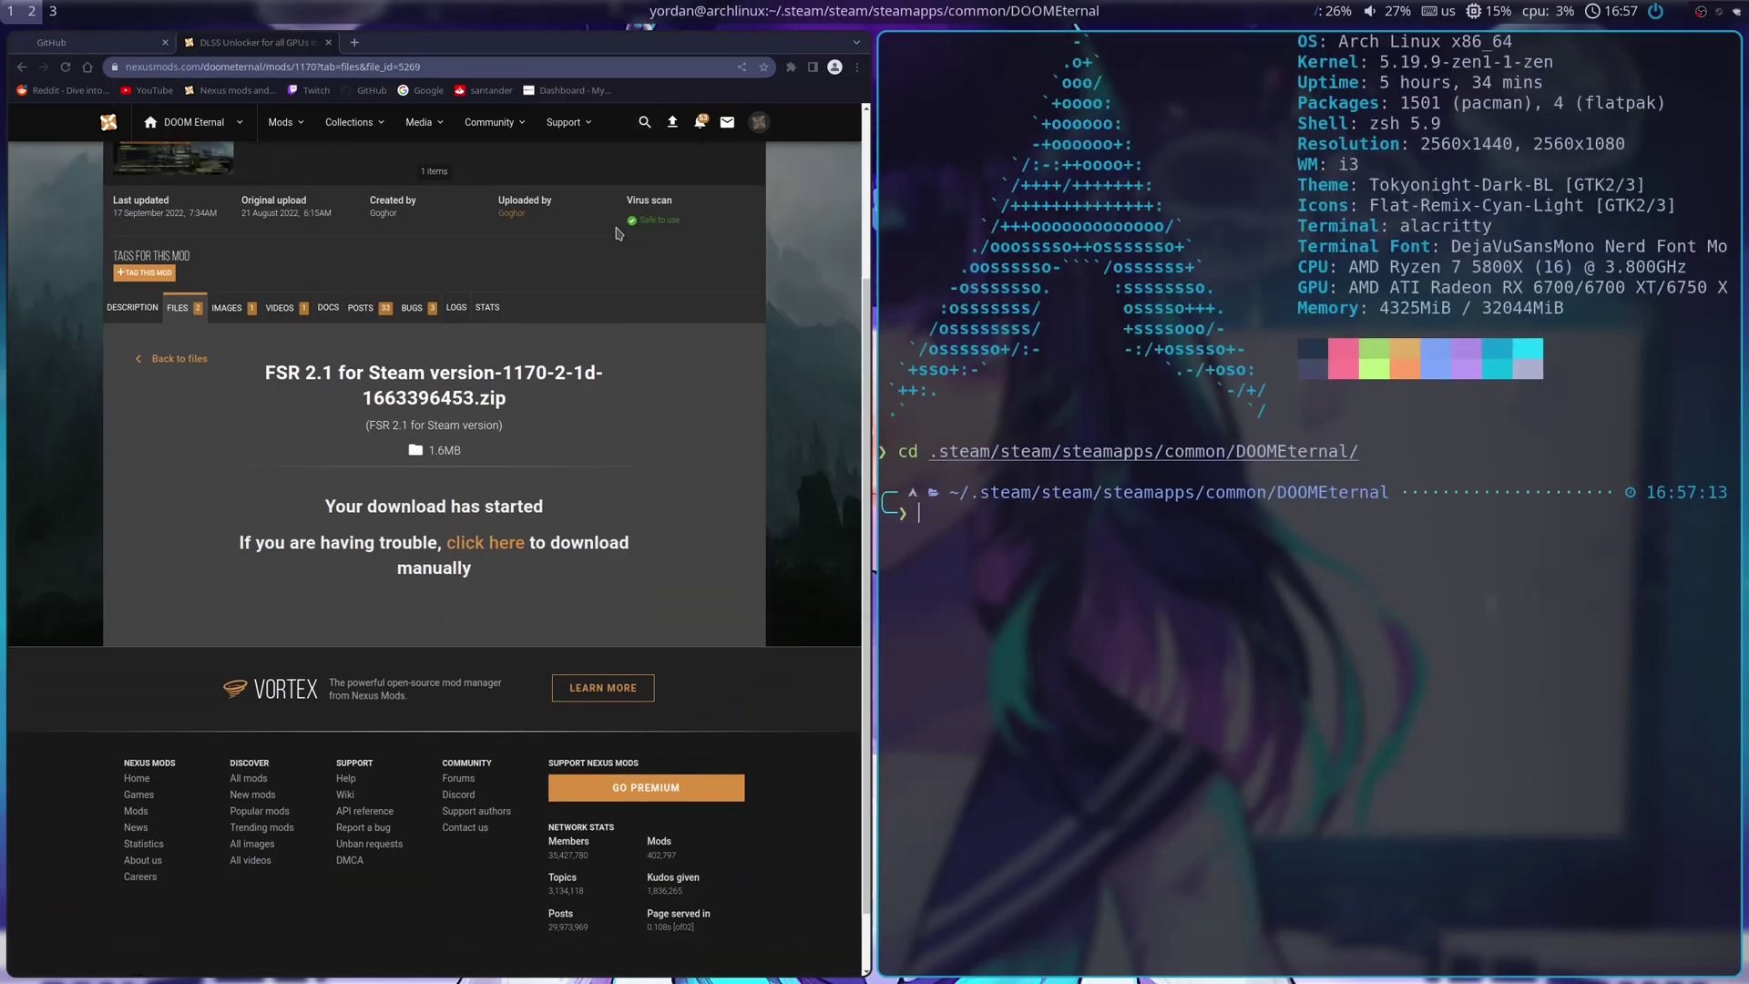
text(lc)
key(Return)
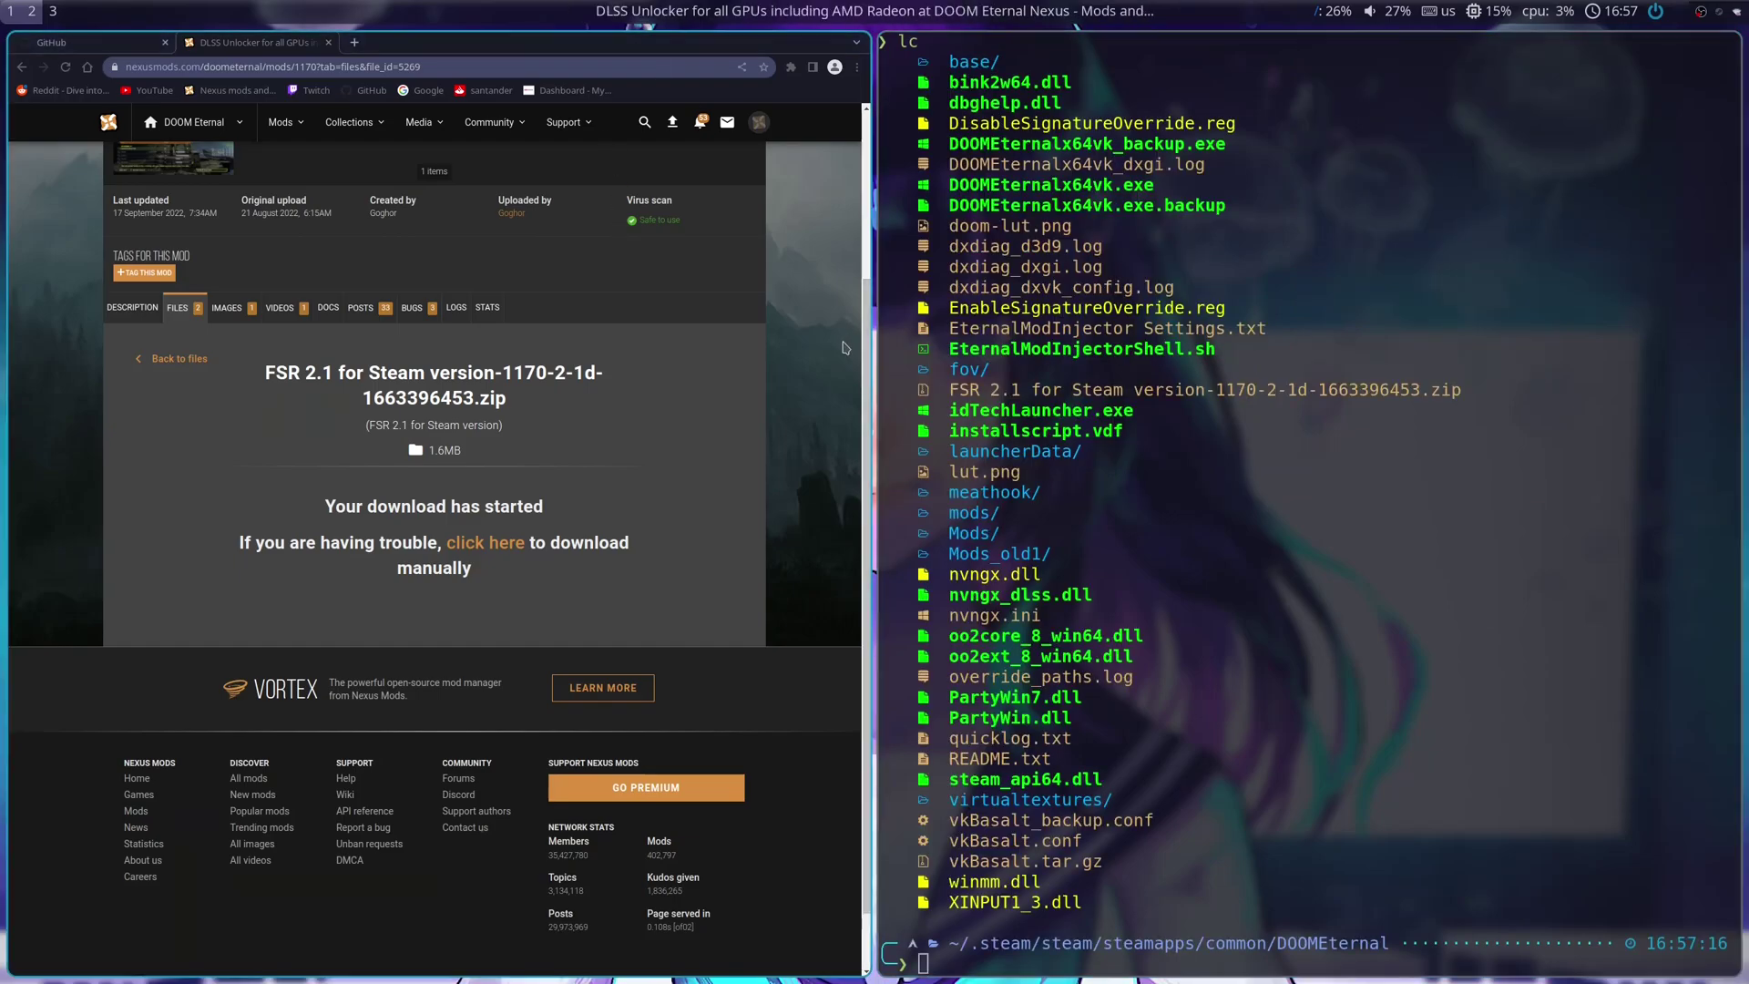
- Unzip "FSR 2.1 for Steam version-1170-2-1d-1663396453.zip" into the DOOMEternal folder
drag(952, 390, 1464, 392)
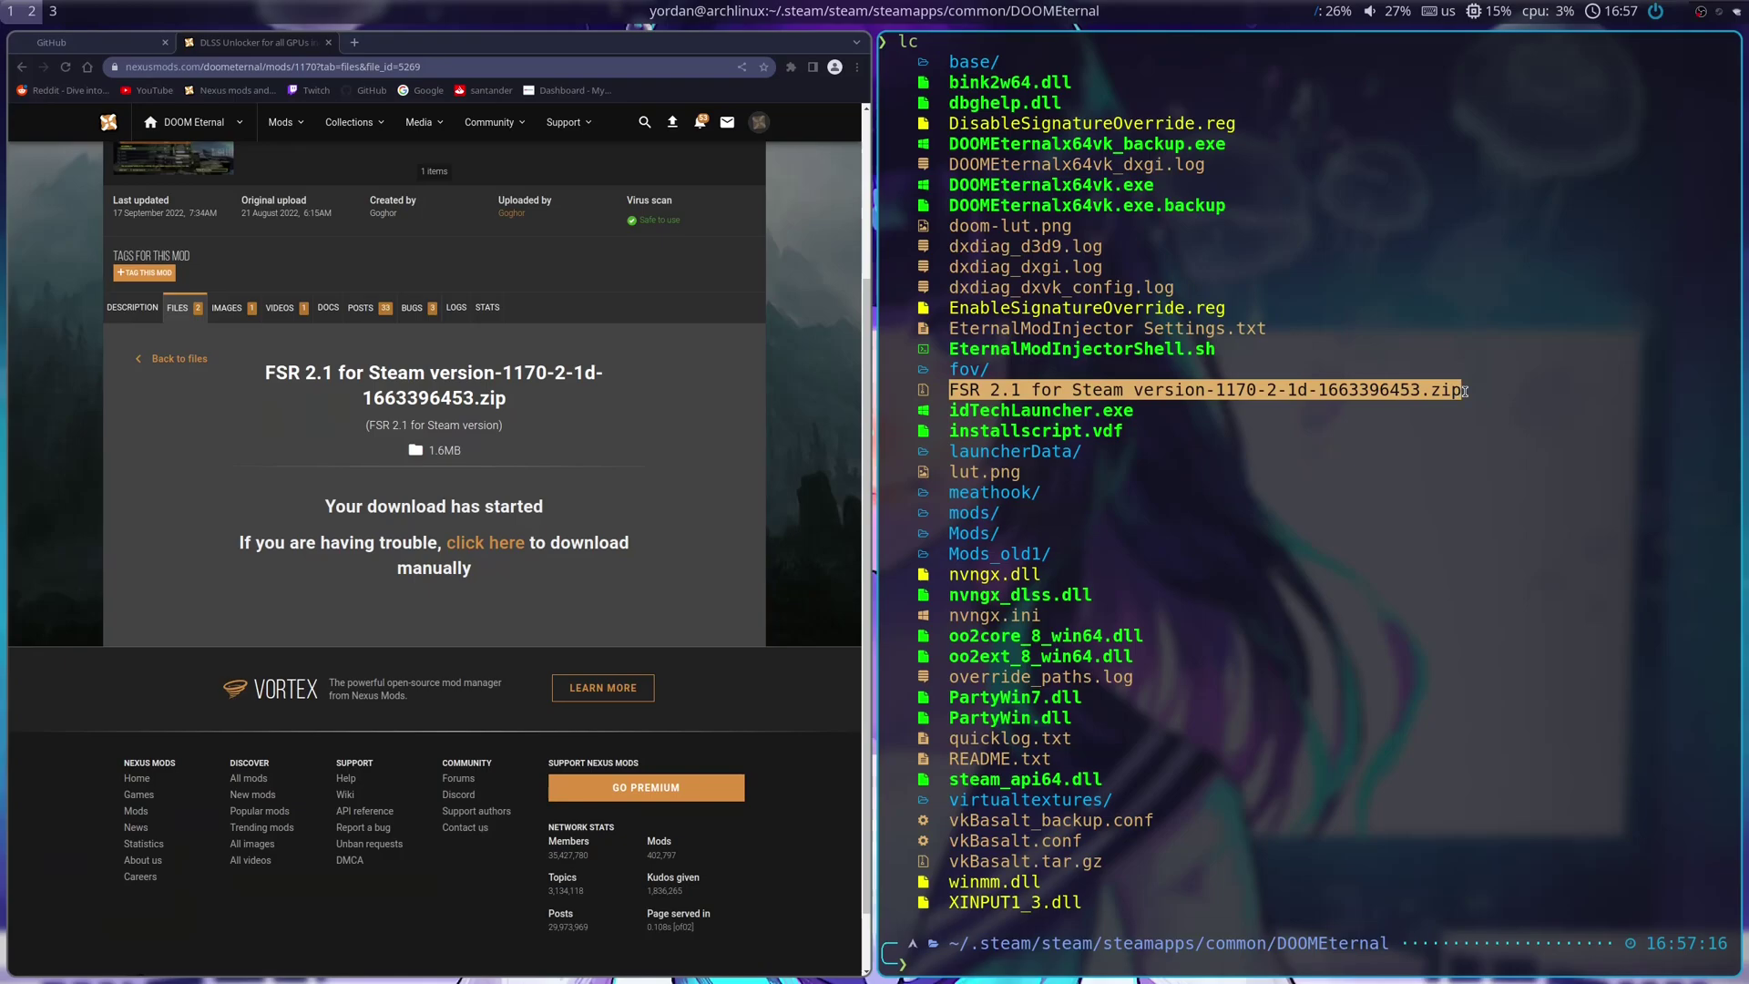
click(1207, 730)
text(unzip FSR\ 2.1\ for\ Steam\ version-1170-2-1d-1663396453.zip)
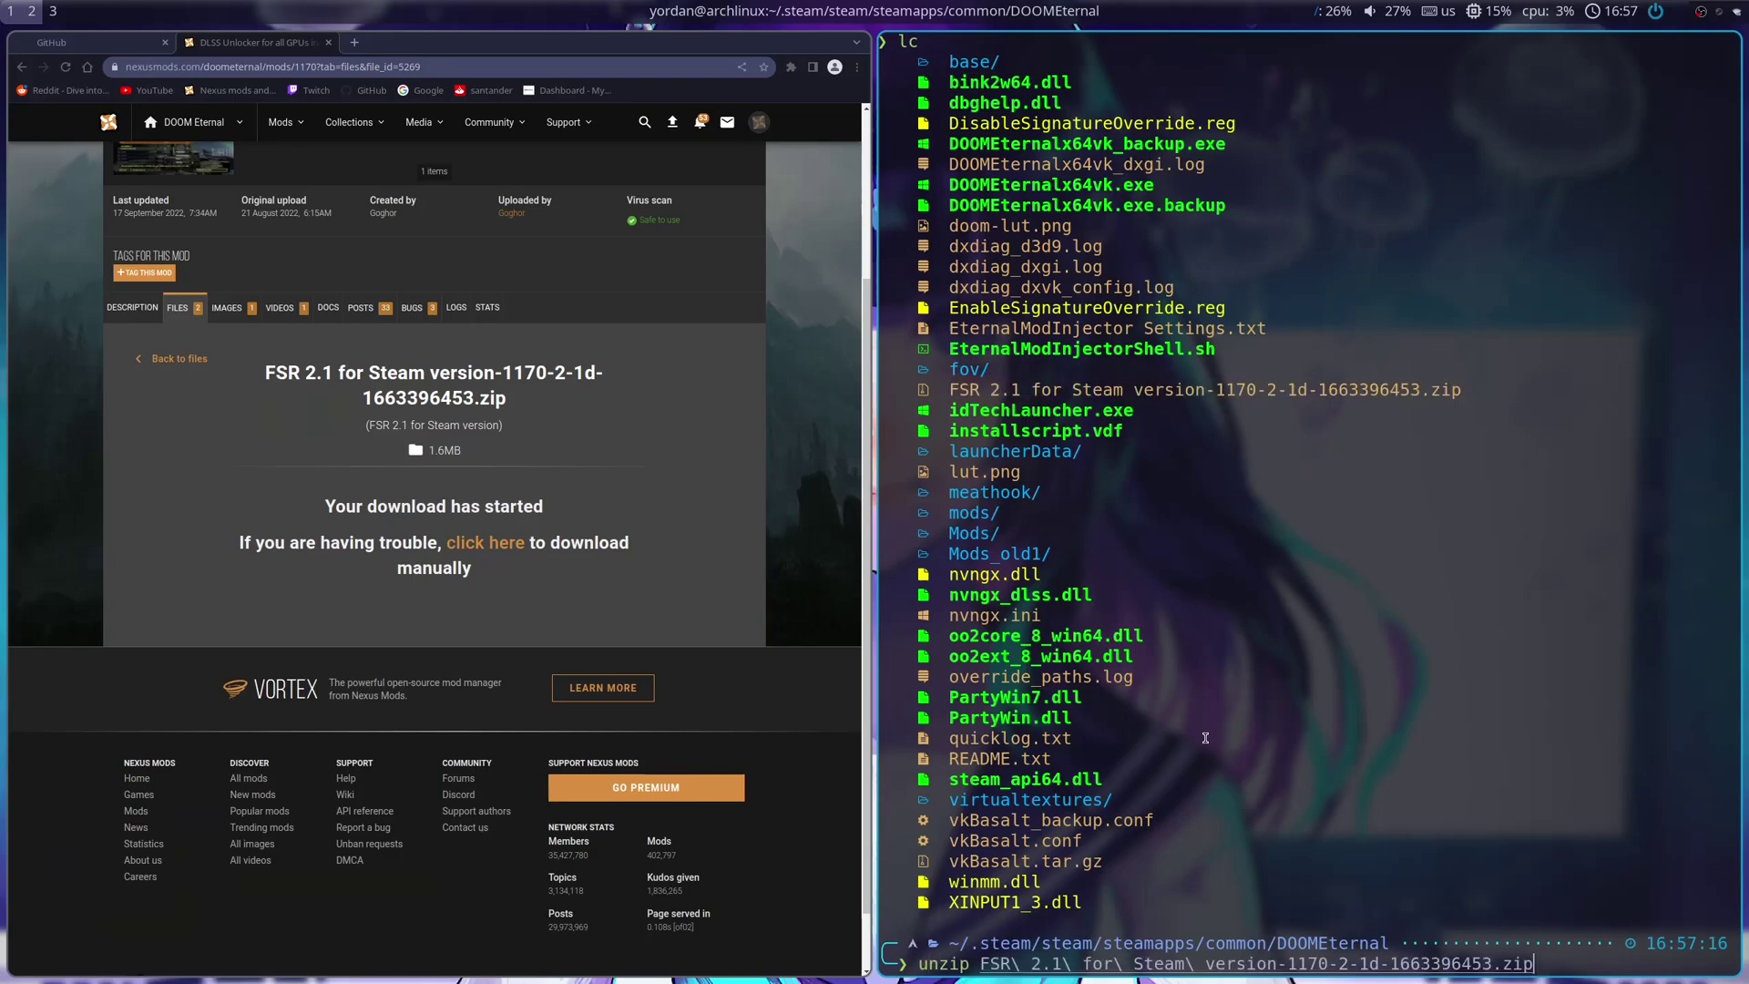
key(Return)
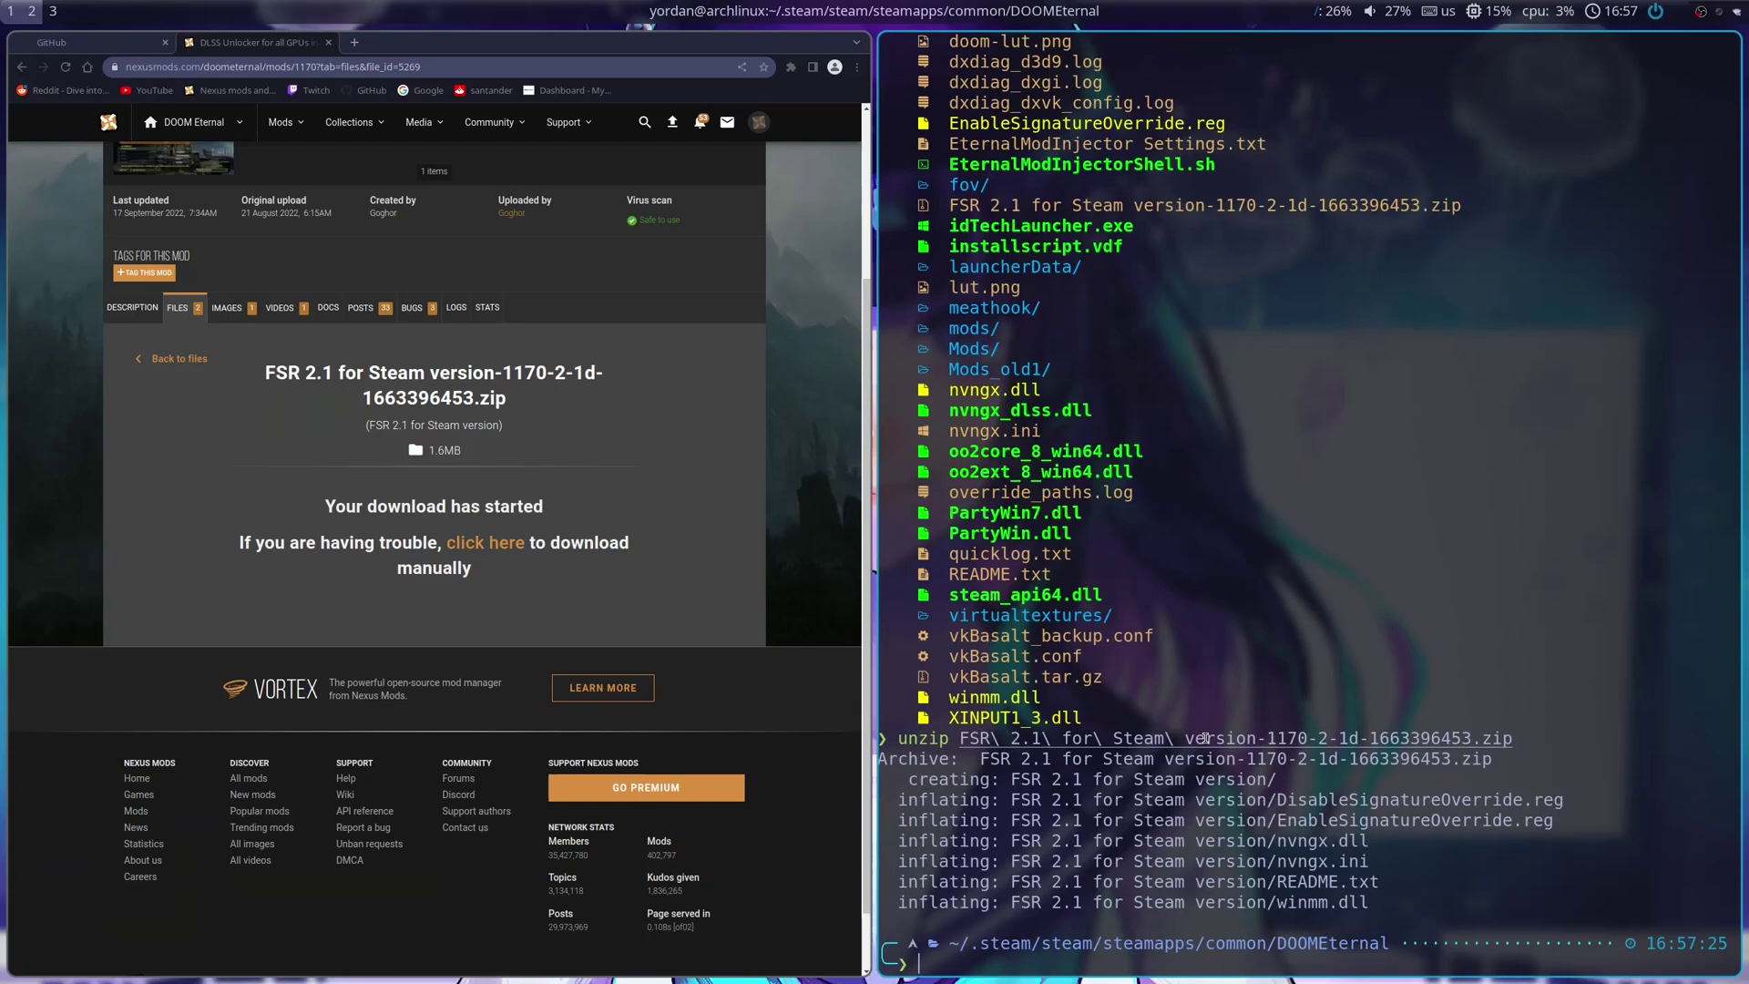
- List the DOOMEternal folder again and the contents of the extracted "FSR 2.1 for Steam version" folder
text(ls)
key(Return)
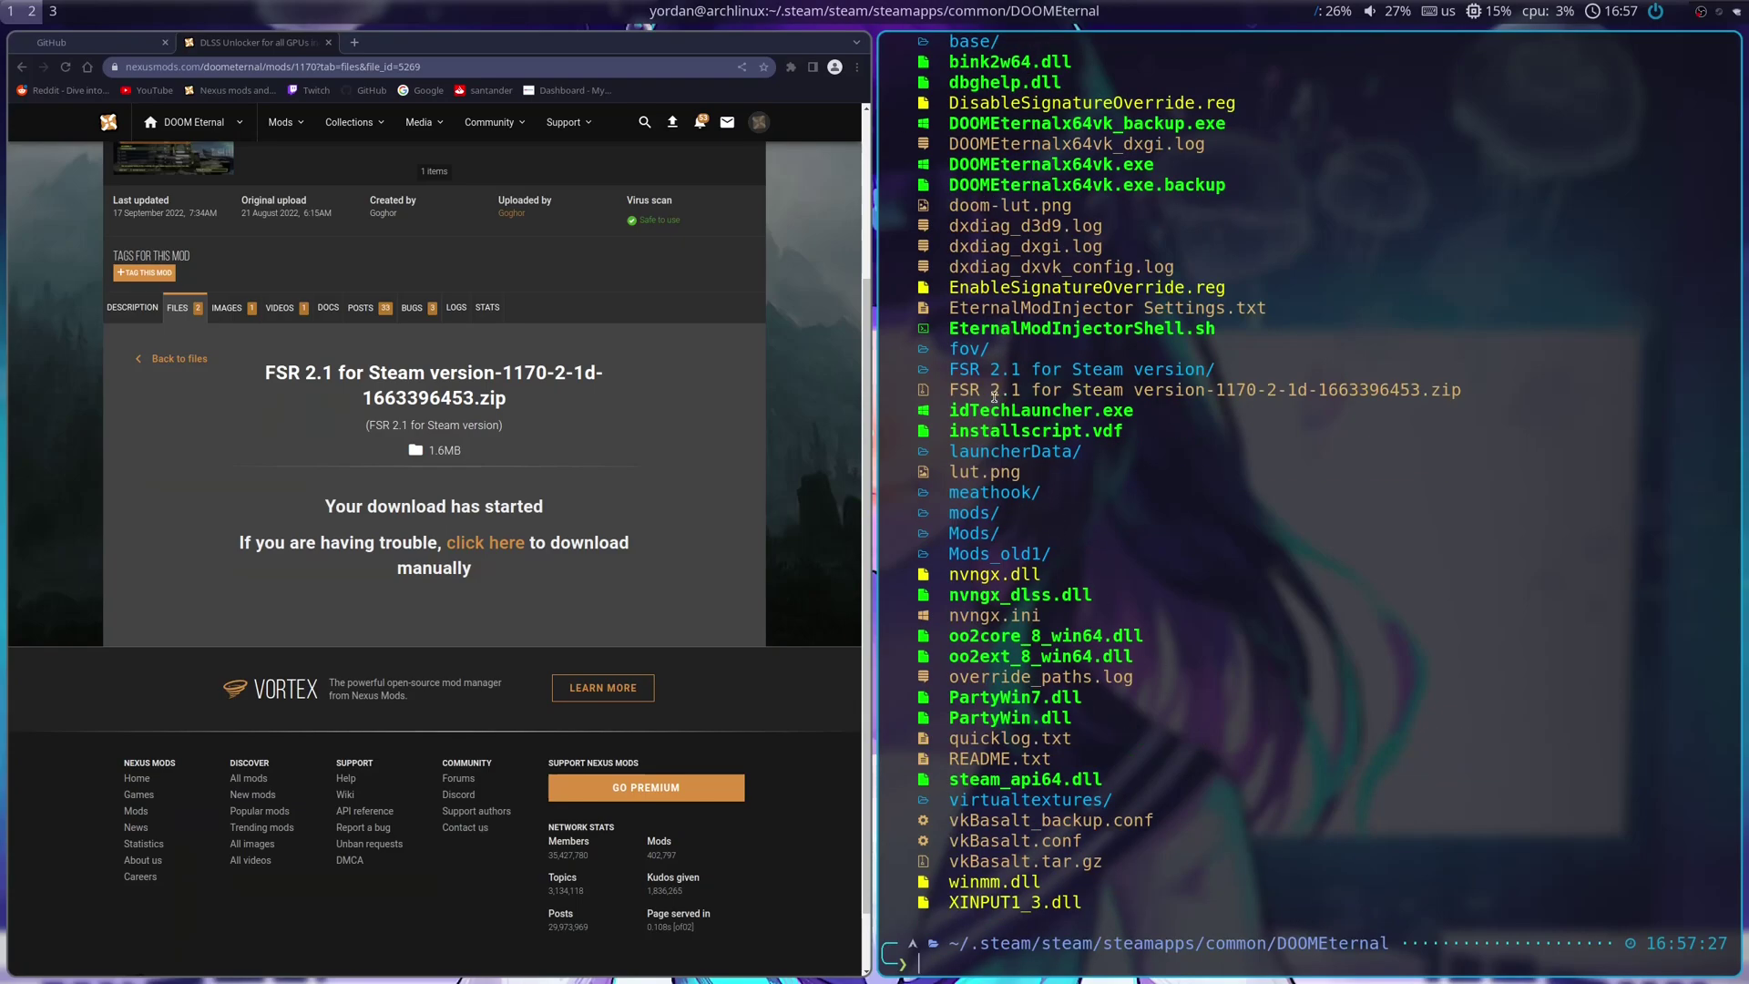
drag(950, 369, 1215, 363)
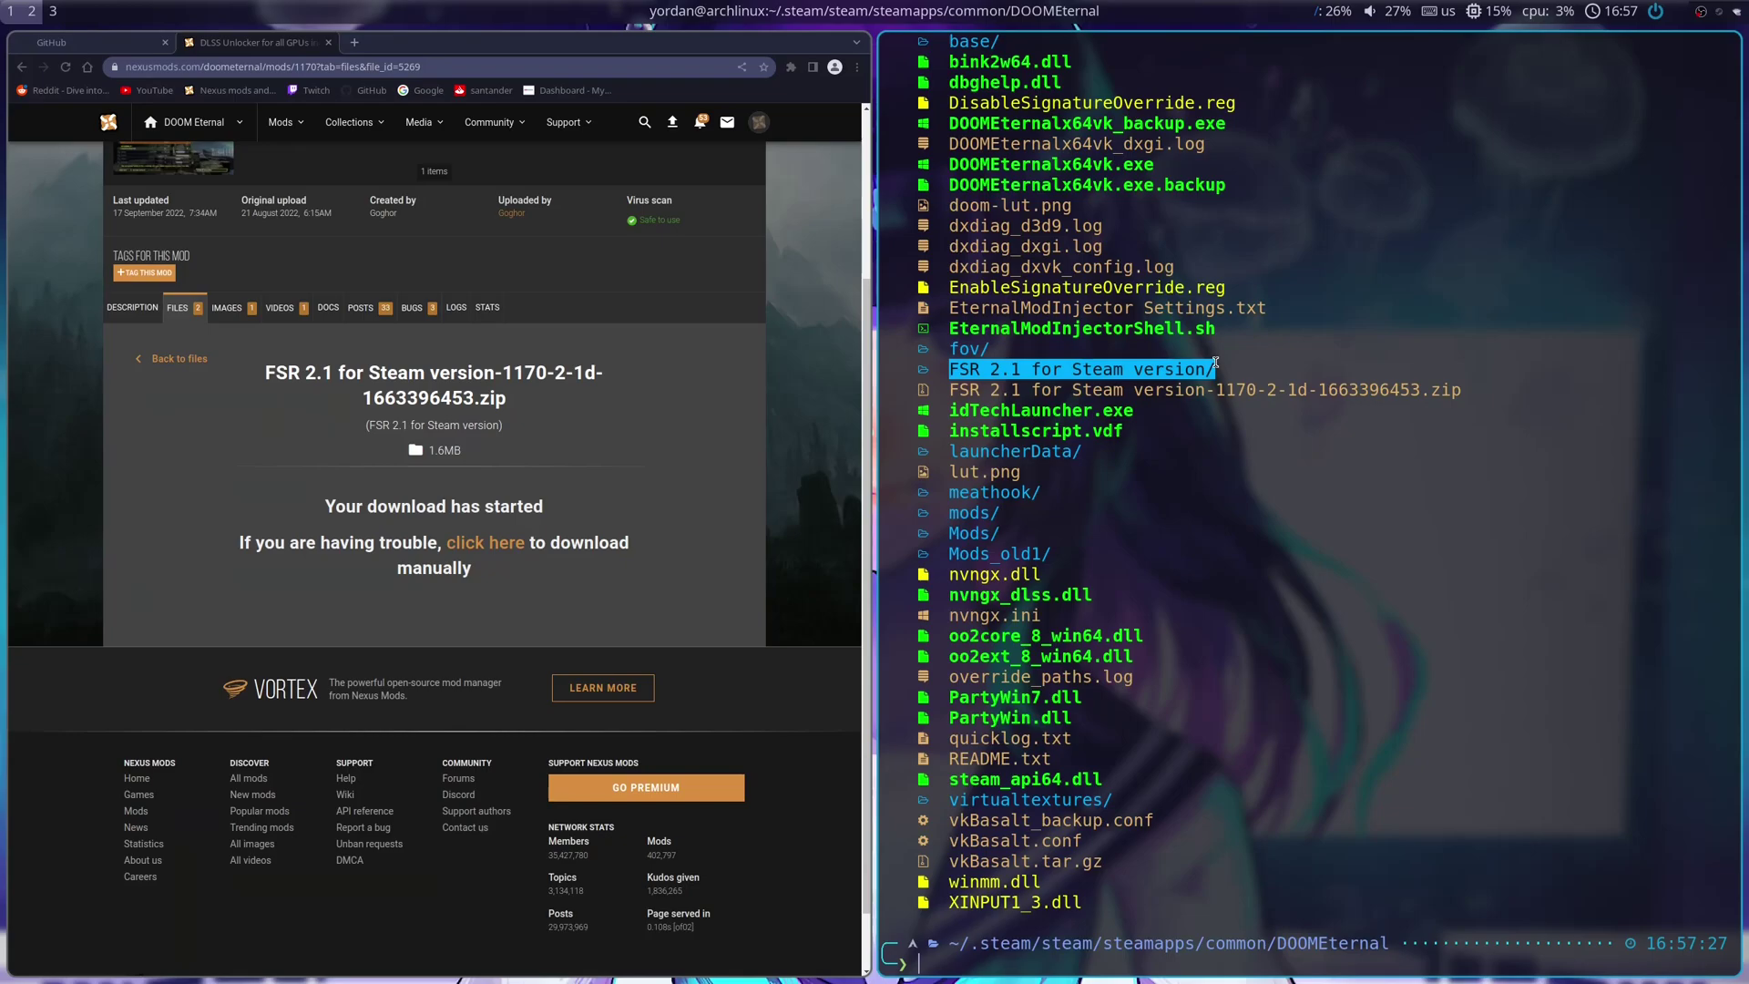
click(1139, 483)
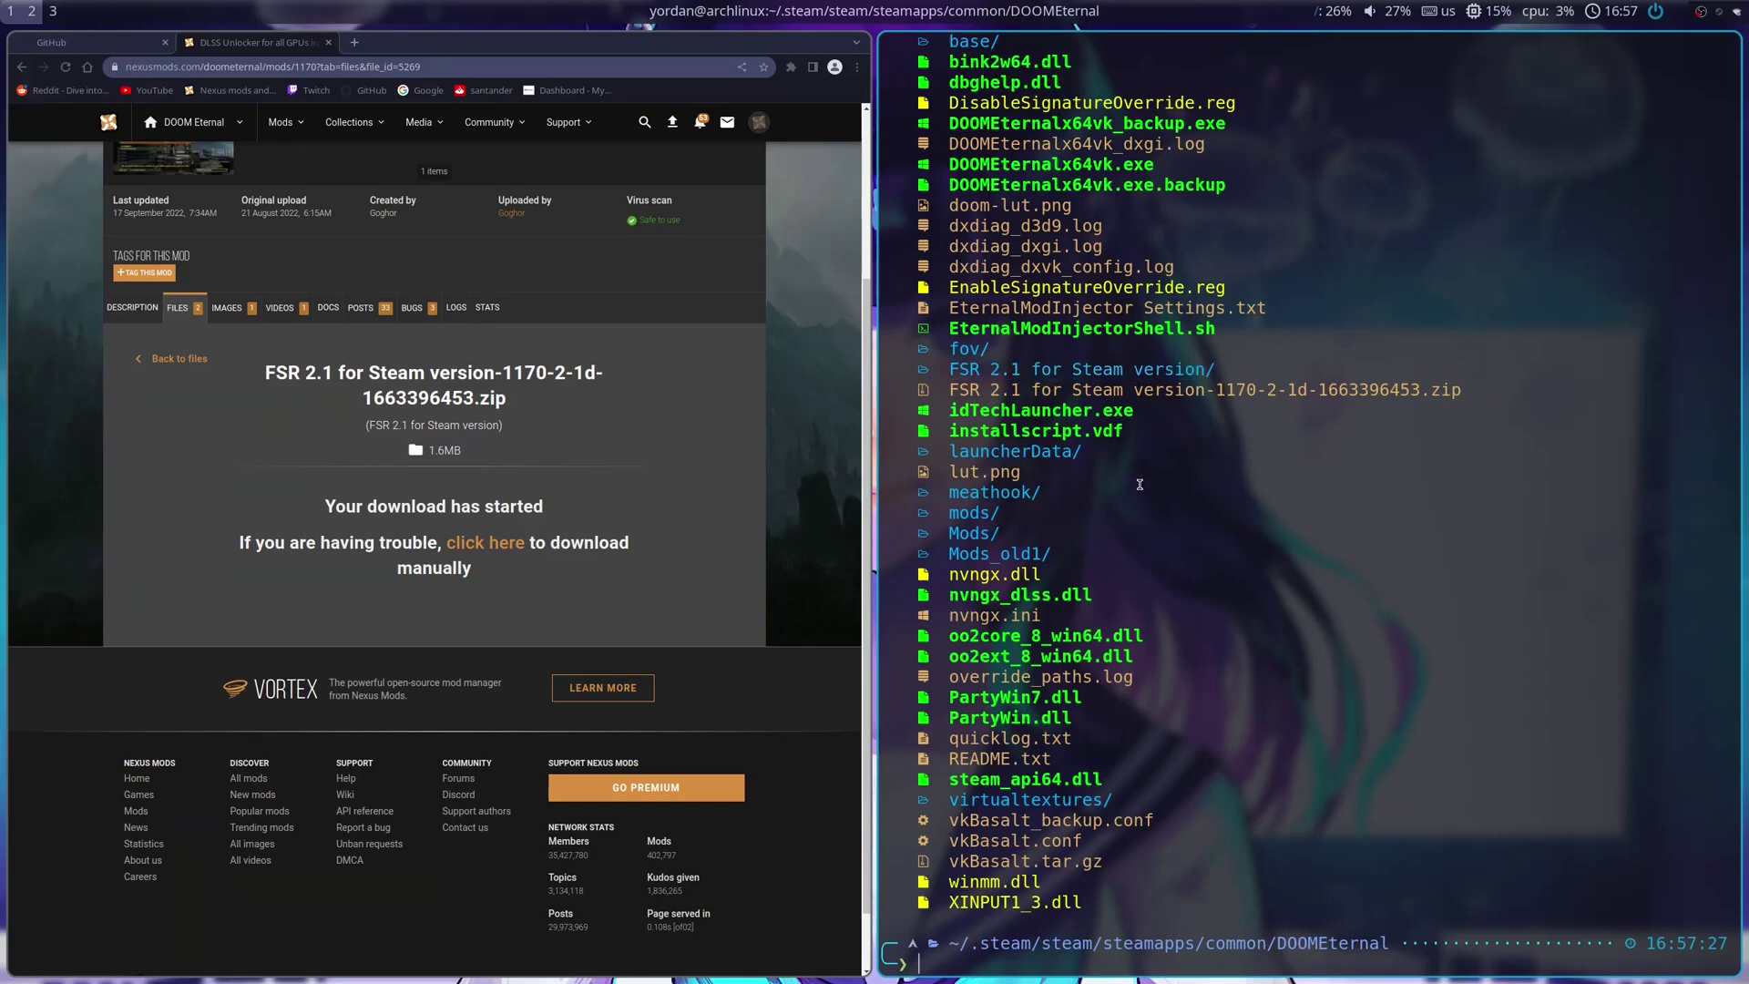
text(lc FSR)
key(Tab)
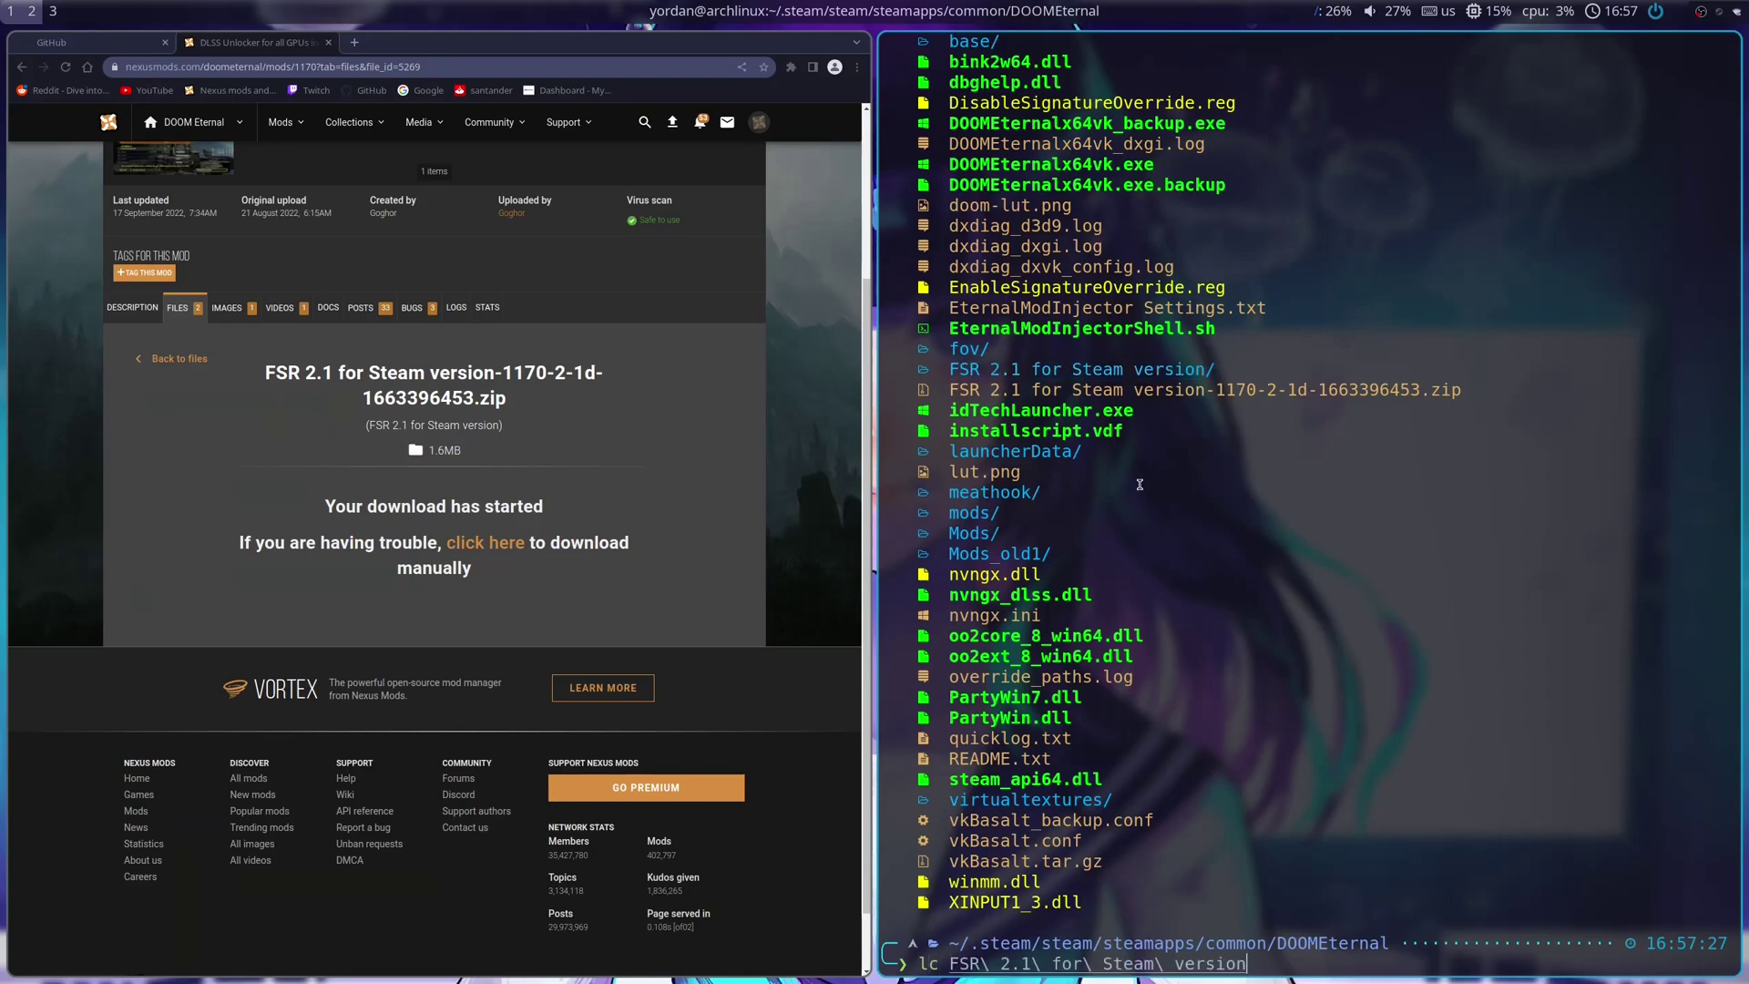
key(Return)
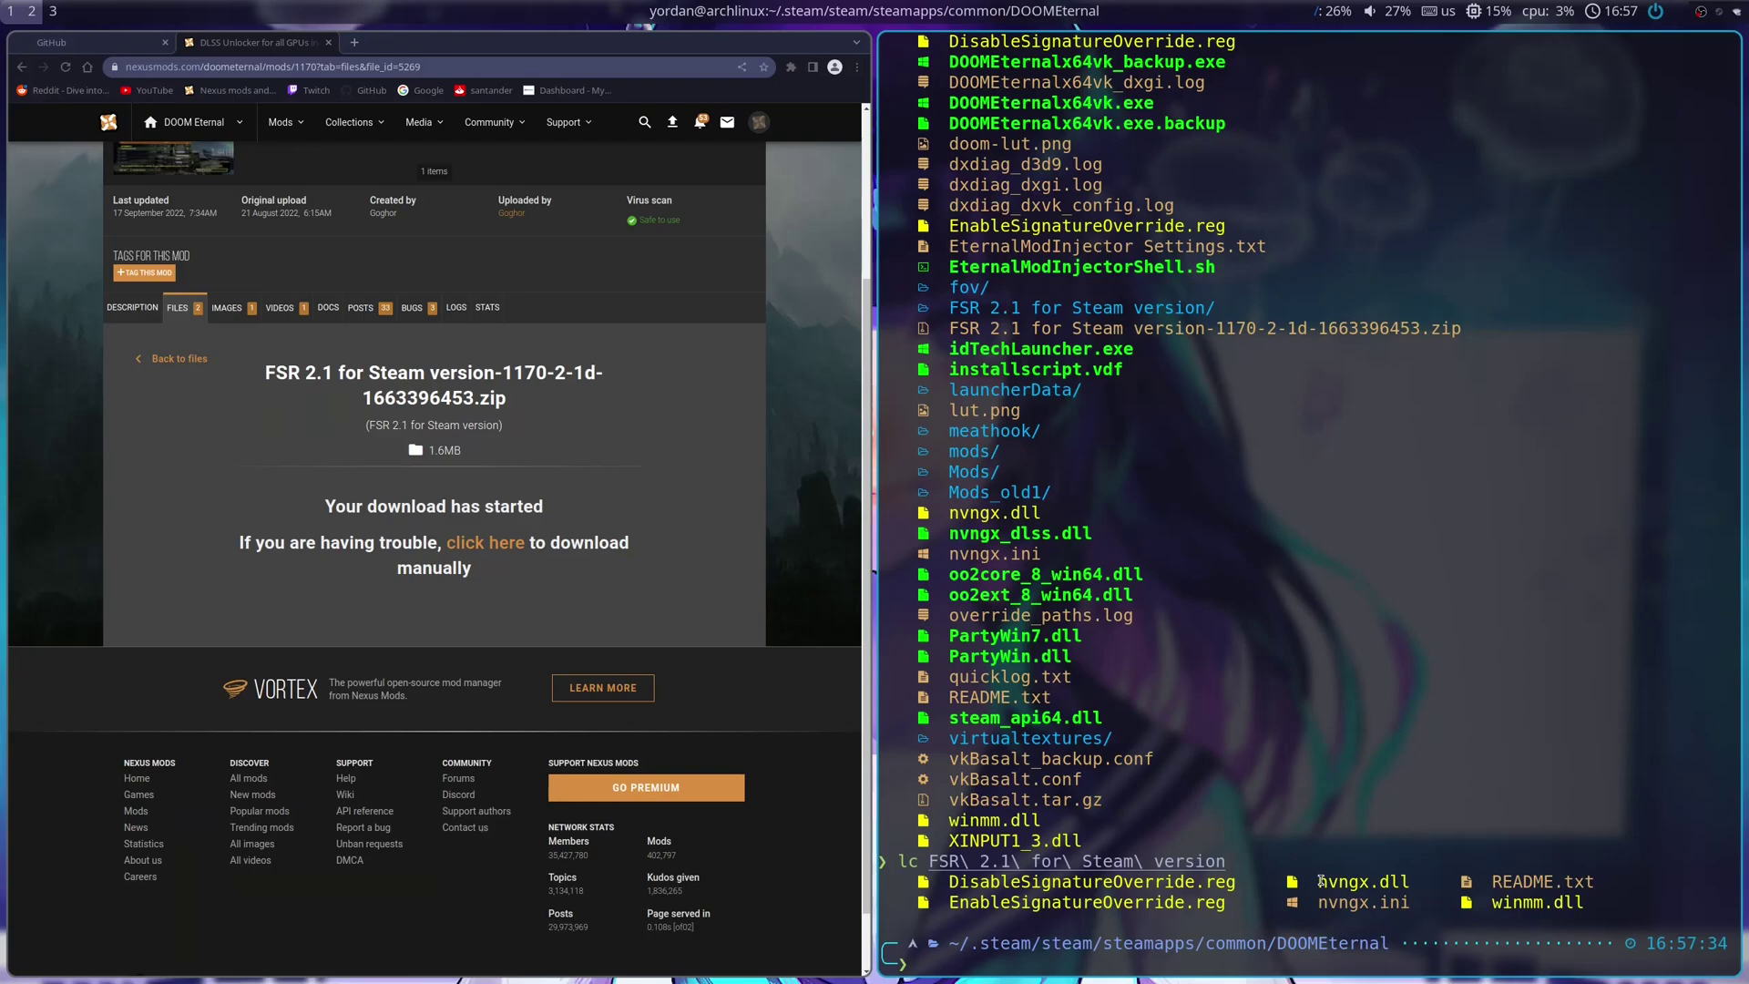
- Move all files from the "FSR 2.1 for Steam version" folder into the current DOOMEternal folder with mv
text(mv)
key(Right)
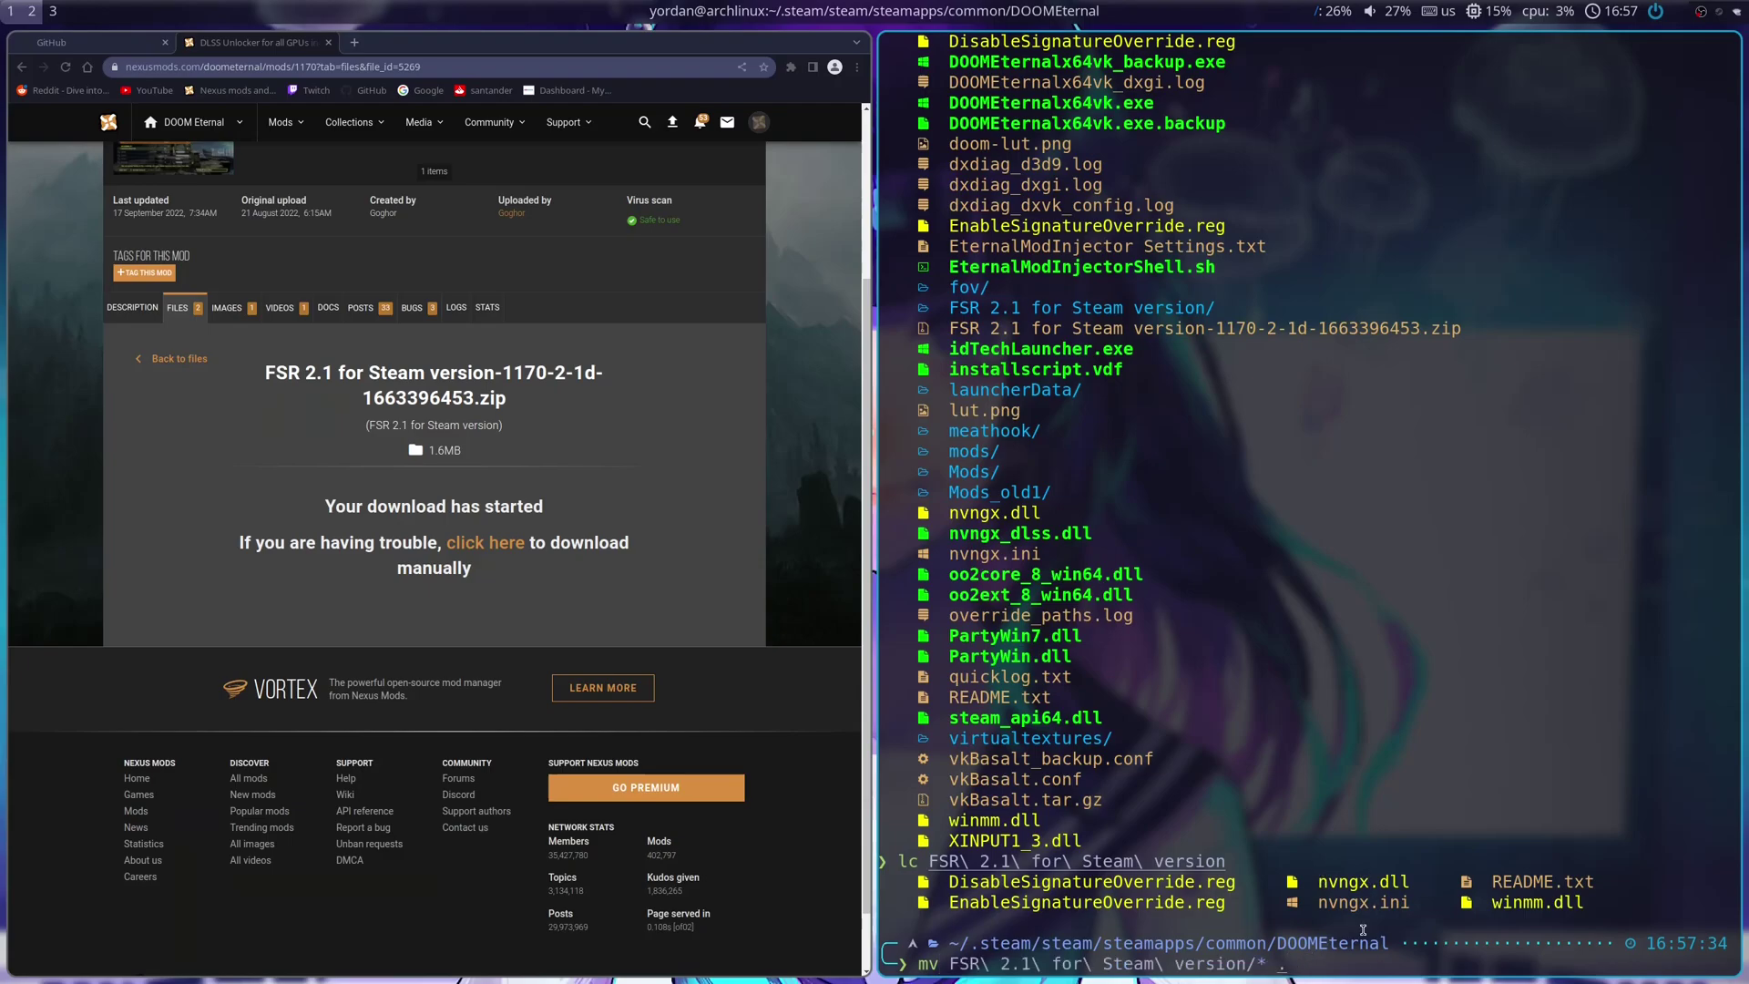
drag(1276, 943, 1395, 940)
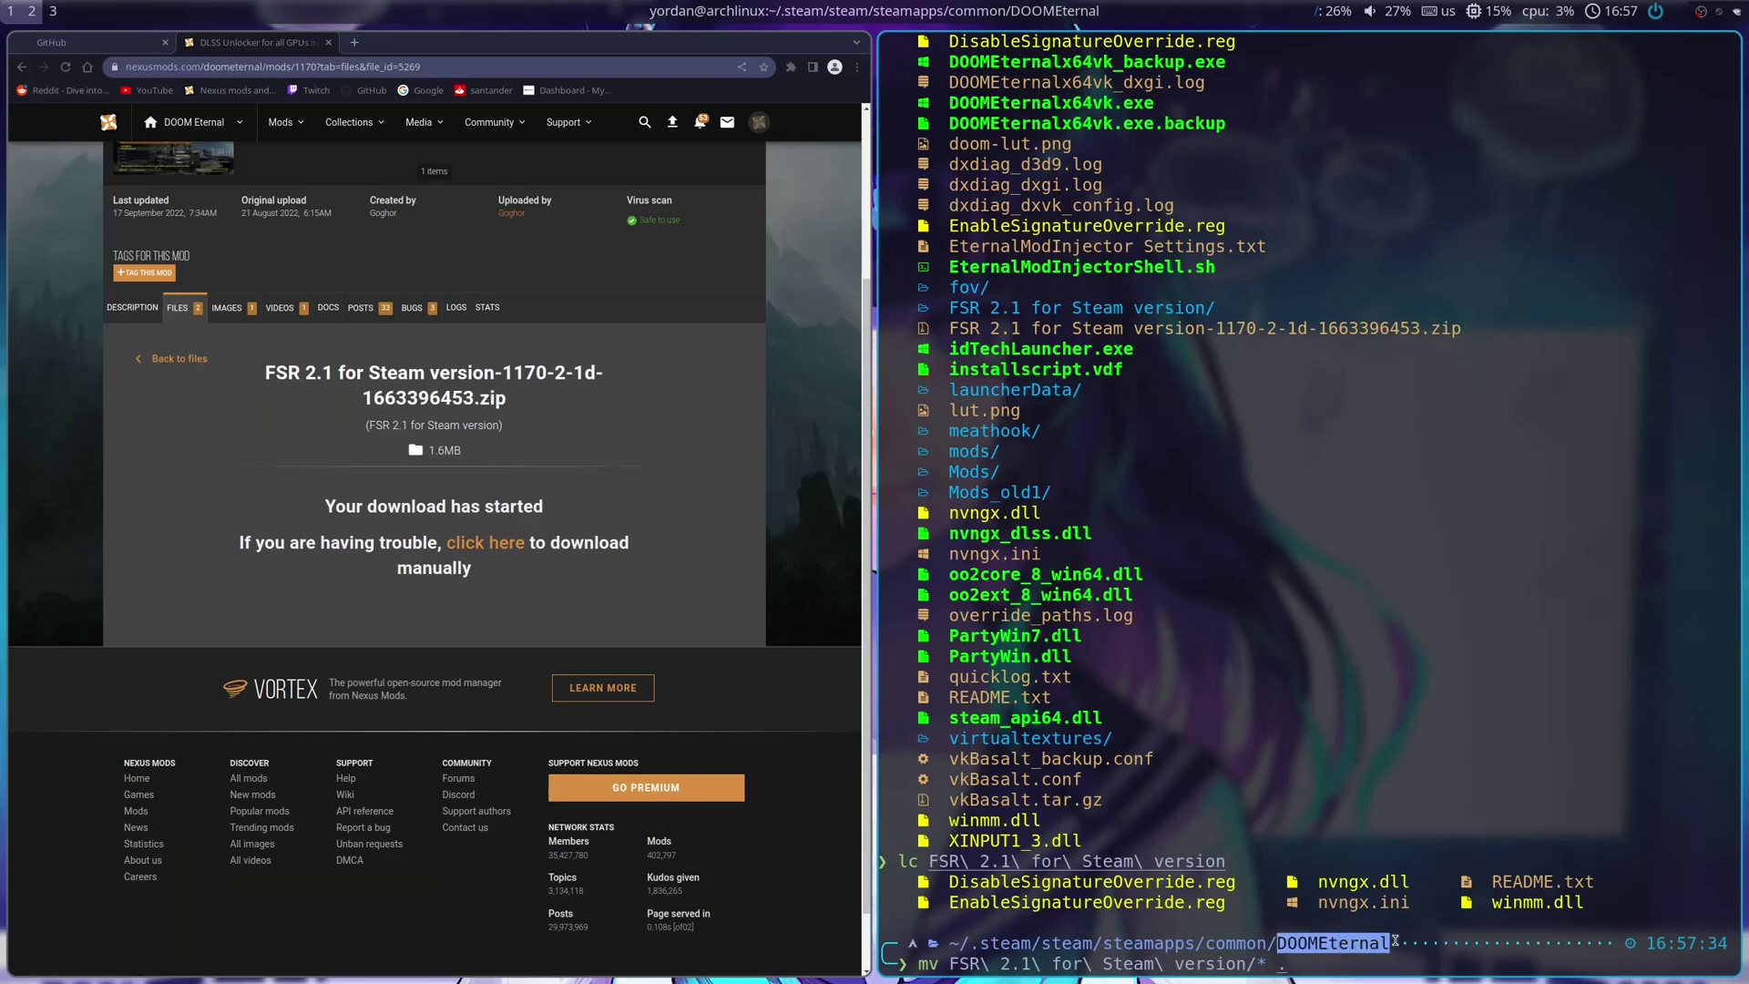
click(1341, 963)
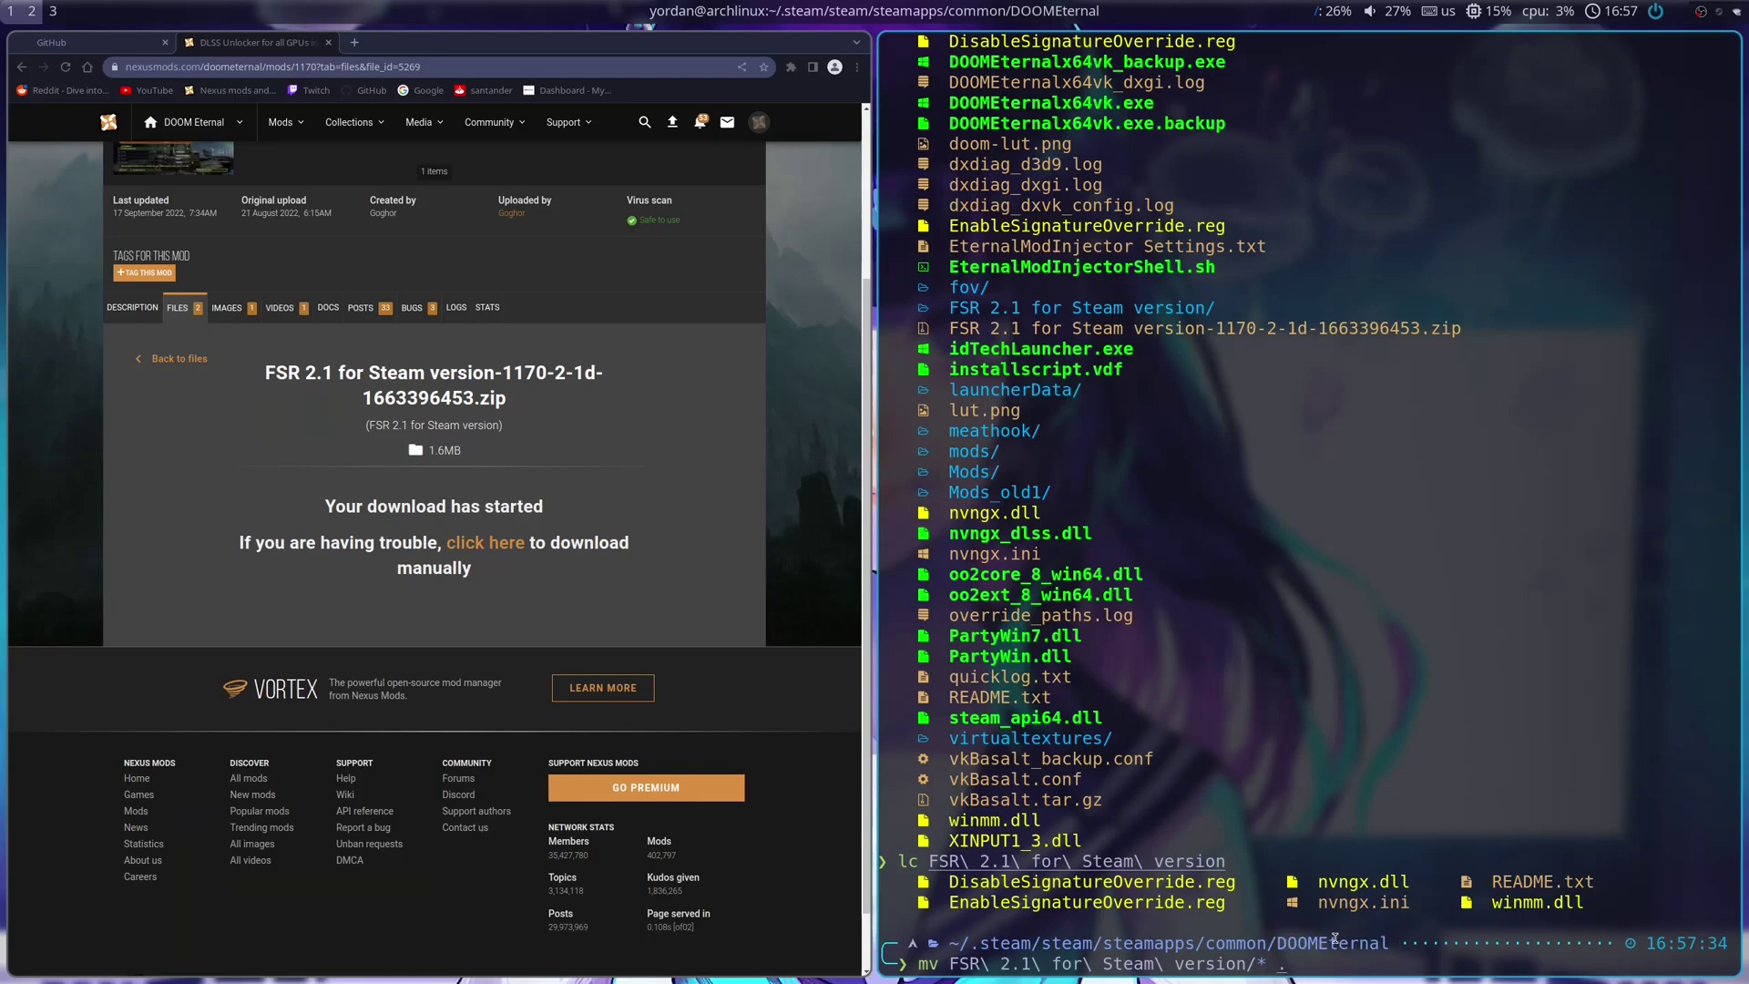
drag(1278, 943, 1386, 940)
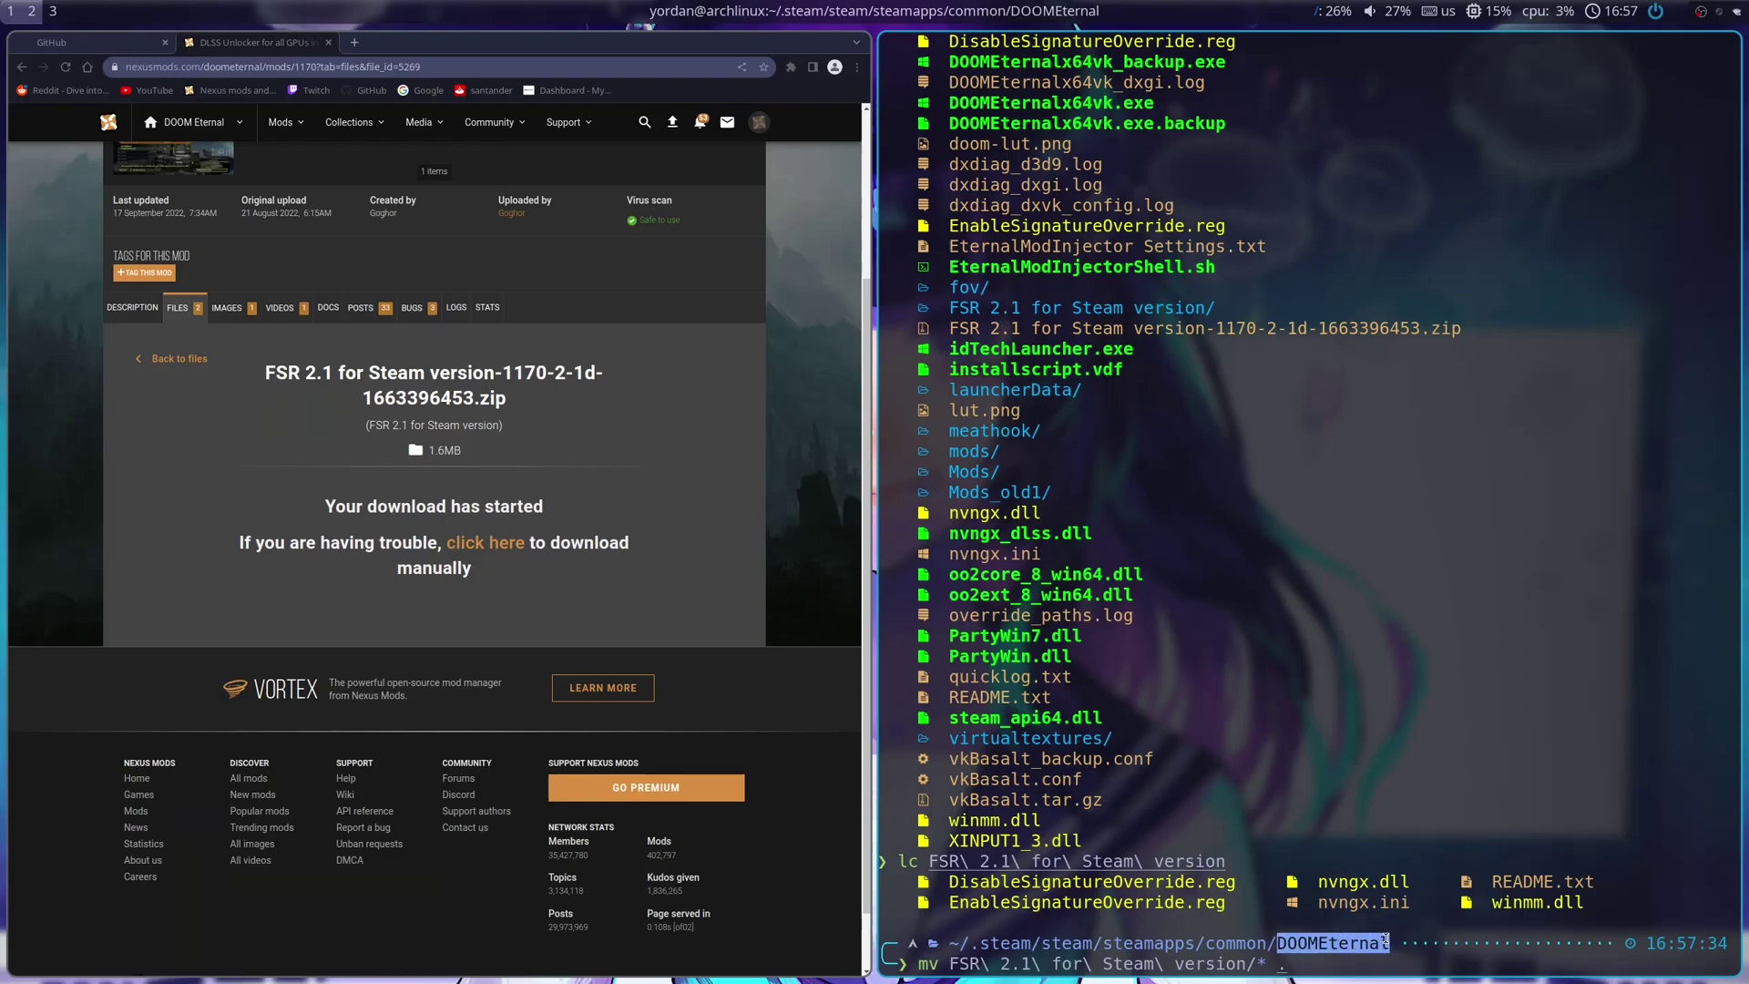
click(1334, 963)
key(Return)
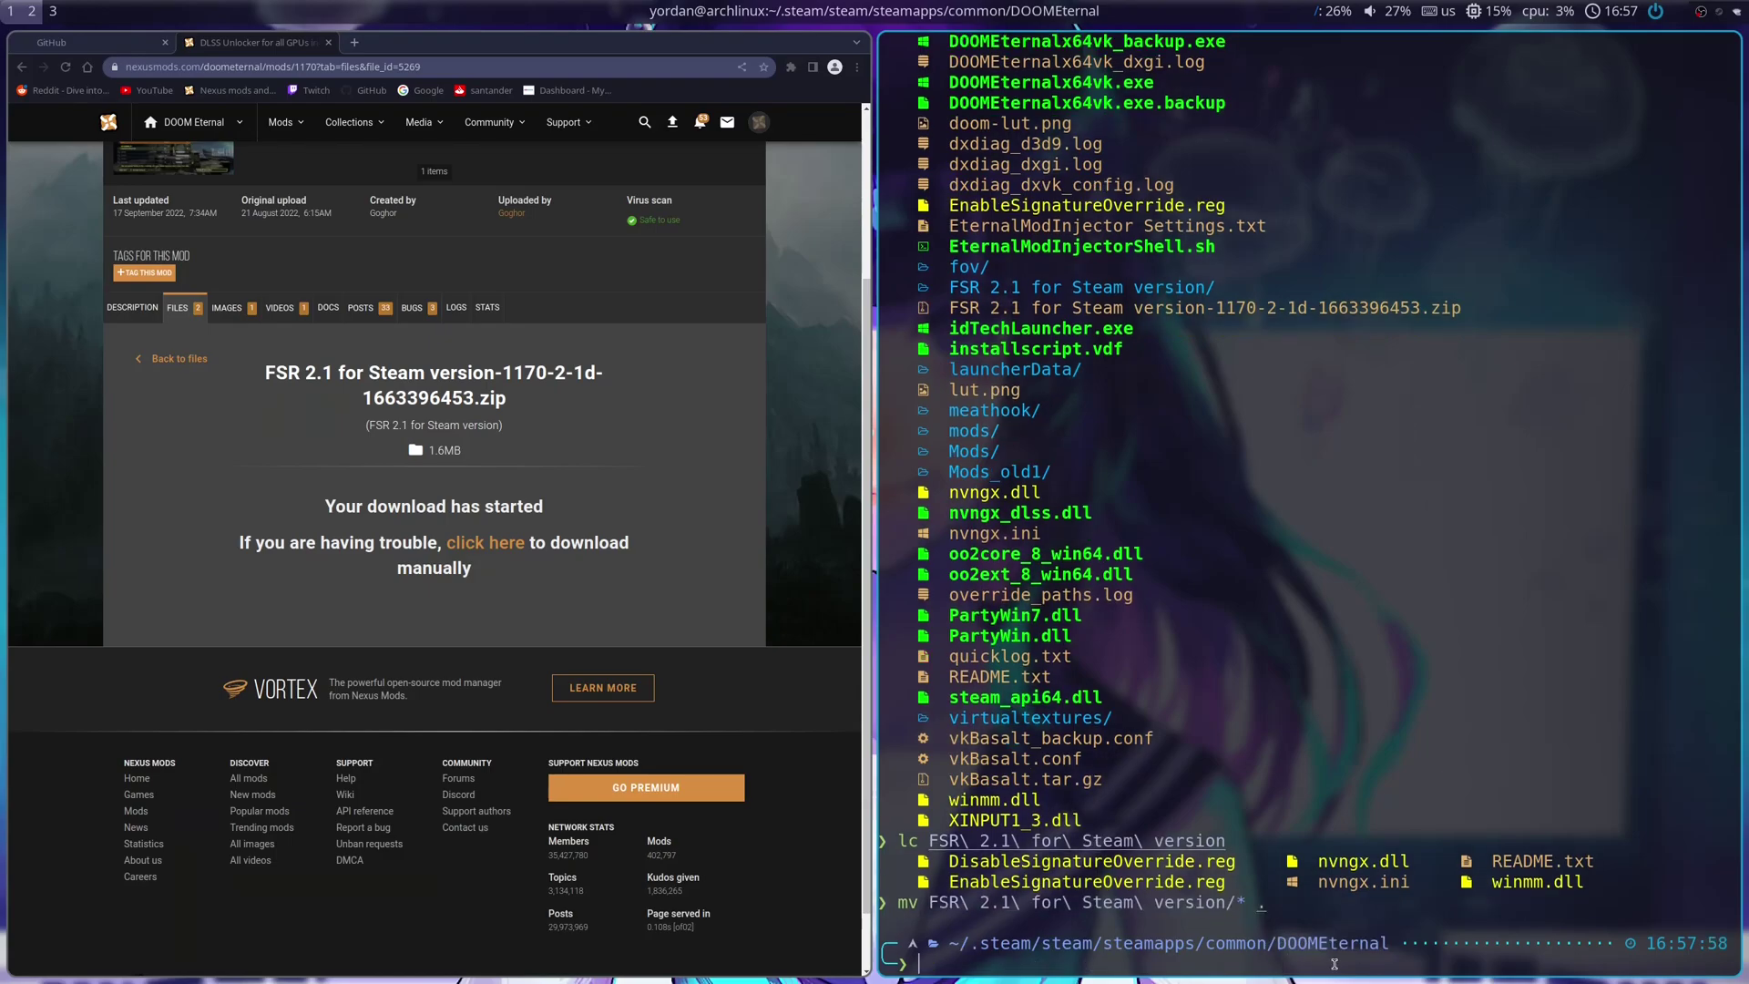
- List the .reg files in the DOOMEternal folder with lc *.reg and examine EnableSignatureOverride.reg in the output
text(lc *.reg)
key(Return)
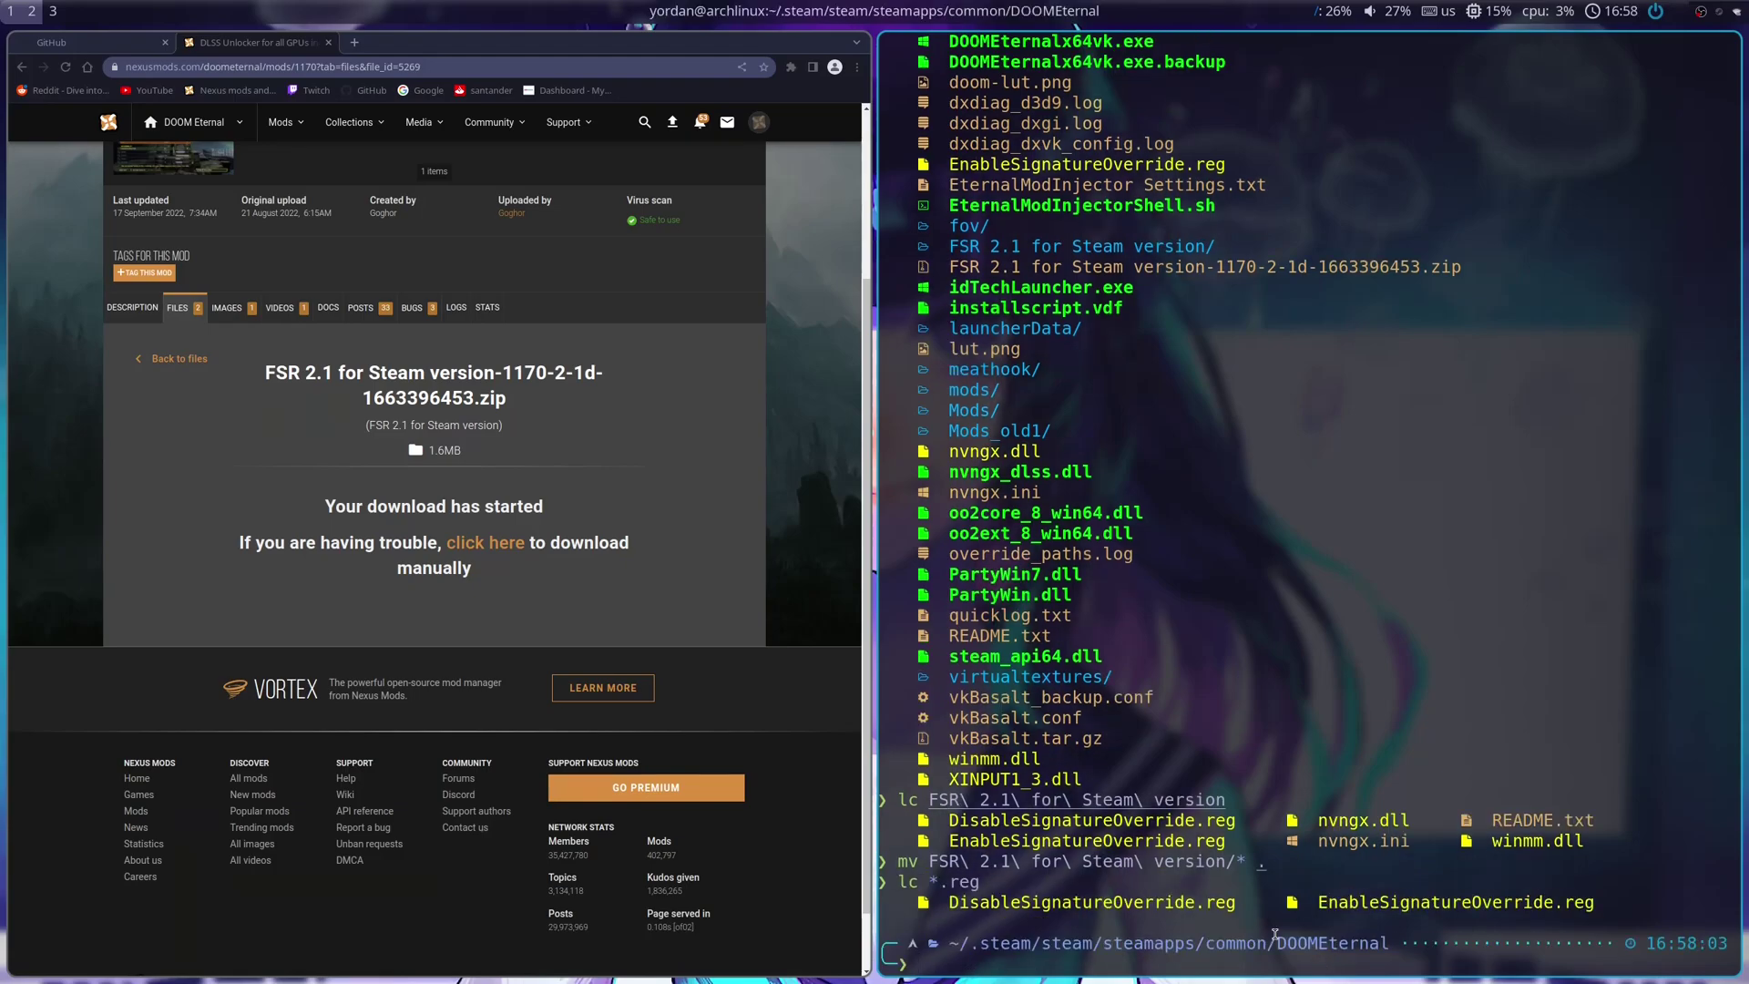
drag(940, 903, 1596, 902)
click(1334, 903)
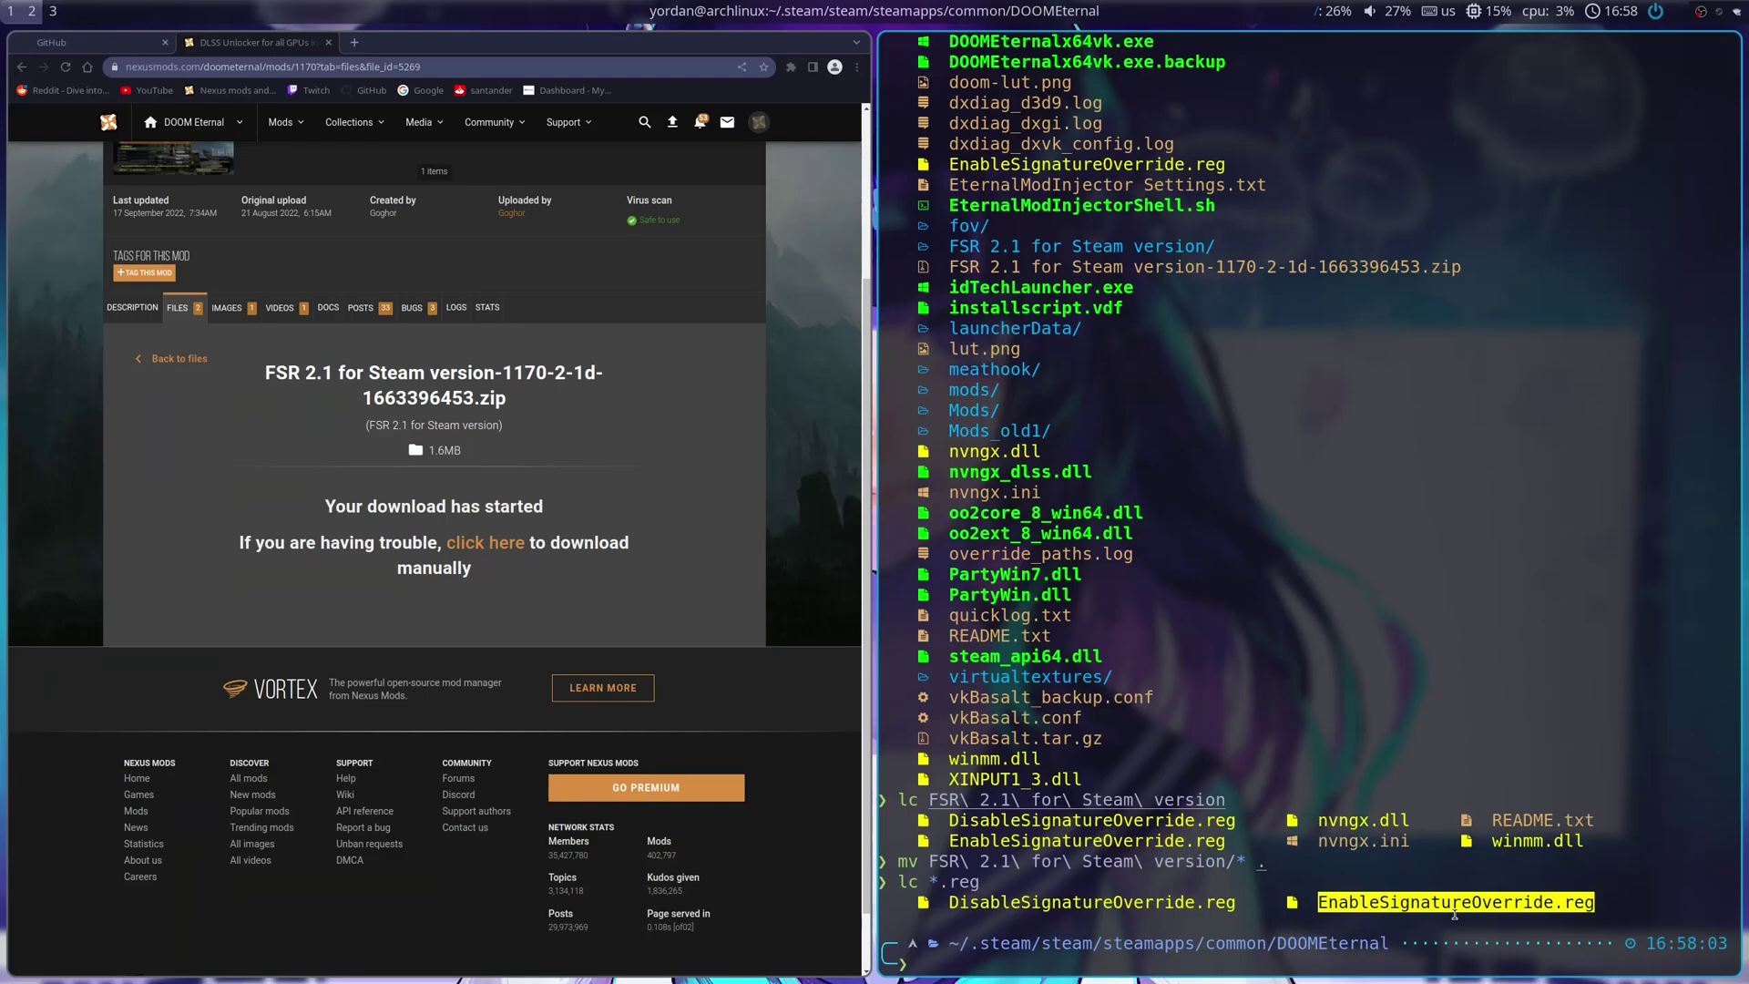
click(1513, 923)
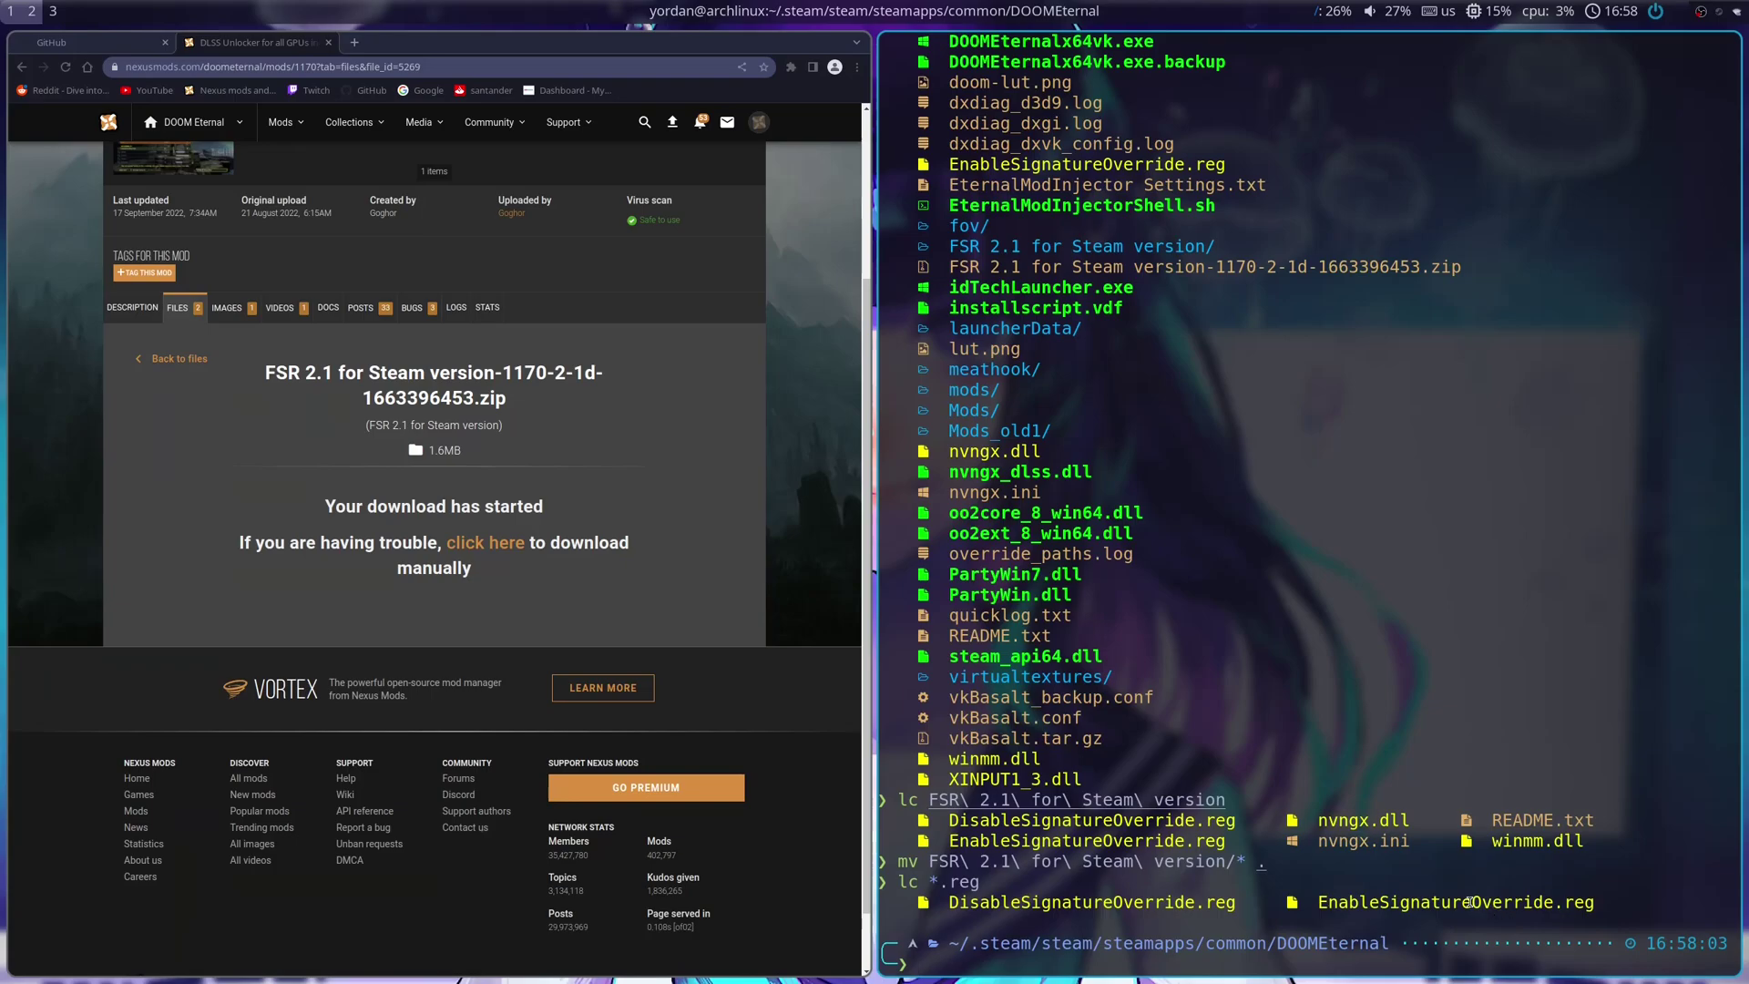
double_click(1329, 902)
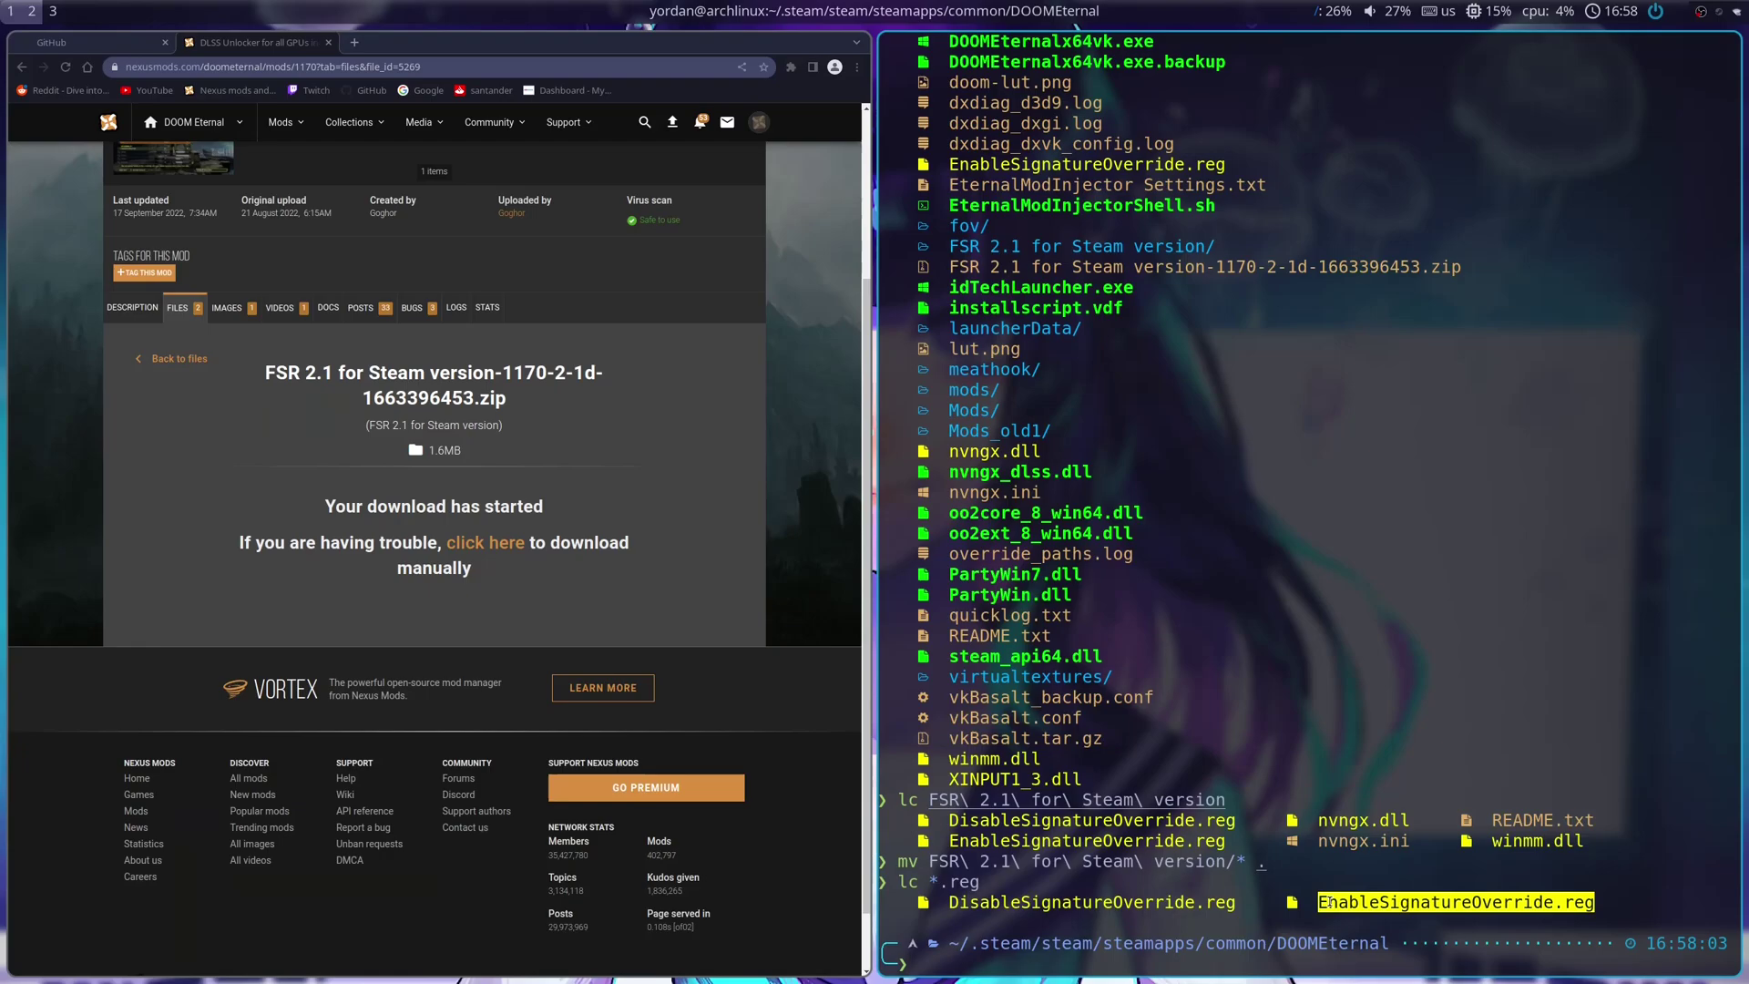
click(1325, 904)
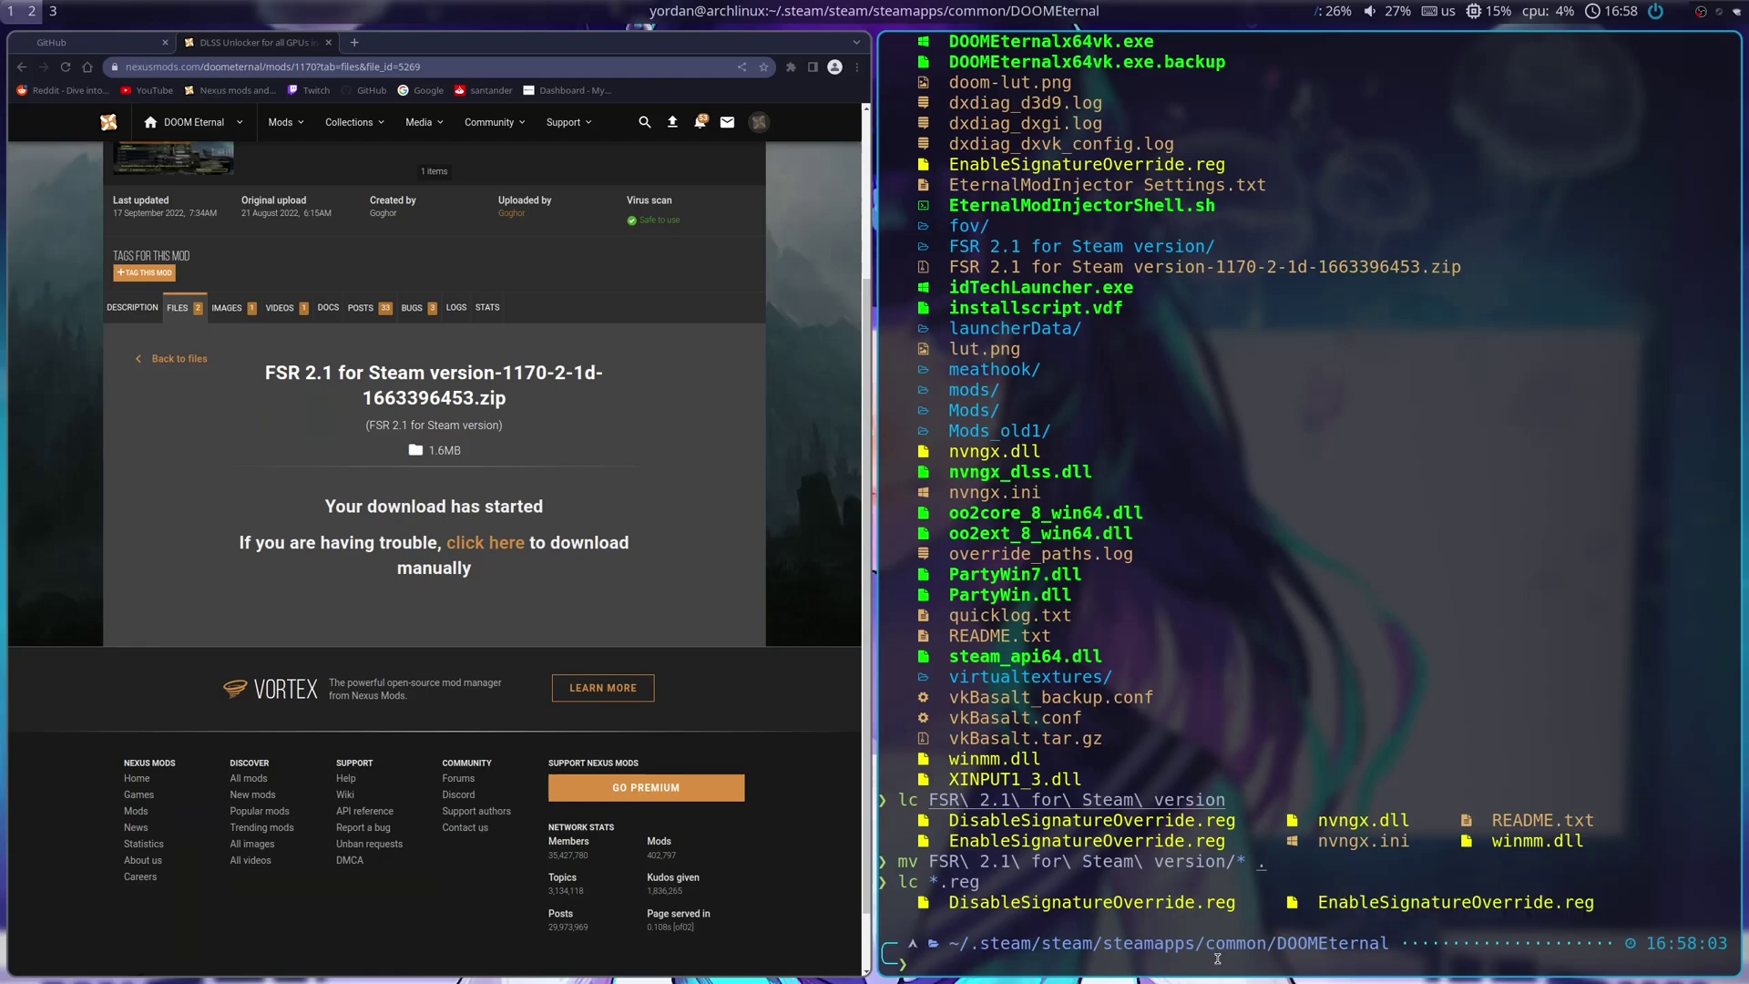
- Launch the Registry Editor for the game's Proton prefix with "protontricks 782330 regedit", without a .reg file argument
text(protontricks 782330 regedit EnableSignatureOverride.reg)
key(BackSpace)
key(BackSpace)
key(BackSpace)
key(BackSpace)
key(BackSpace)
key(BackSpace)
key(BackSpace)
key(BackSpace)
key(BackSpace)
key(BackSpace)
key(BackSpace)
key(BackSpace)
key(BackSpace)
key(BackSpace)
key(BackSpace)
key(BackSpace)
key(BackSpace)
key(BackSpace)
key(BackSpace)
key(BackSpace)
key(BackSpace)
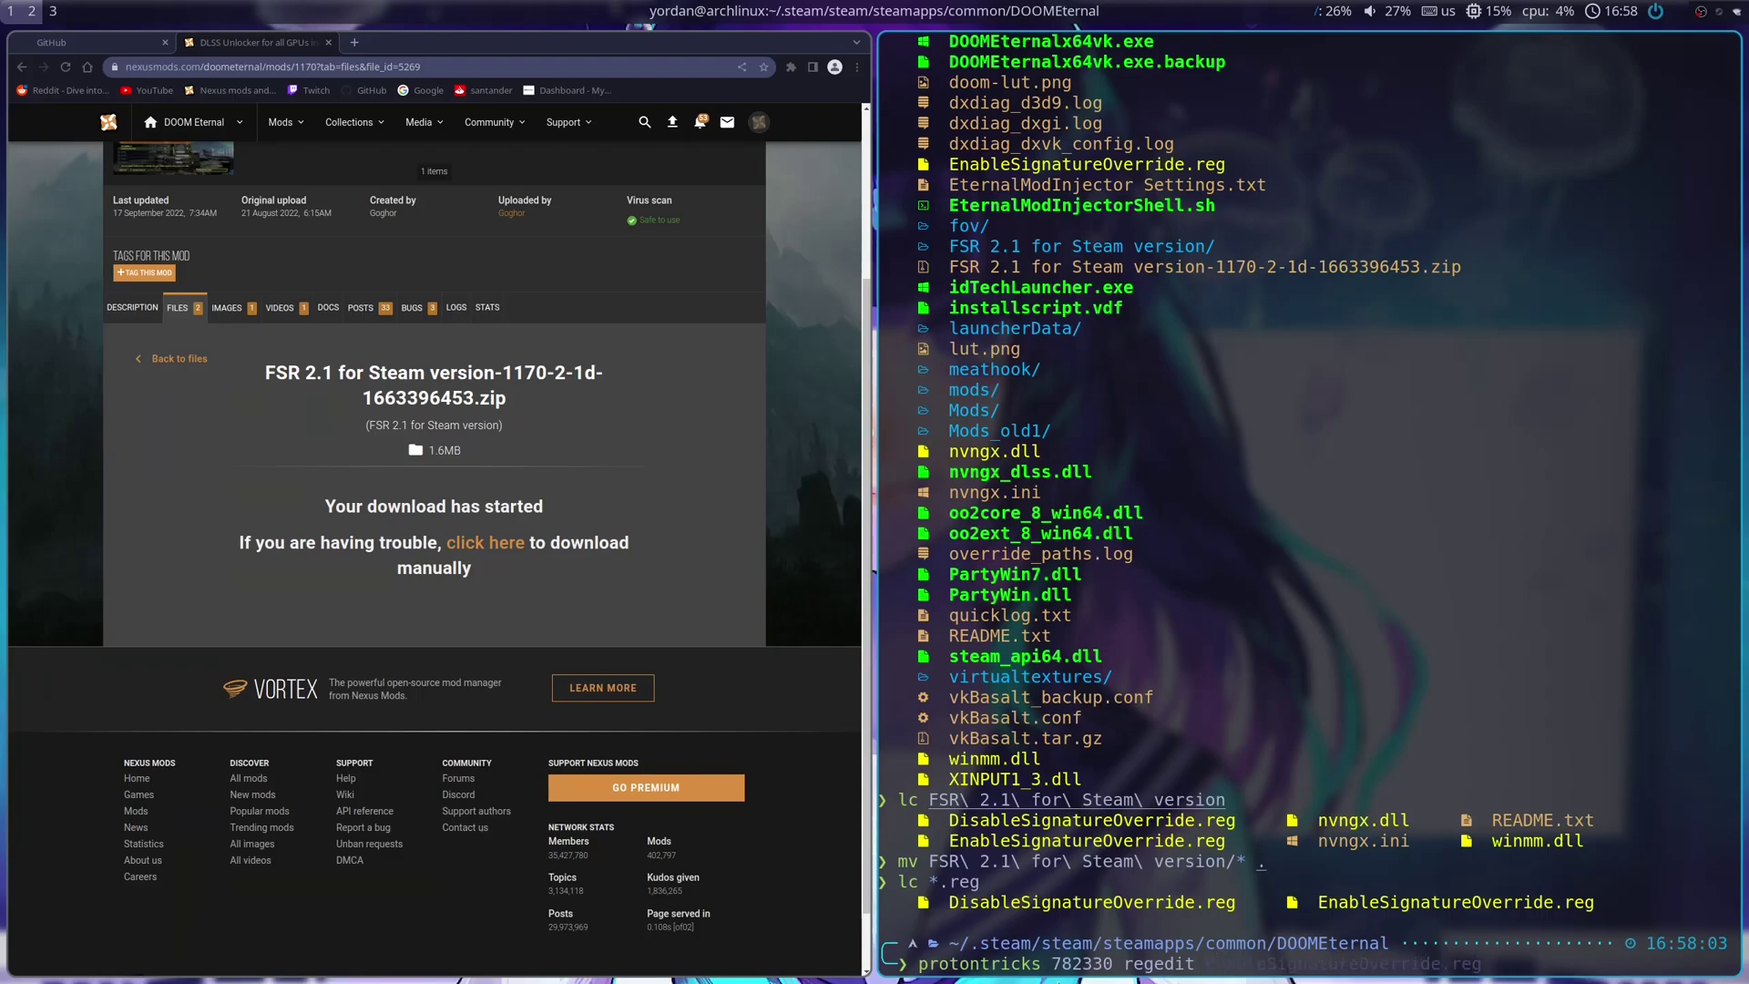
drag(1052, 963, 1196, 963)
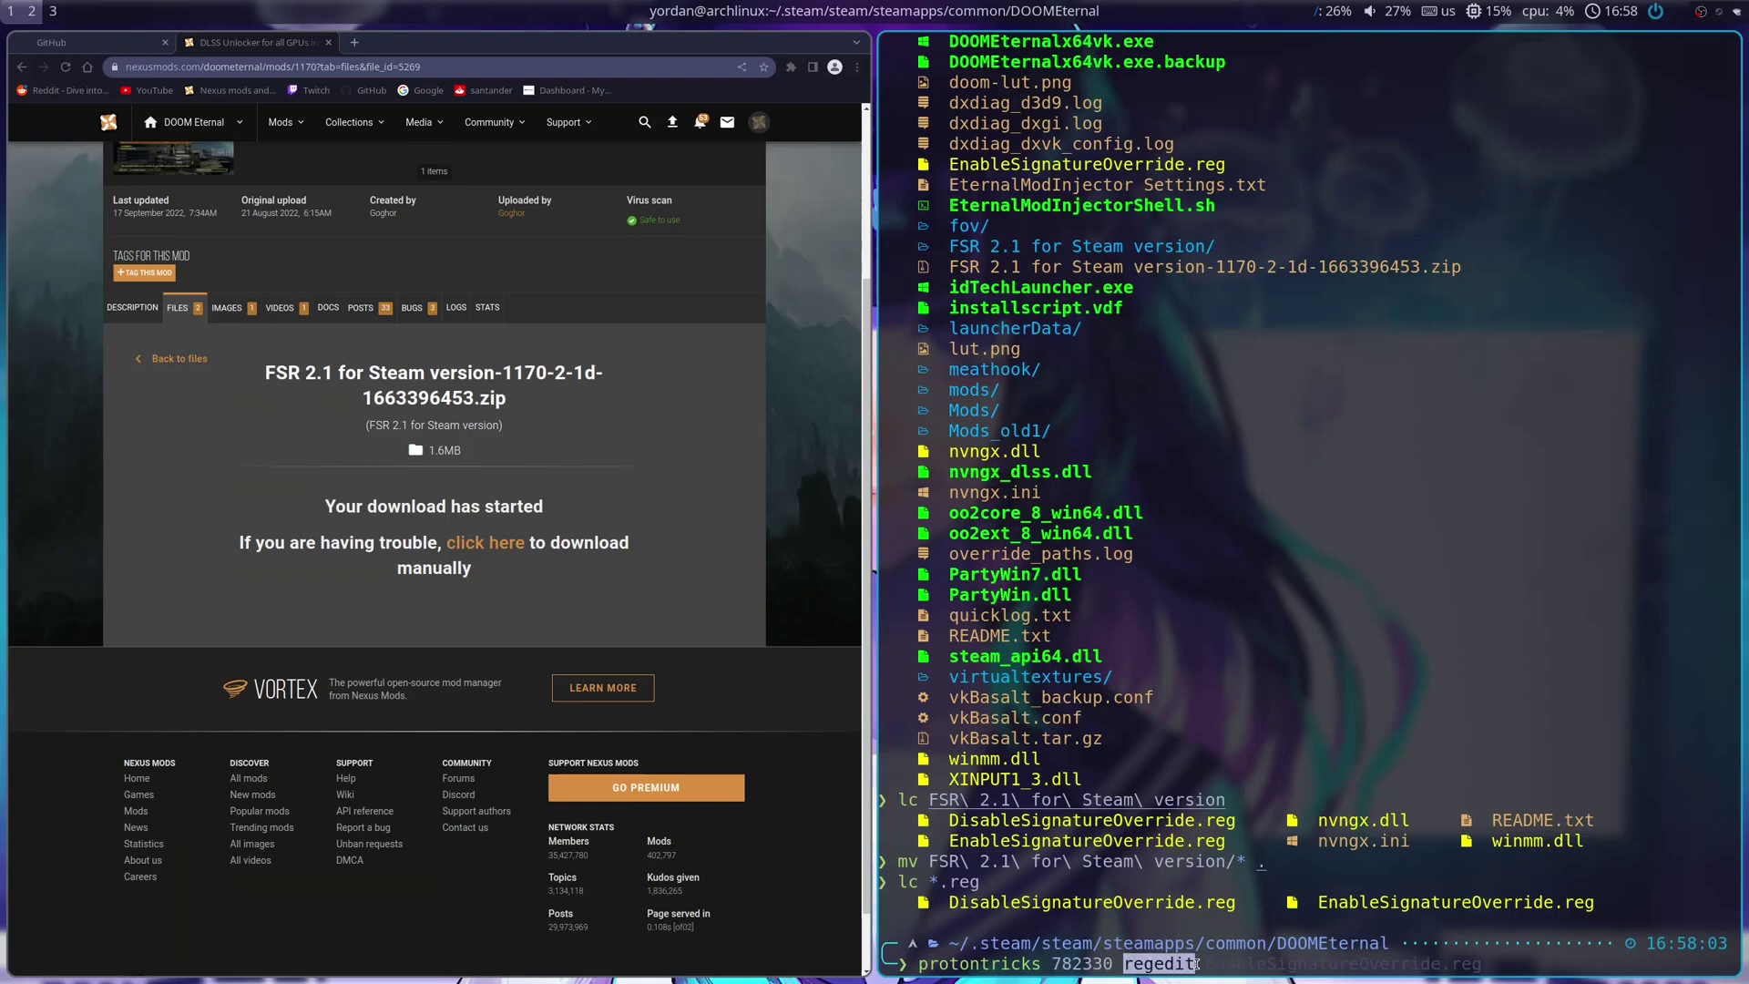
click(1216, 963)
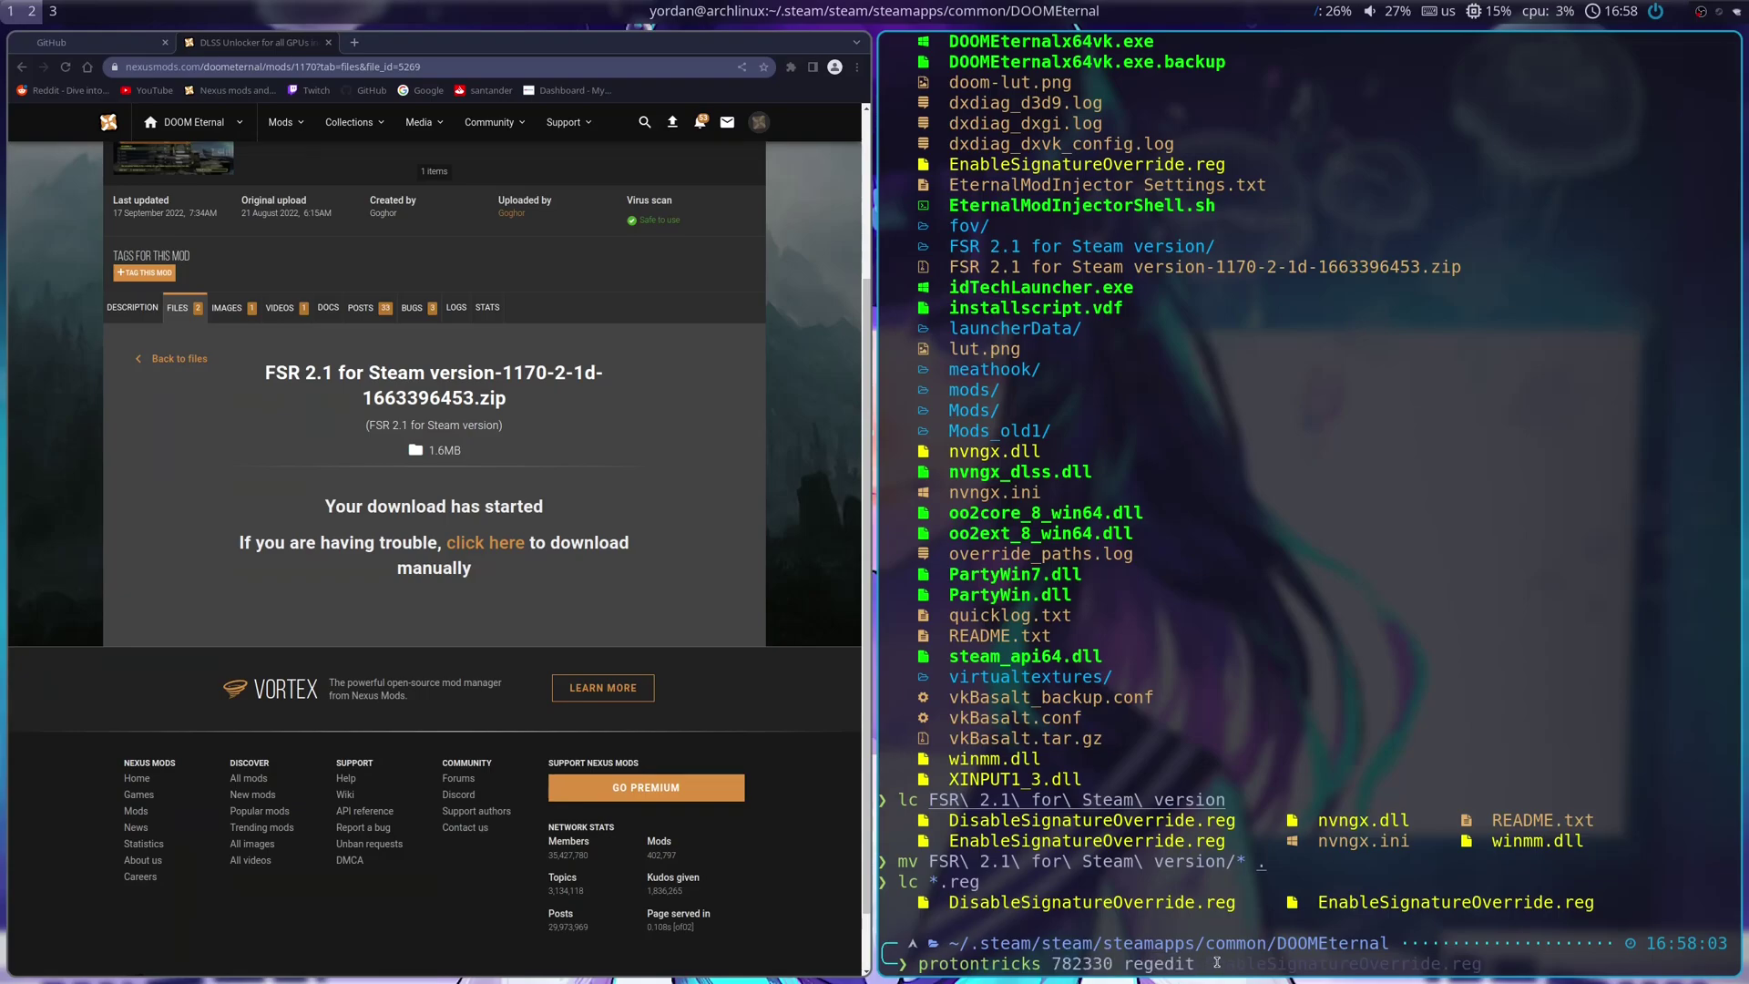
key(Return)
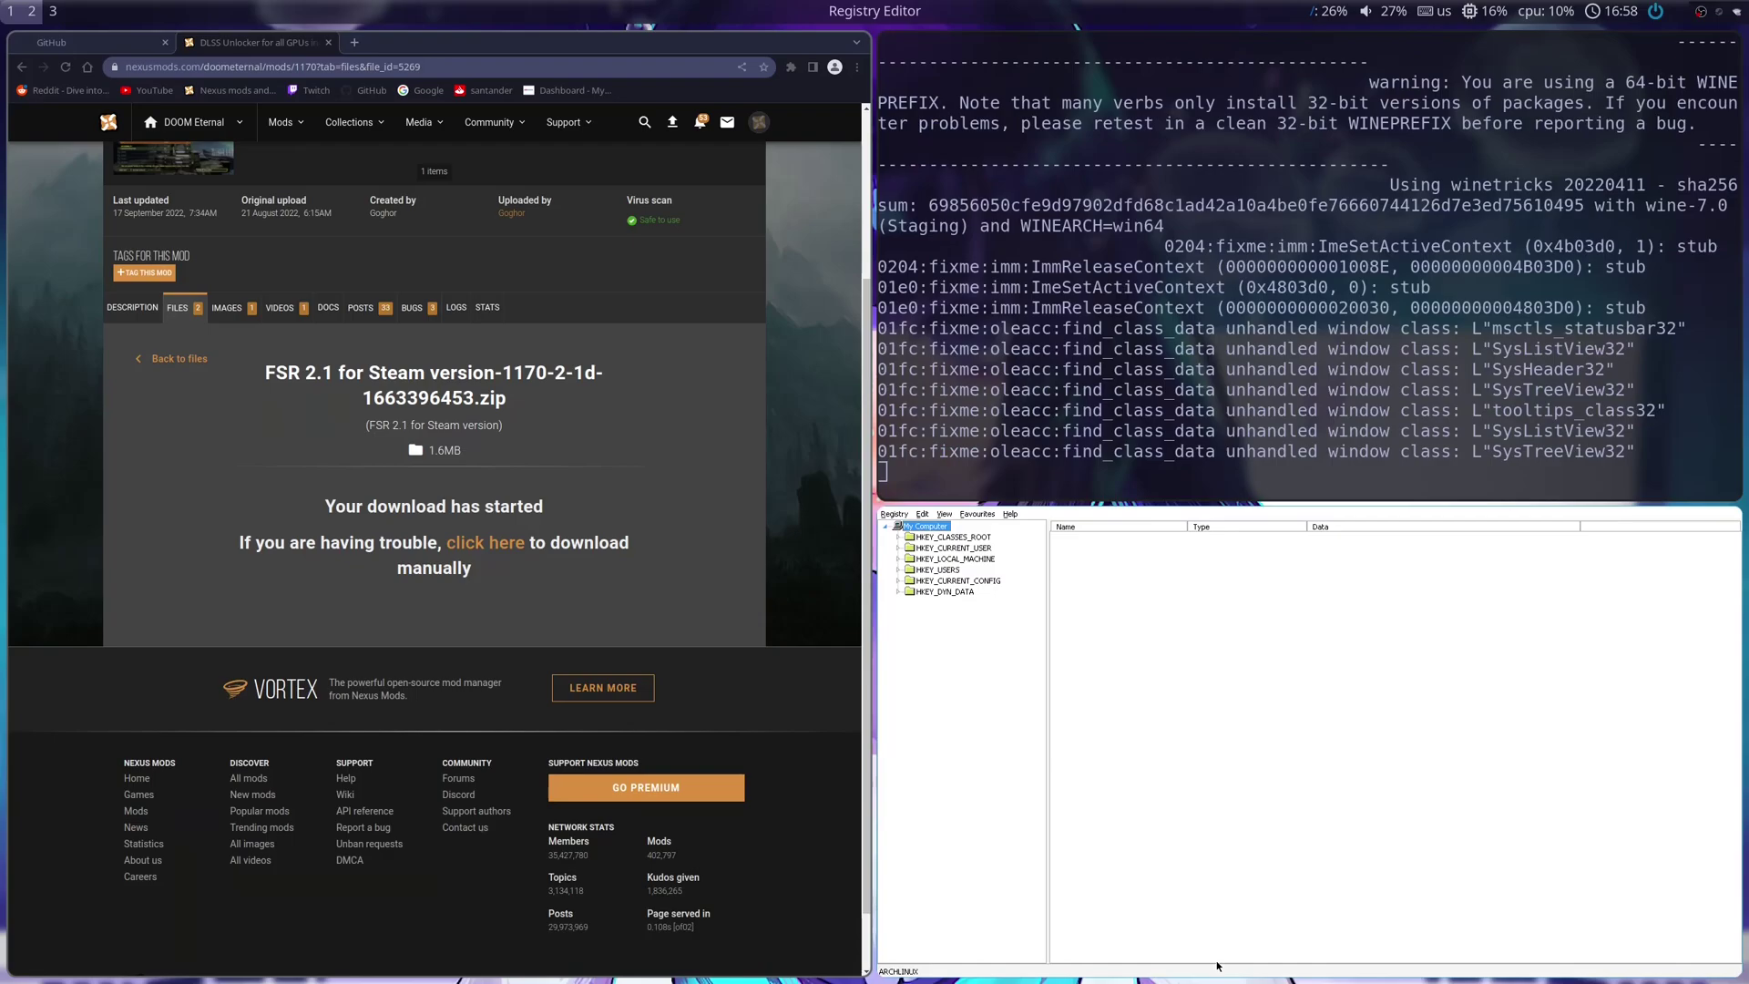
- Import EnableSignatureOverride.reg from the DOOMEternal folder into the registry and dismiss the confirmation
click(892, 514)
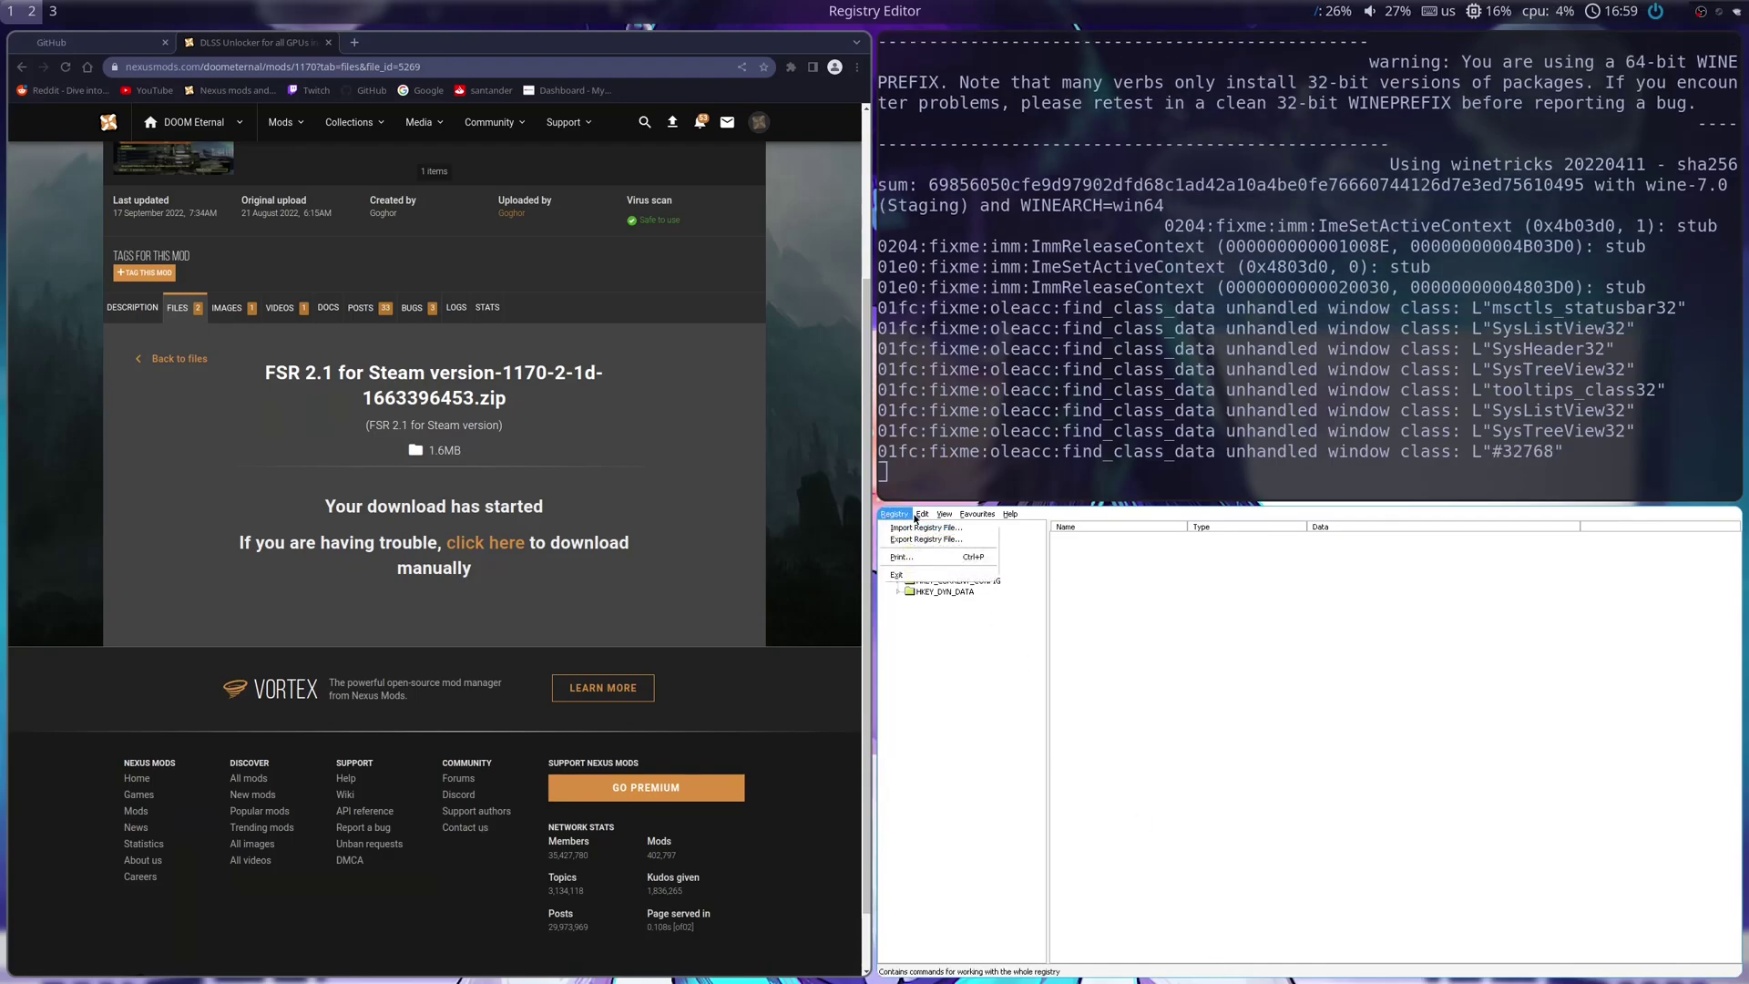
click(922, 527)
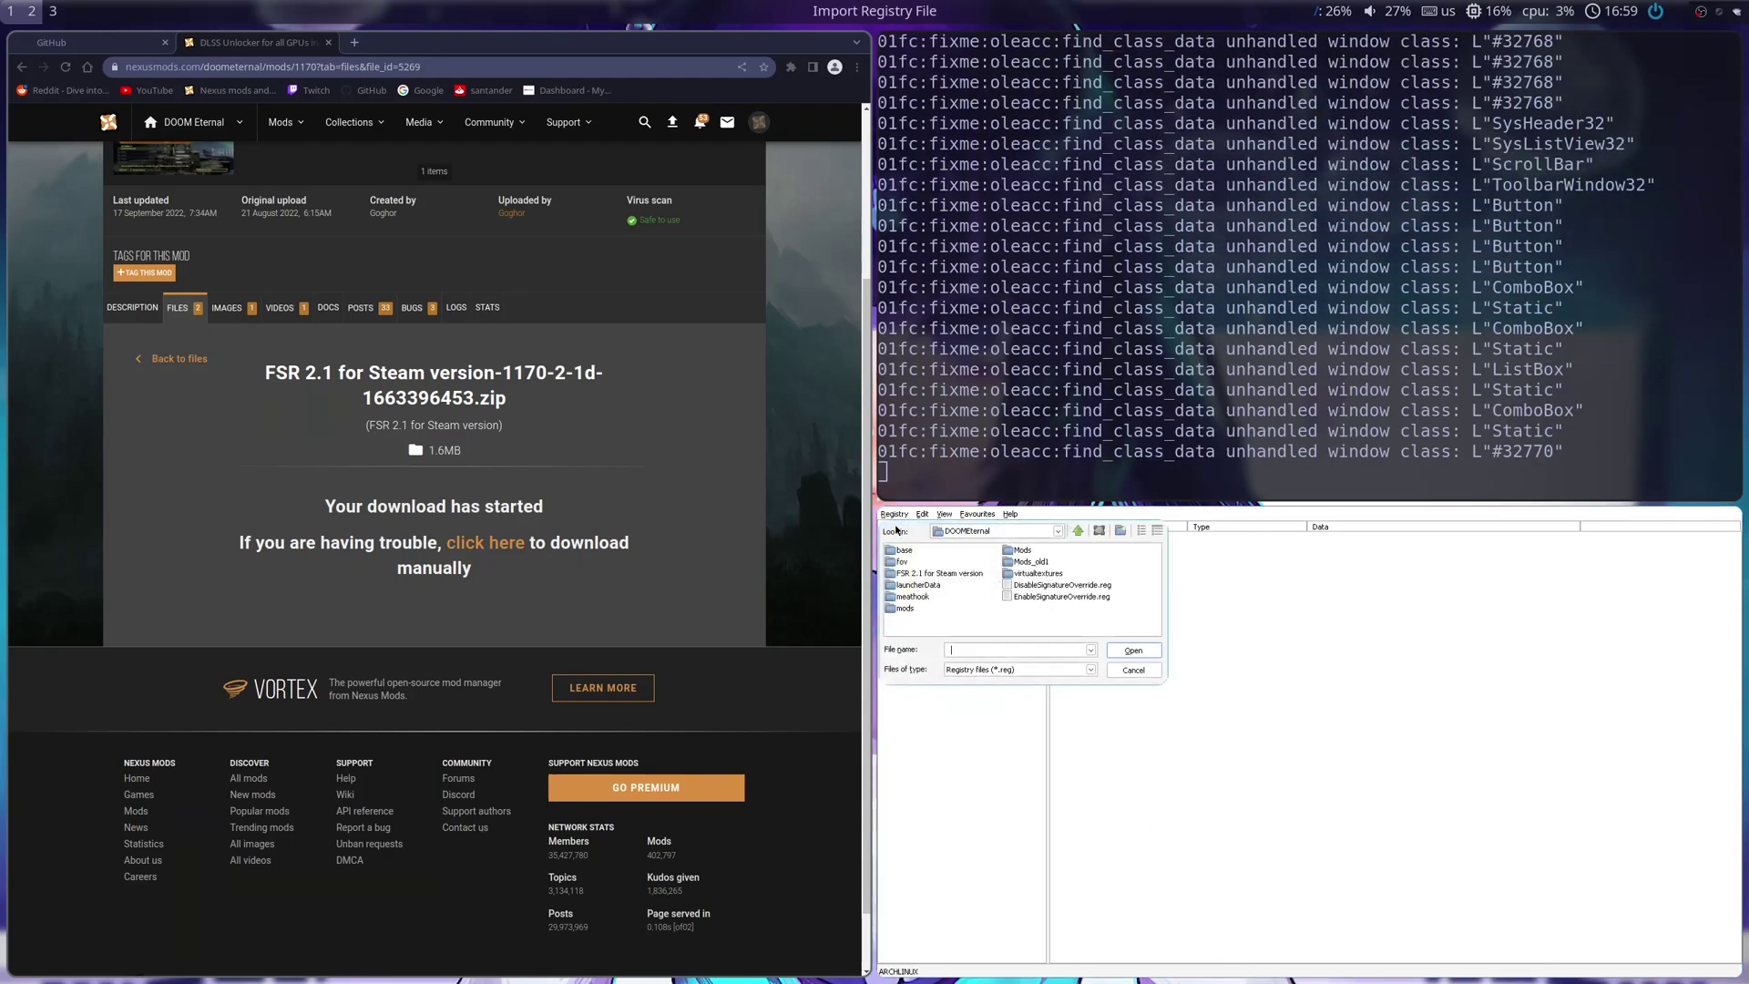
click(1023, 597)
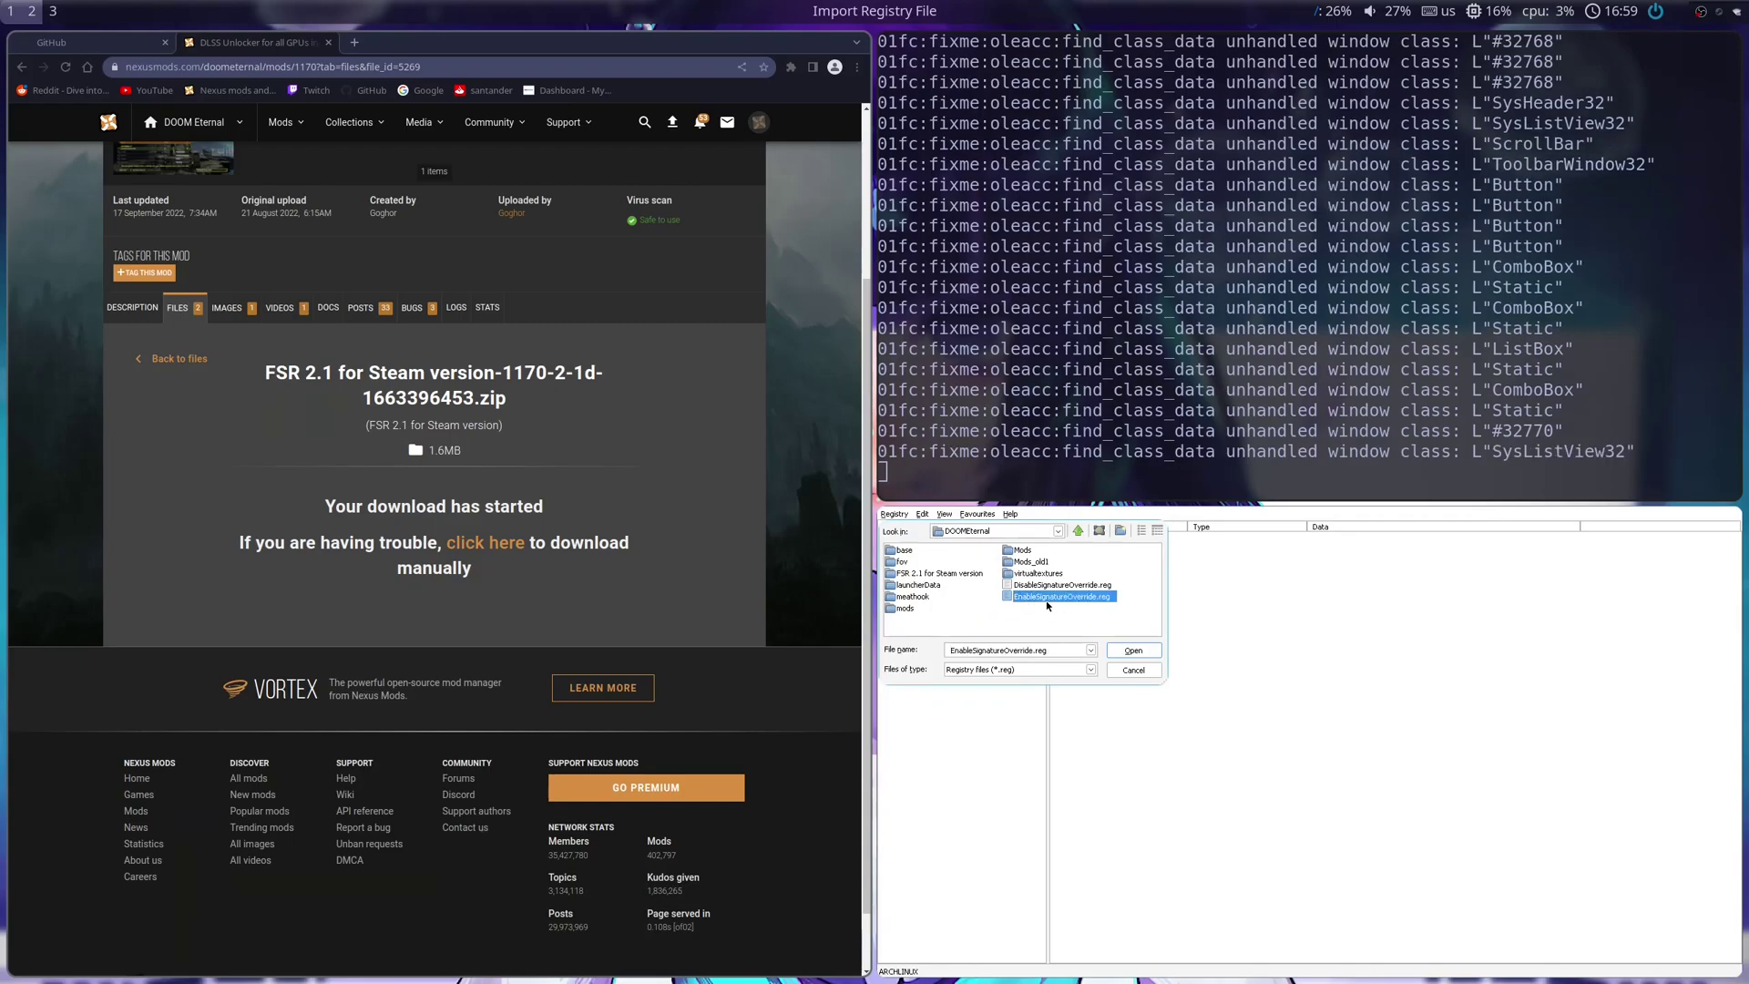
click(1145, 651)
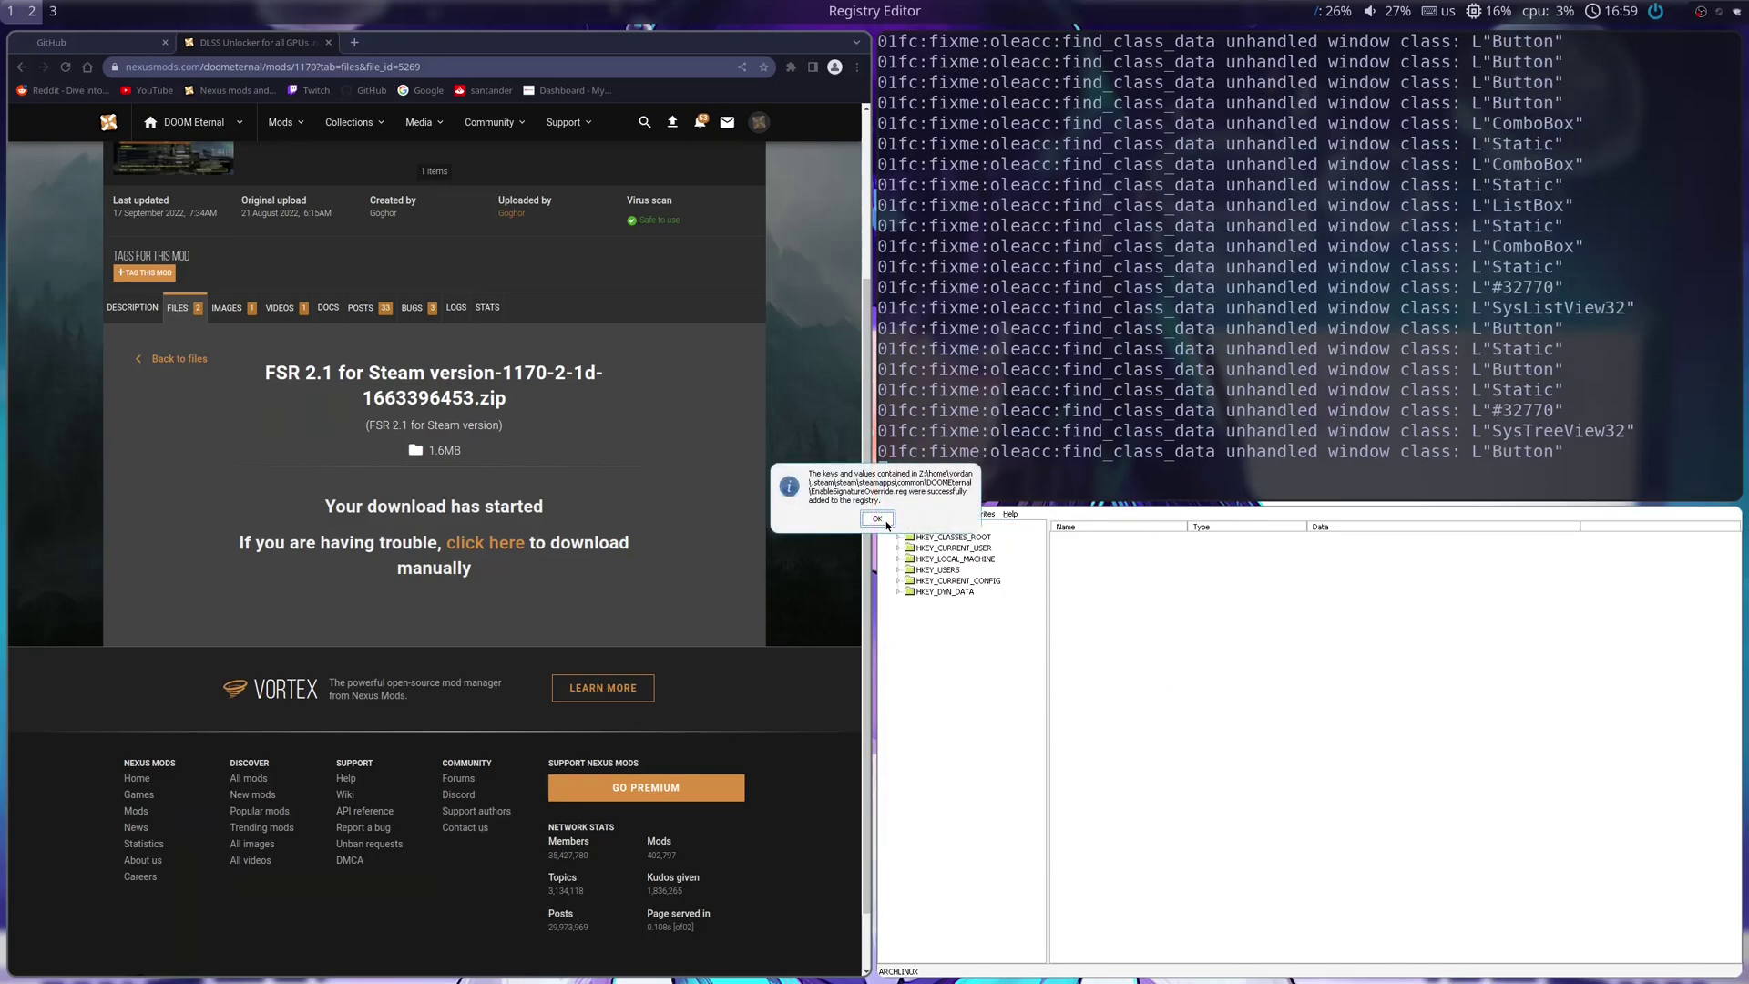
click(881, 523)
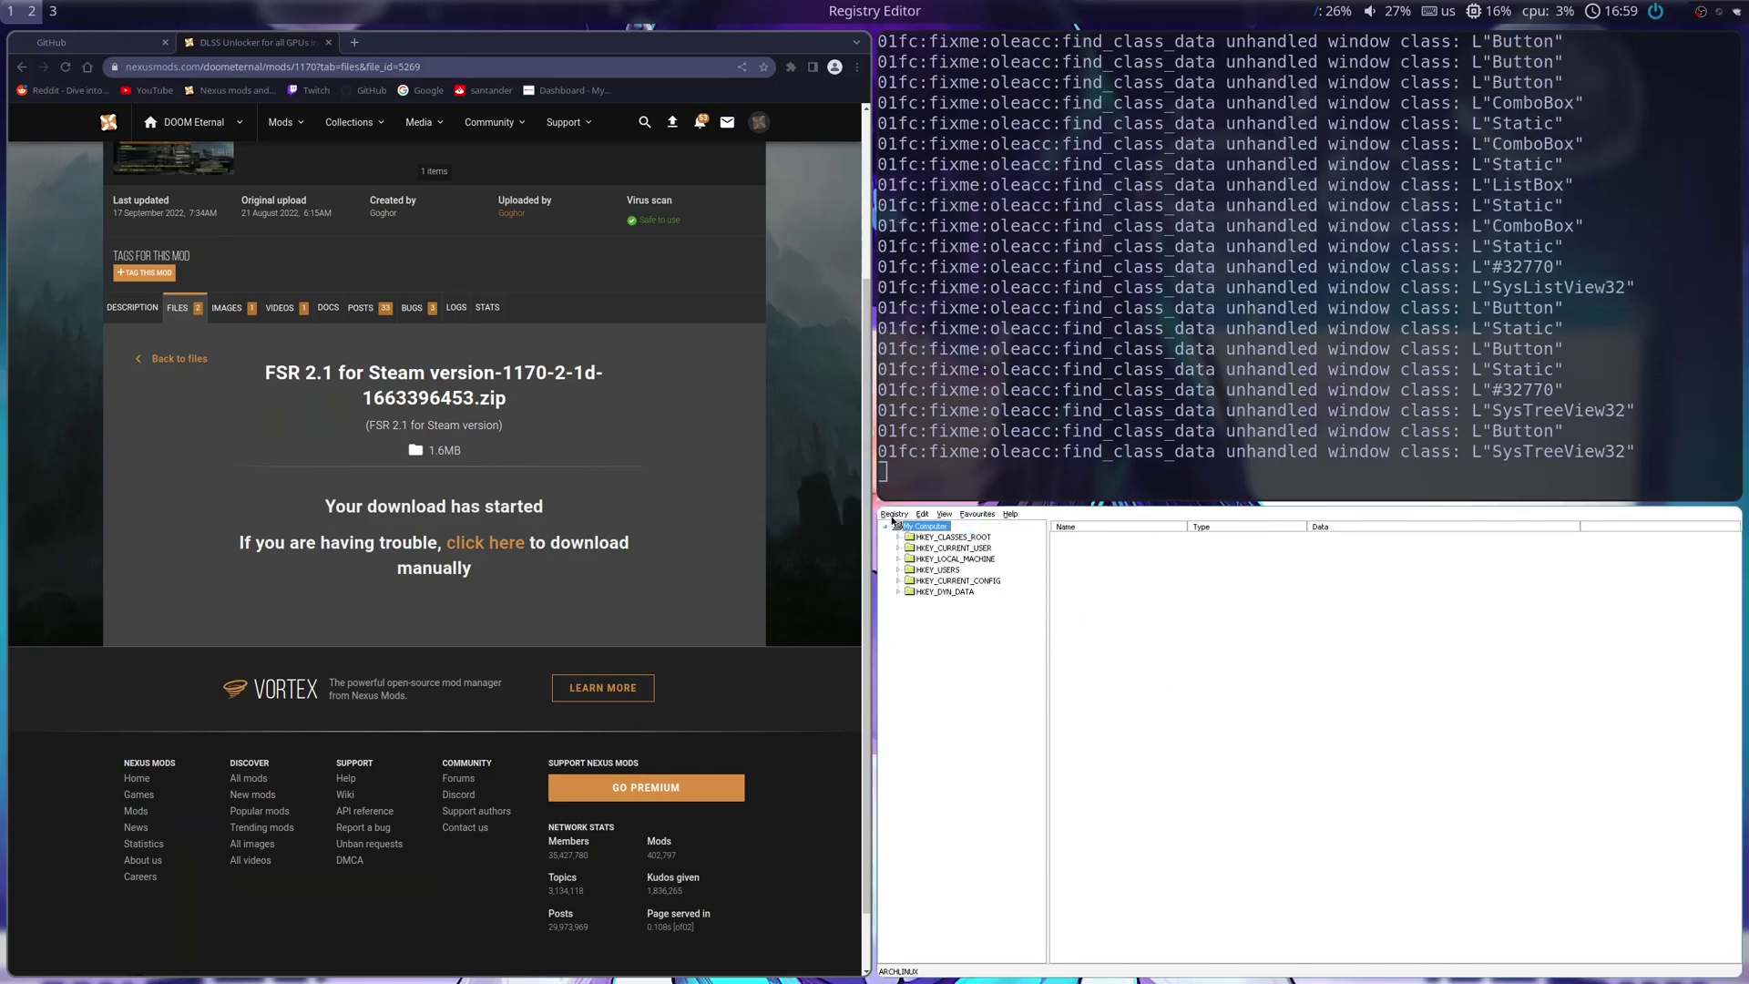
- Exit the Registry Editor and close the terminal session with exit
click(894, 514)
click(911, 574)
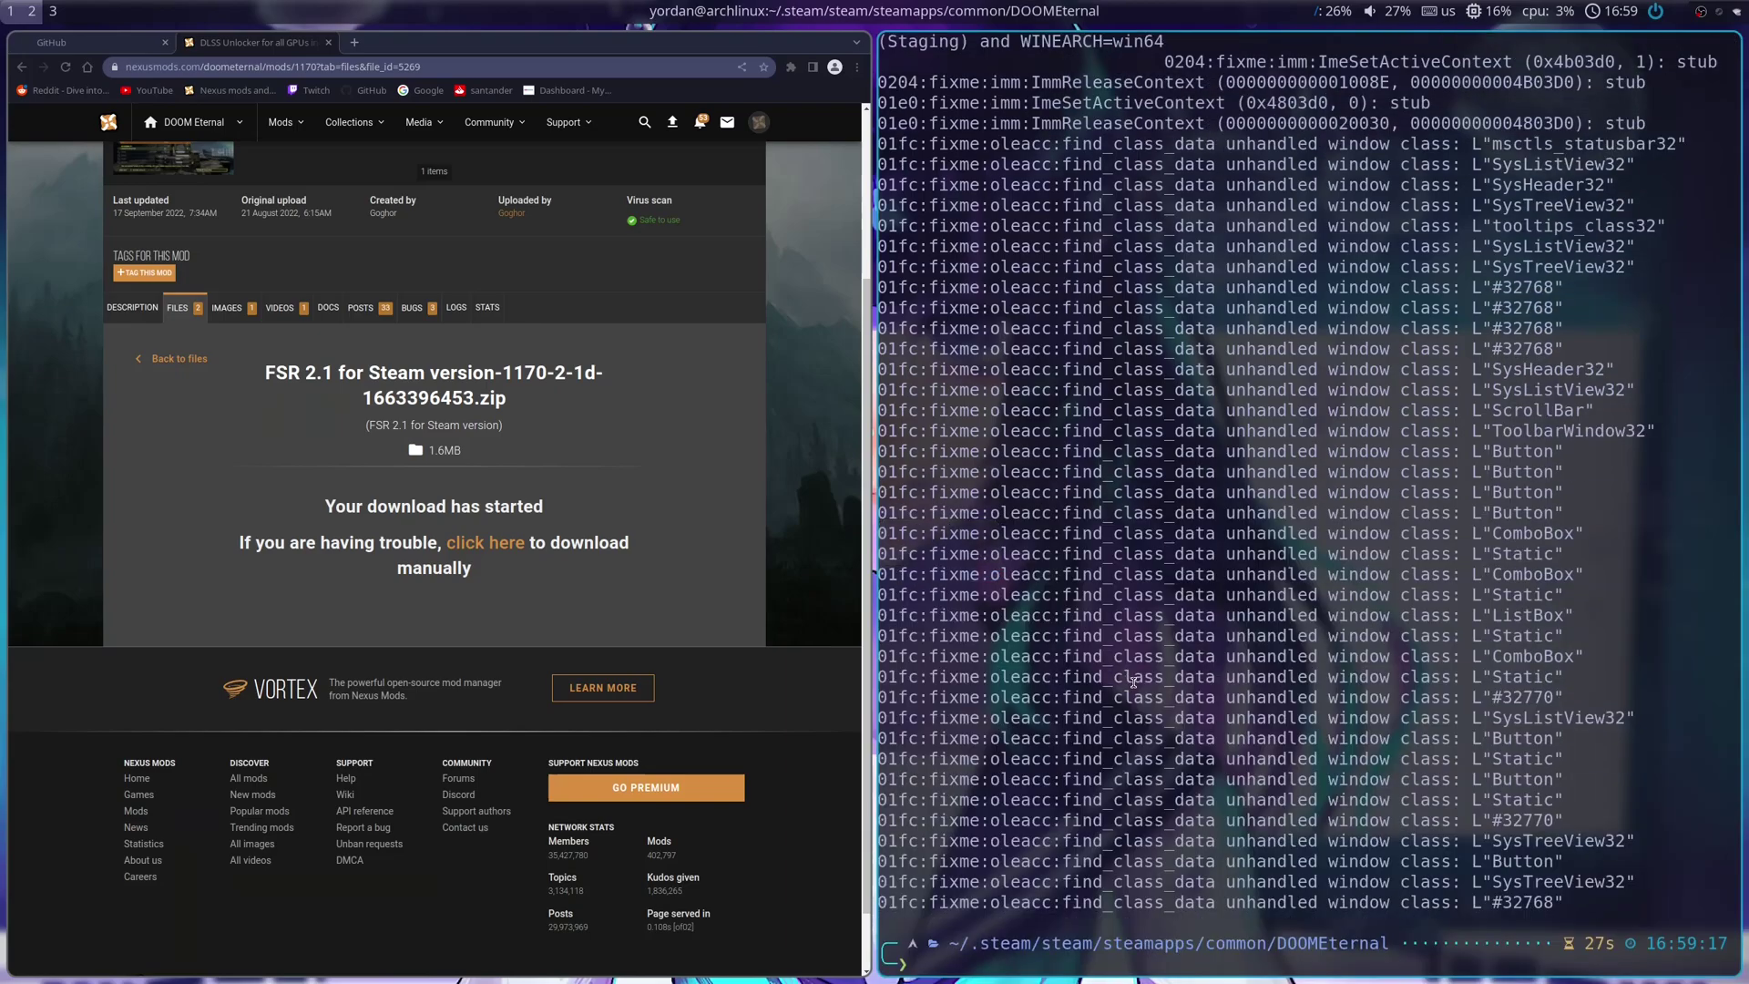
text(exit)
key(Return)
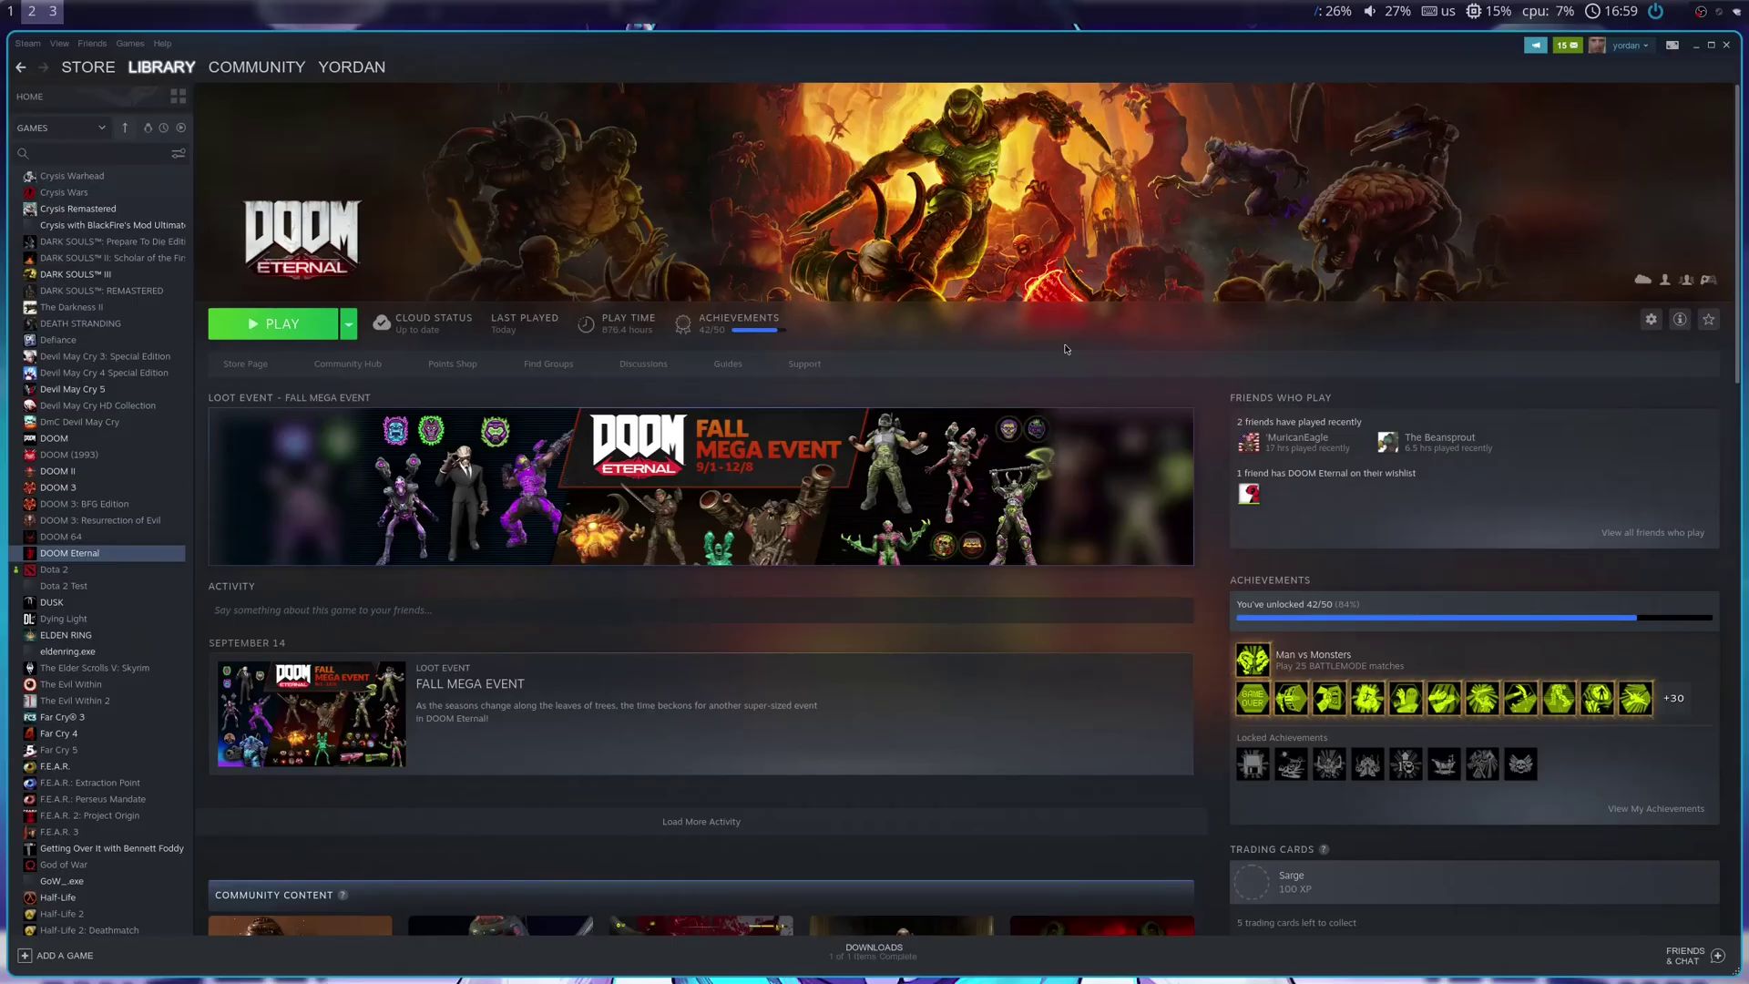
- Switch to Steam, examine the WINEDLLOVERRIDES entry in DOOM Eternal's launch options, and close the game's properties
click(1651, 318)
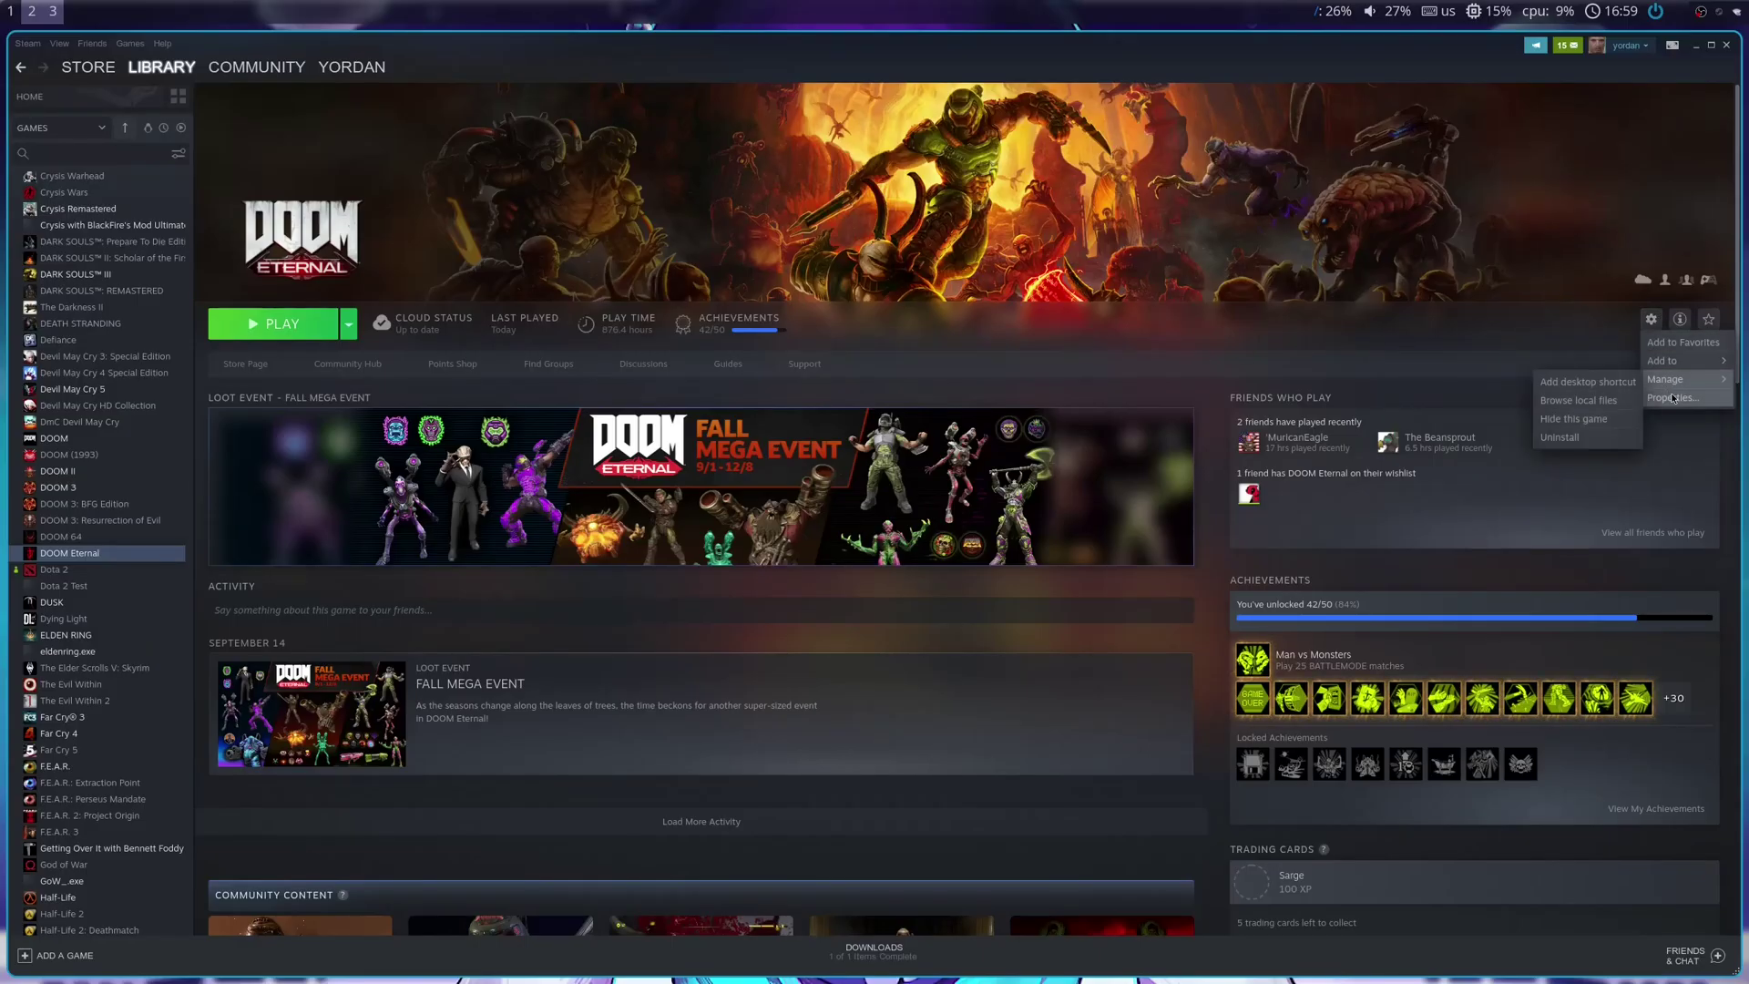
click(1664, 398)
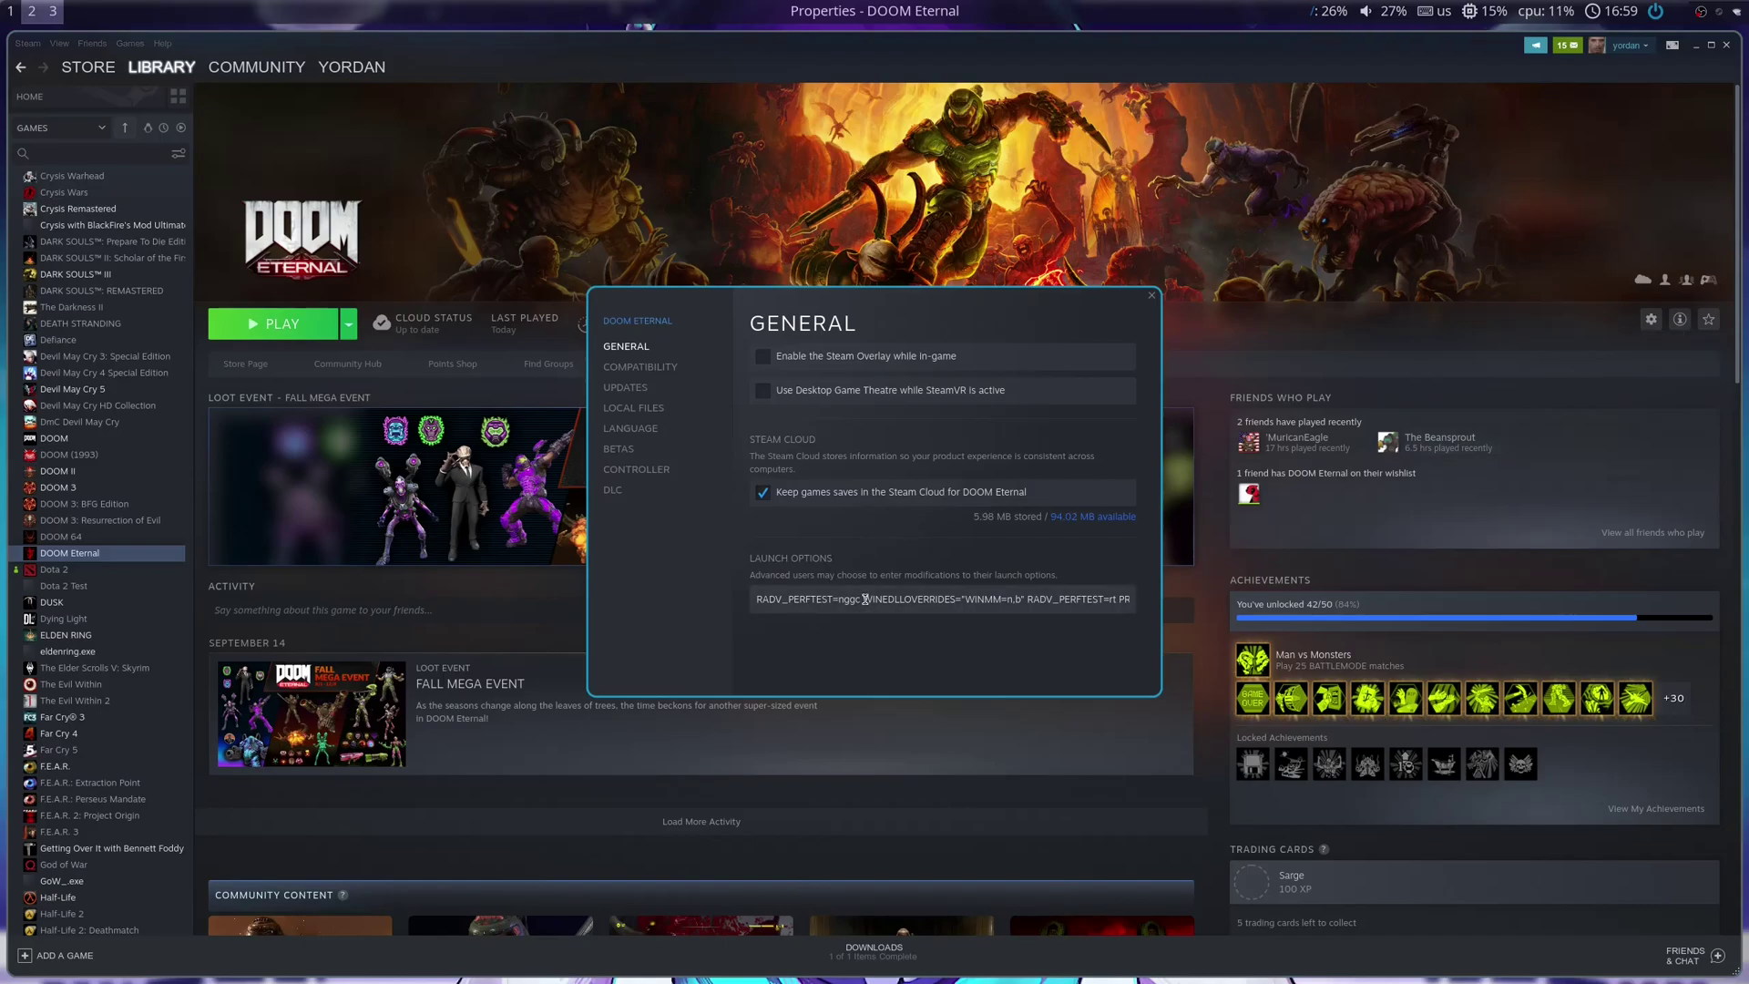
drag(865, 599, 1028, 600)
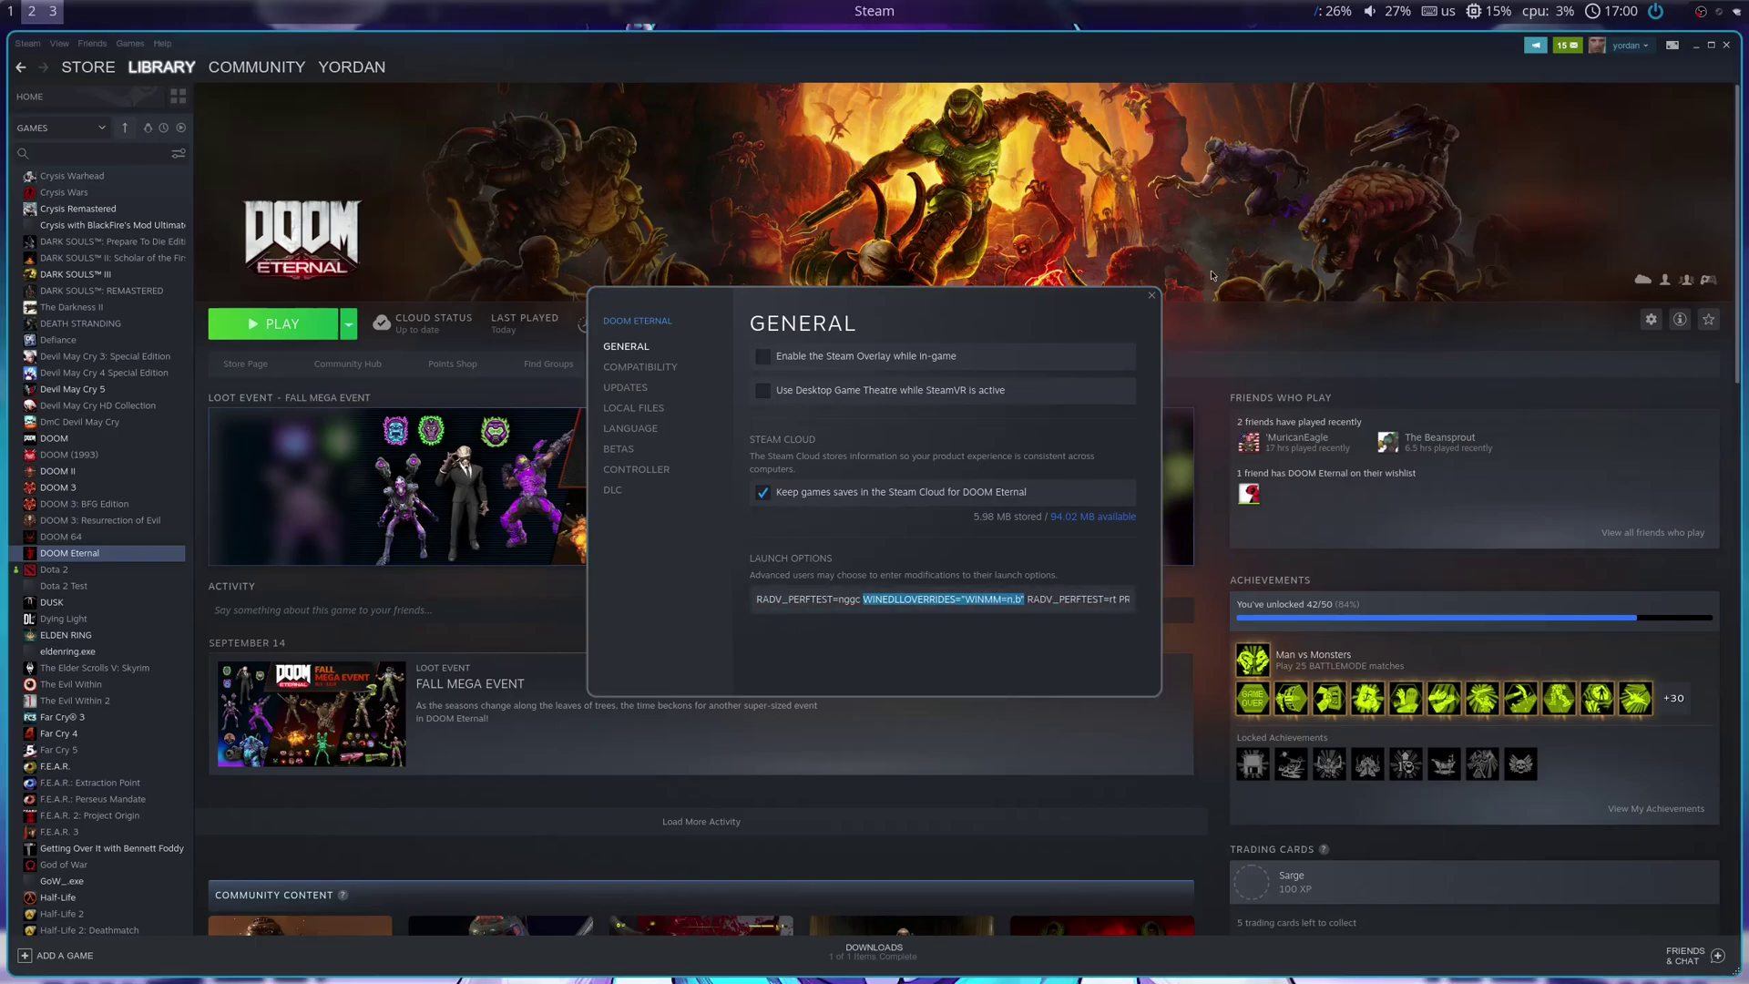
click(1153, 297)
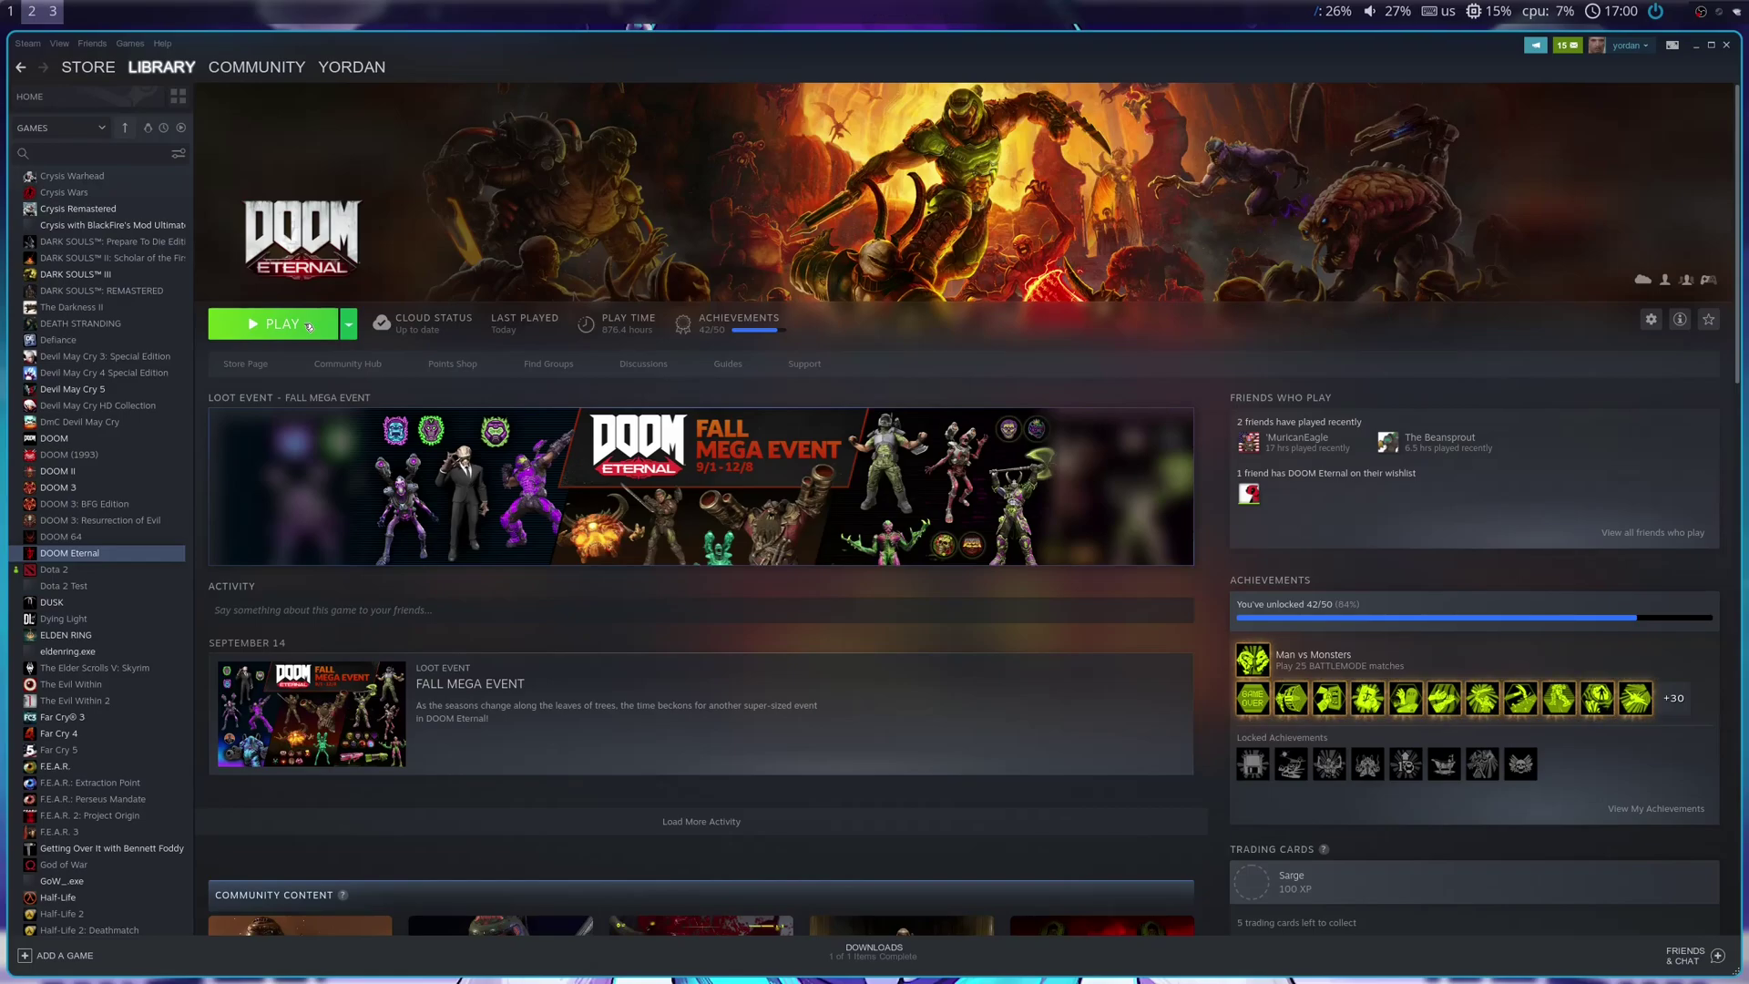
- Launch DOOM Eternal and open the in-game video settings from the paused level
click(309, 325)
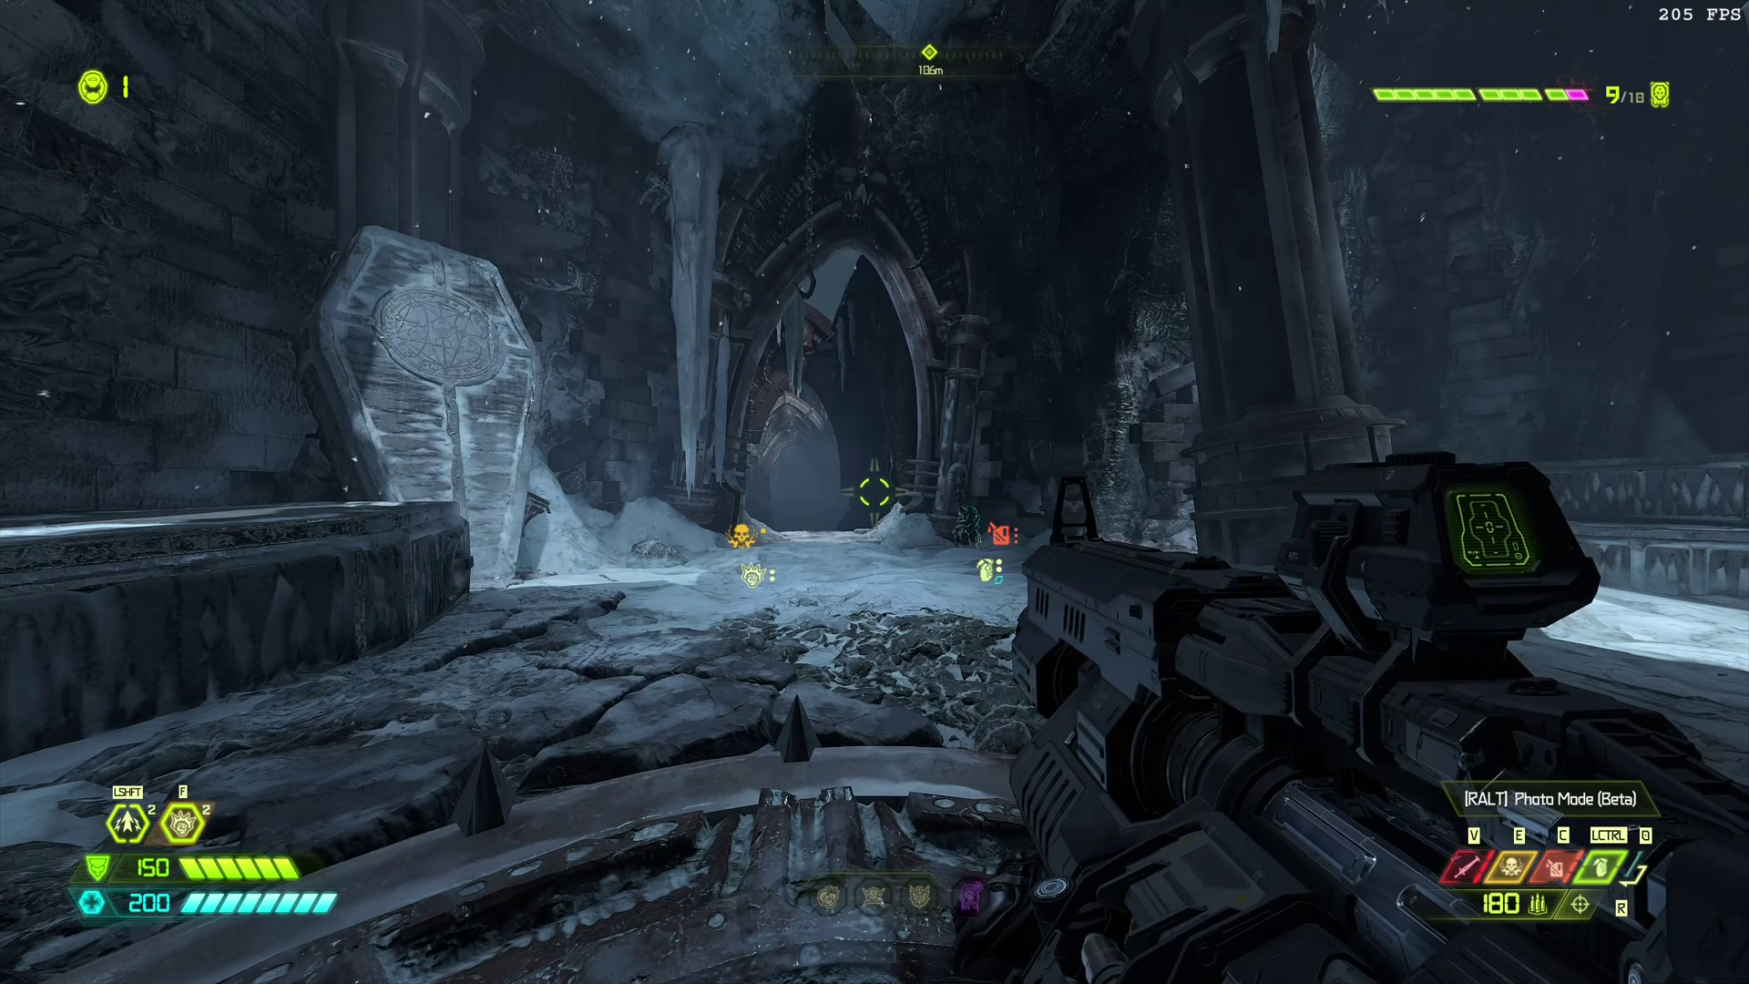
key(Escape)
click(328, 314)
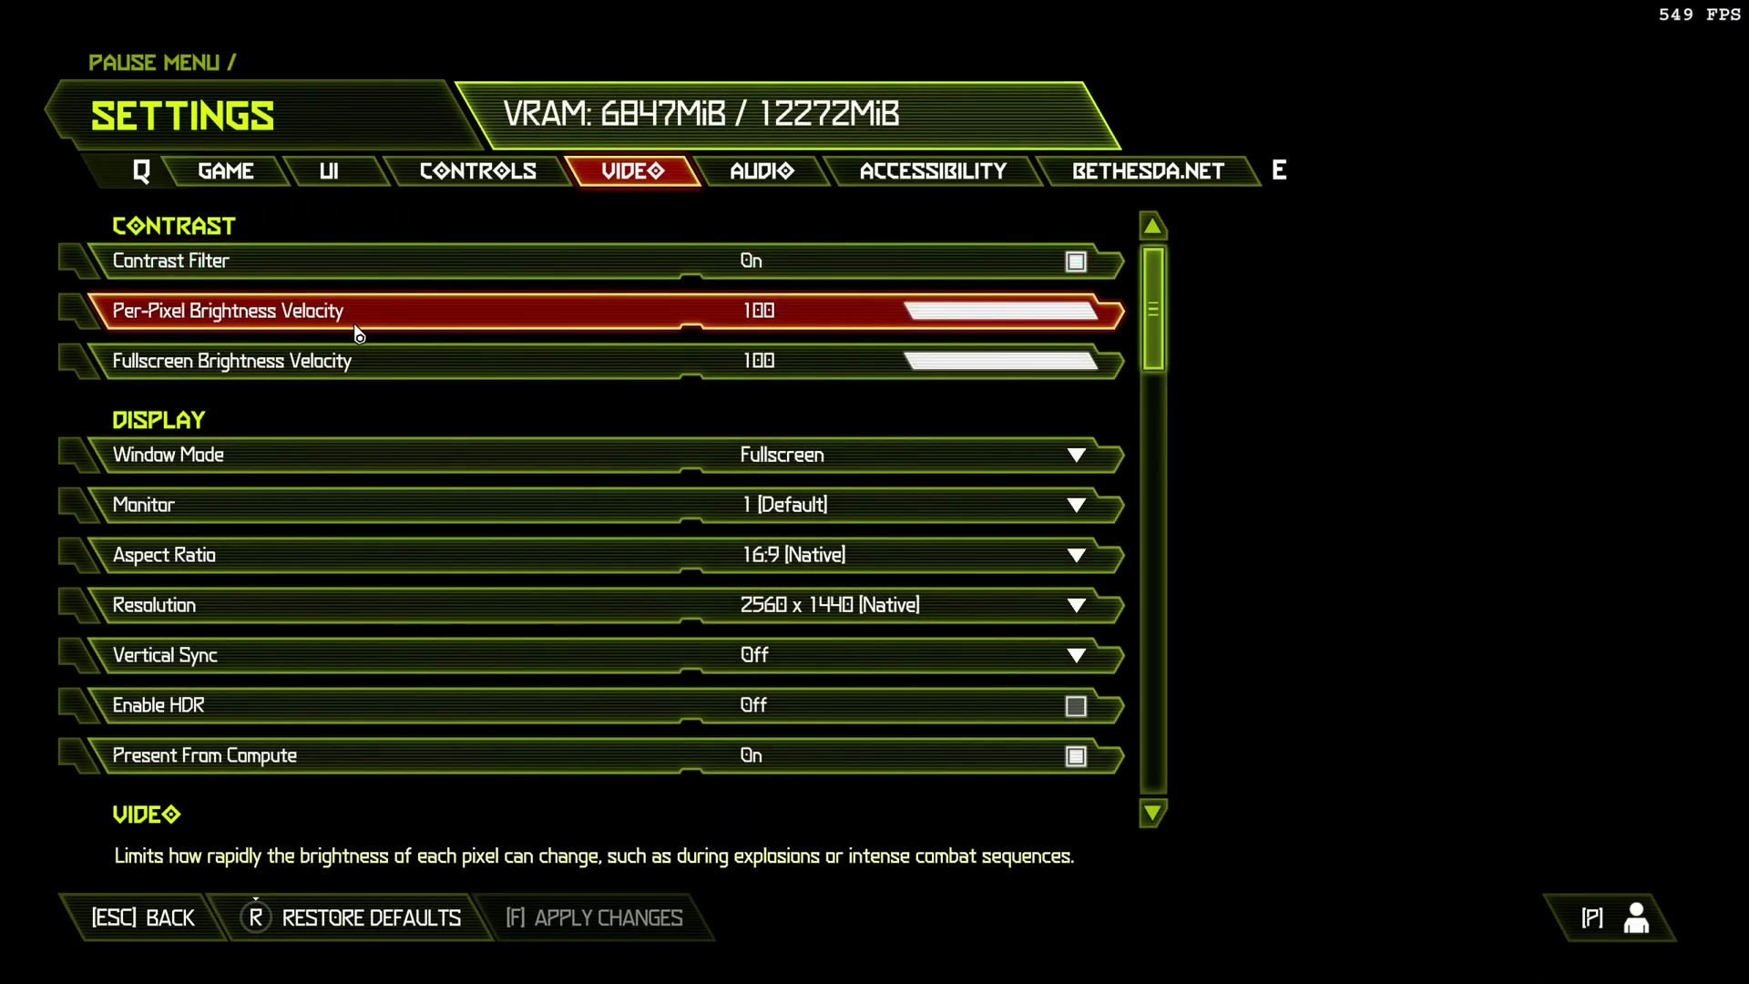
- Set DLSS to Quality in the video settings, apply the change, and return to the level
drag(1153, 325, 1154, 702)
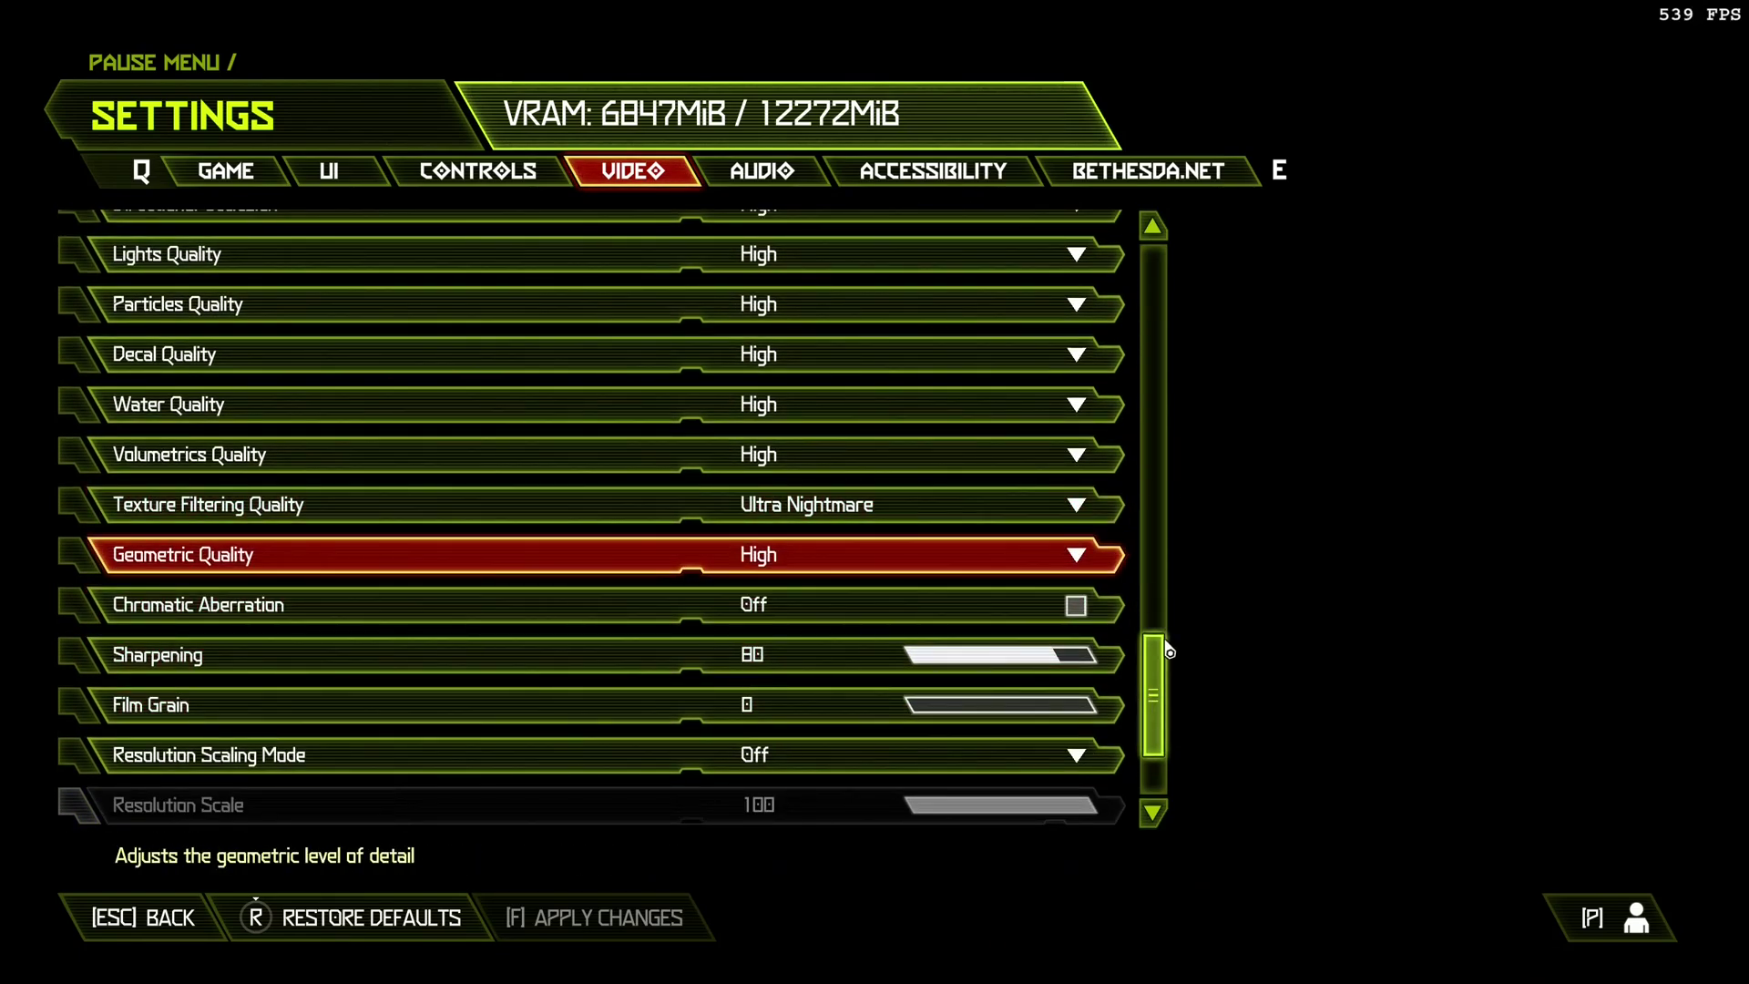
scroll(1153, 684, up, 1)
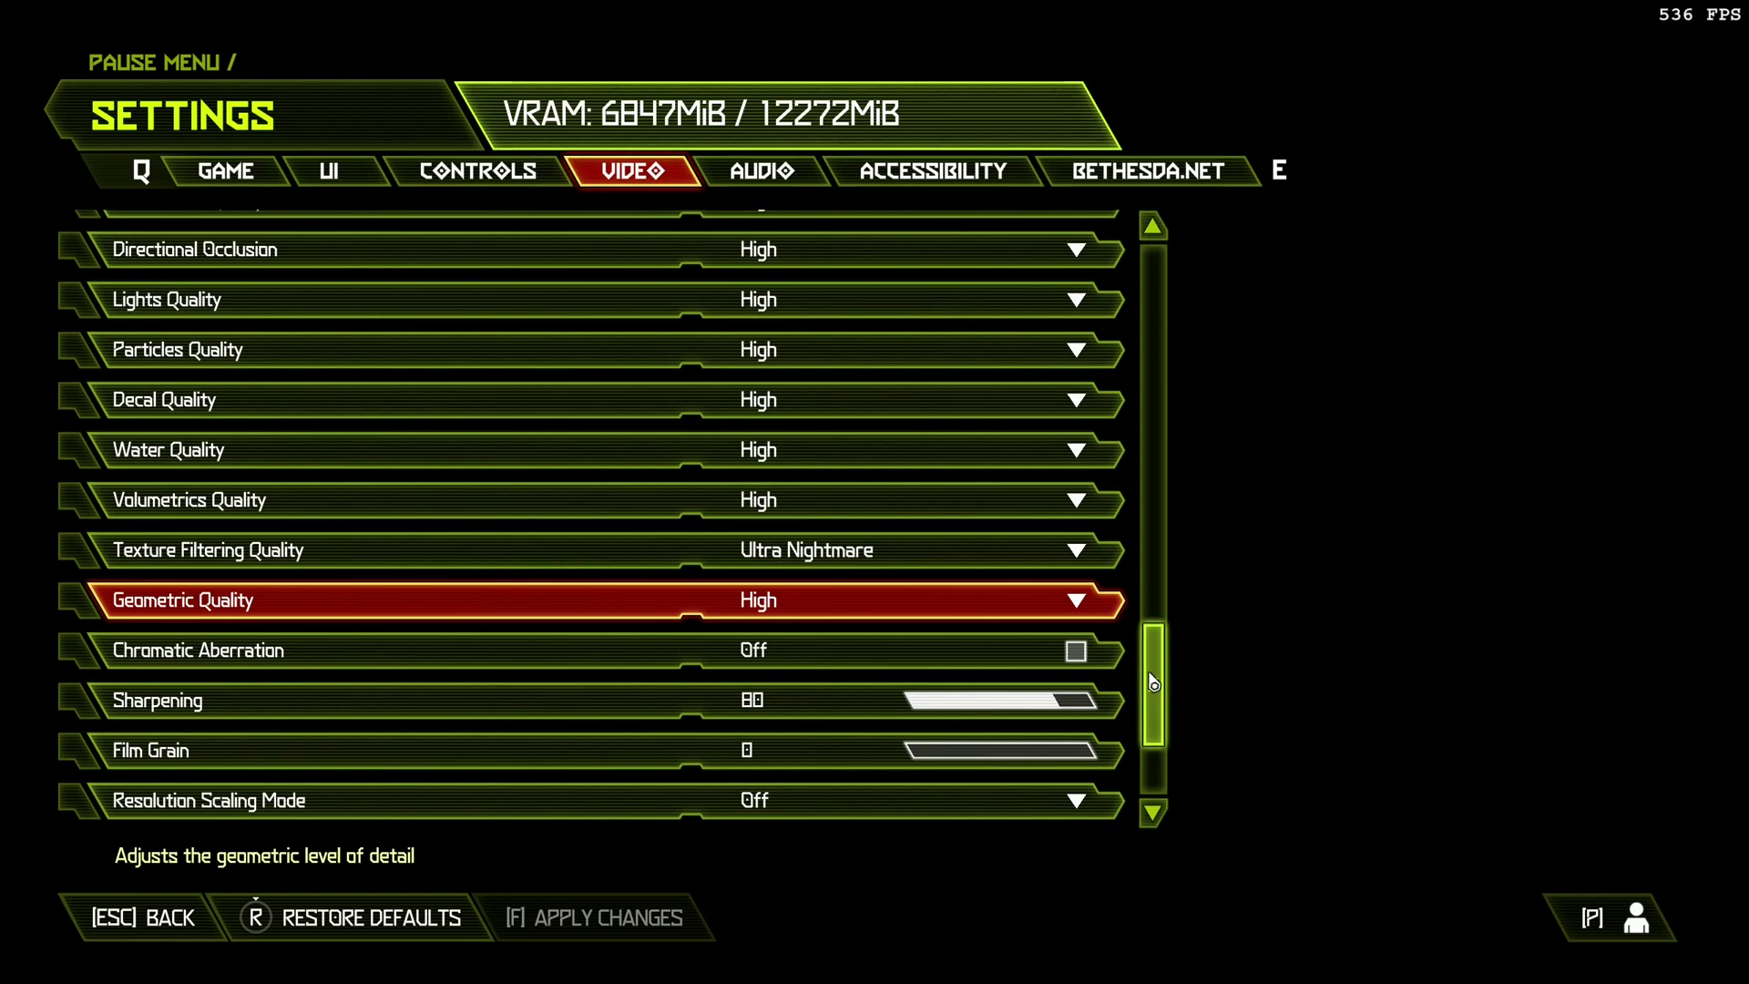
drag(1153, 683, 1116, 456)
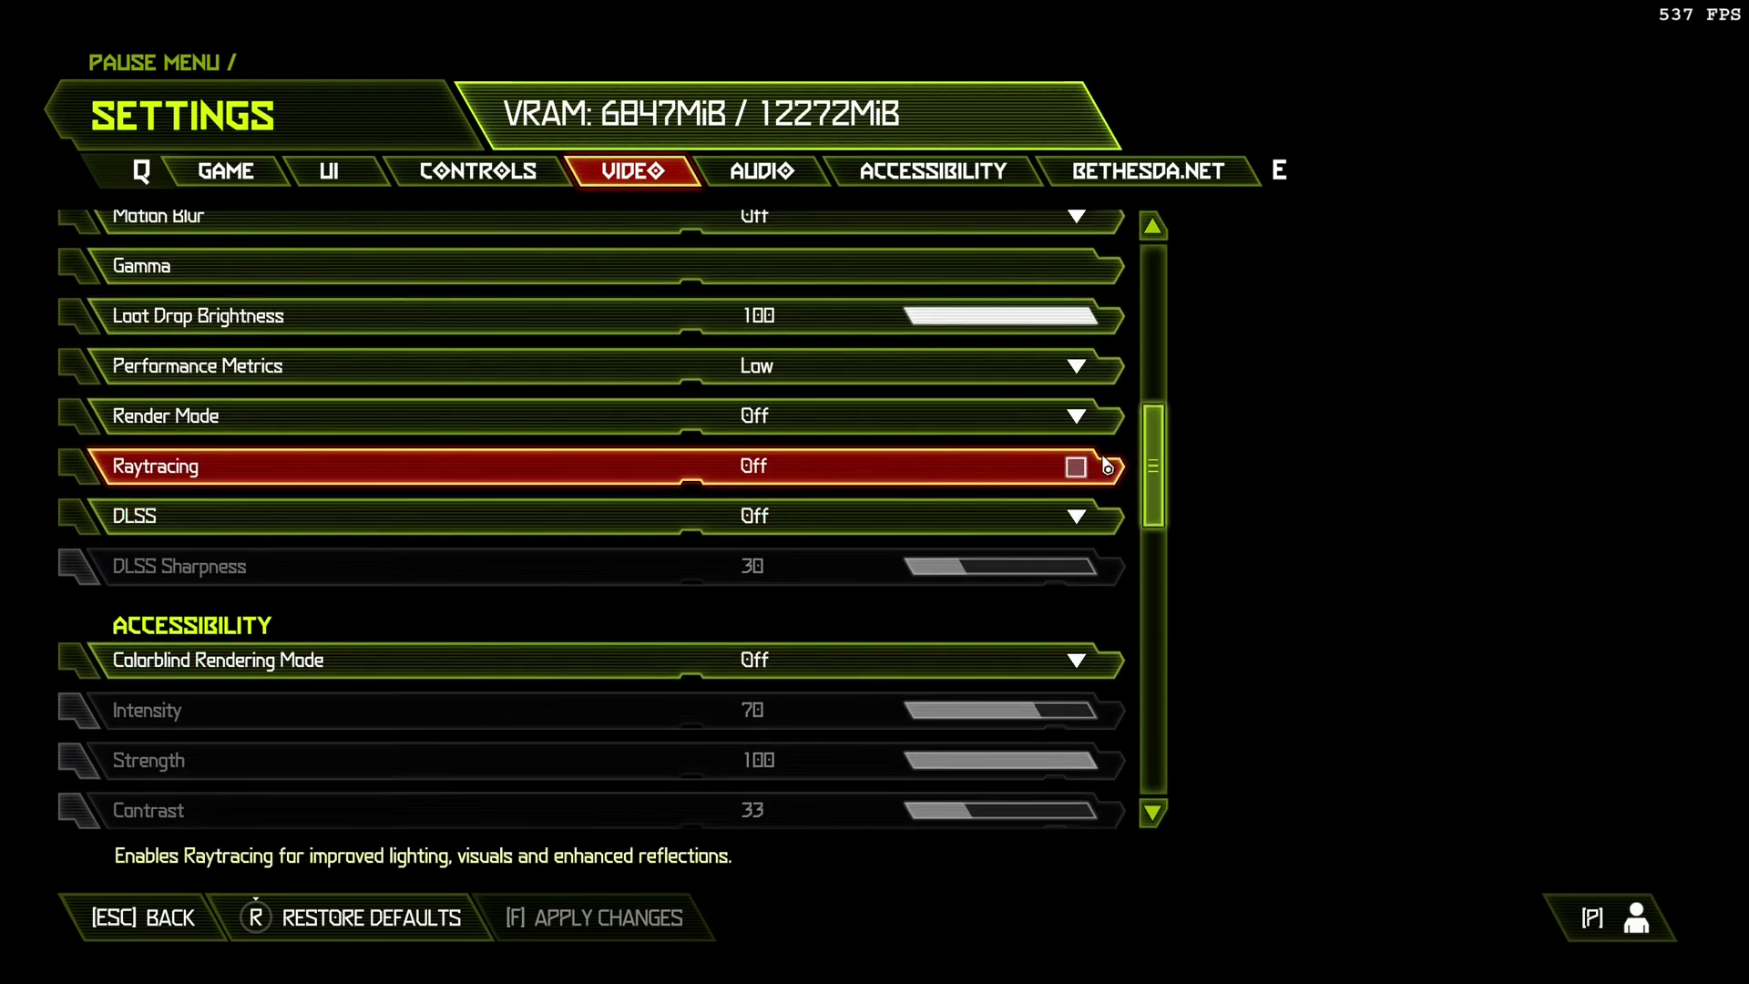
click(882, 517)
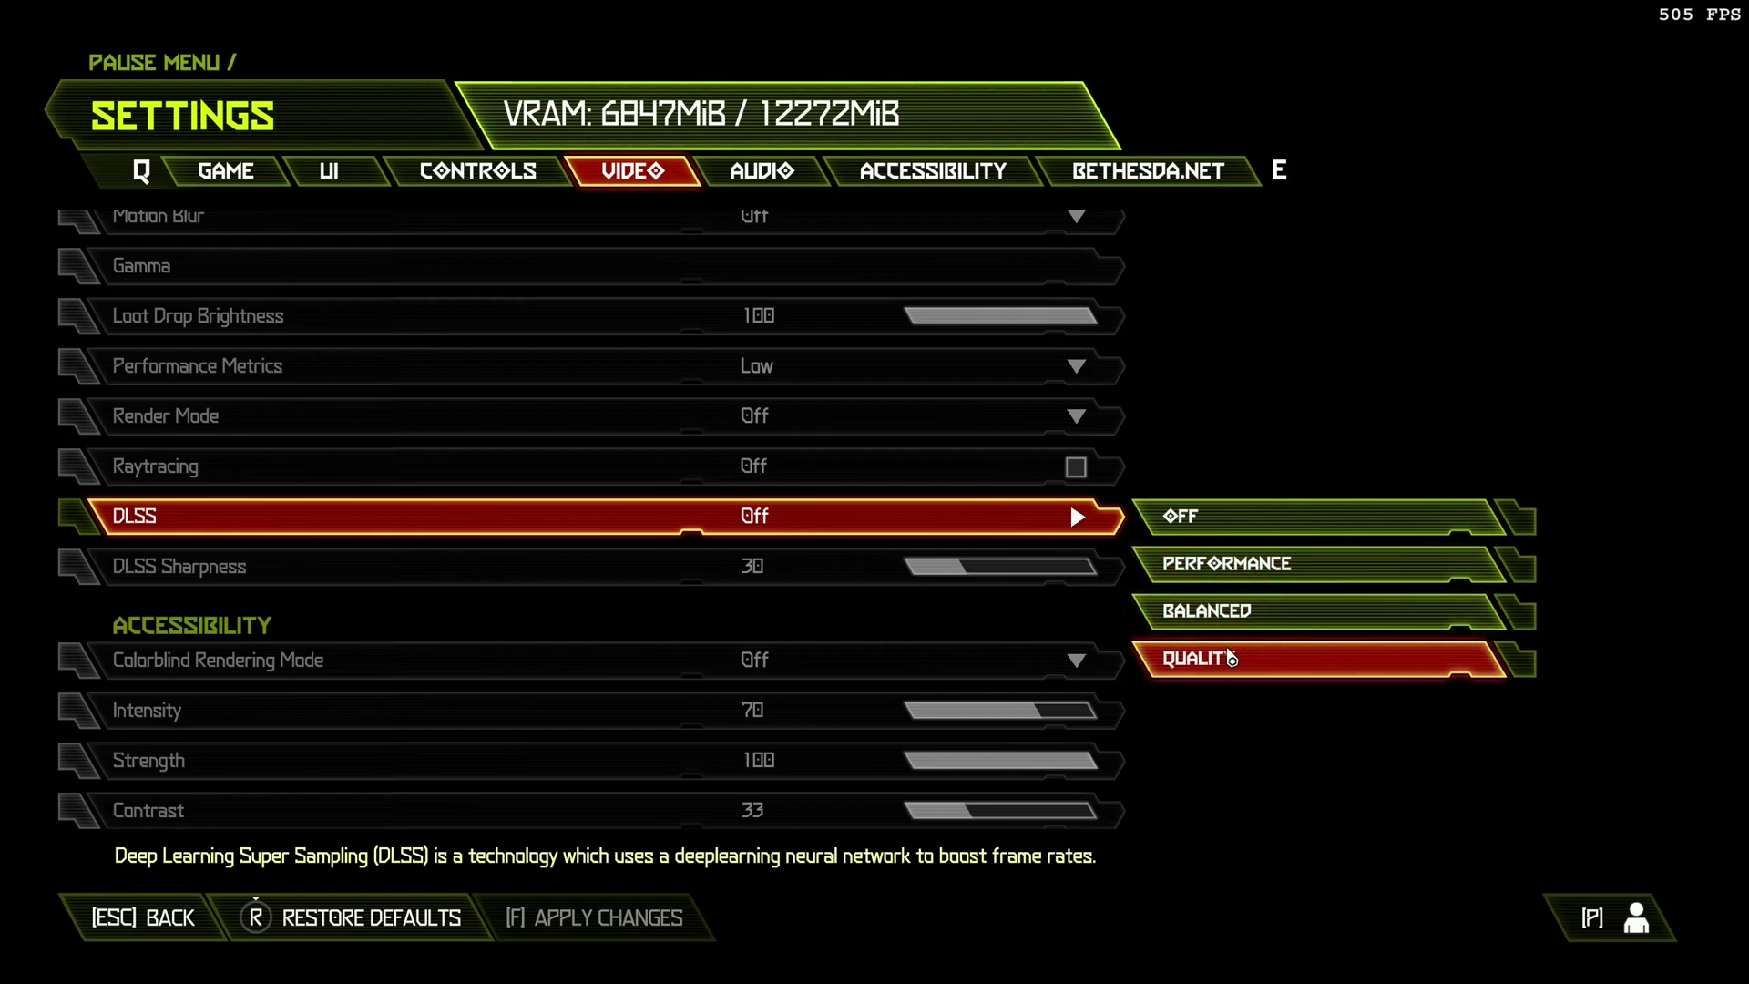
click(1237, 674)
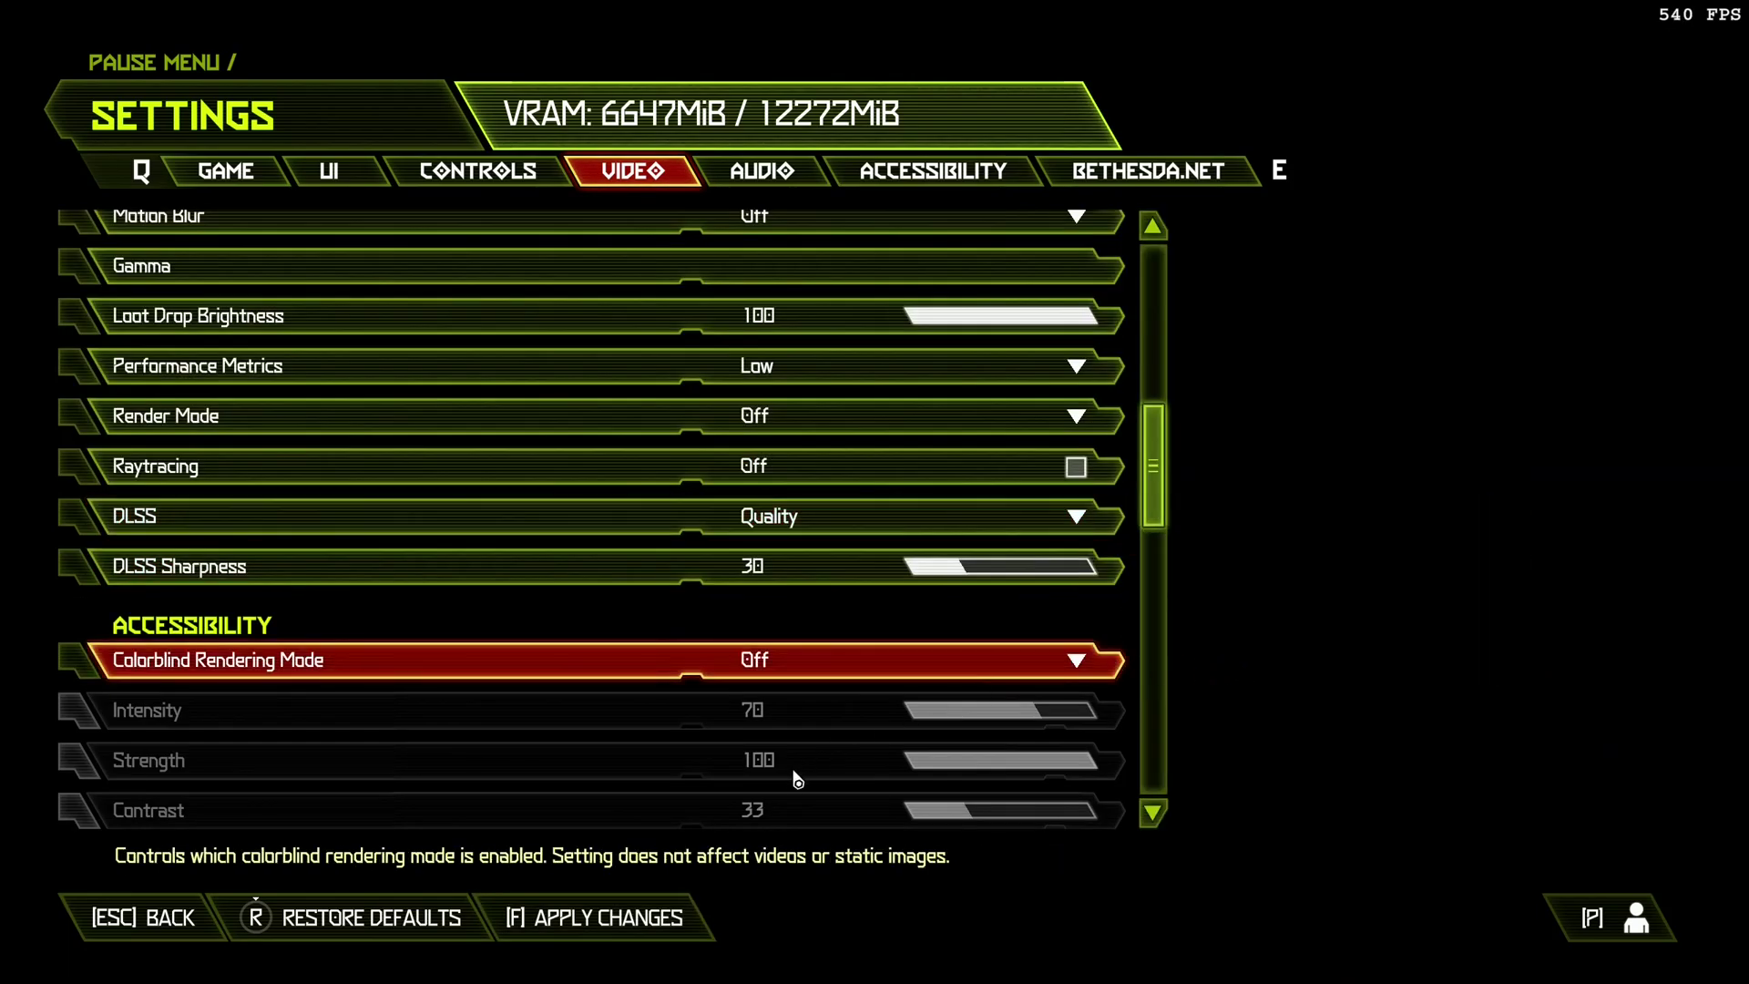
click(645, 918)
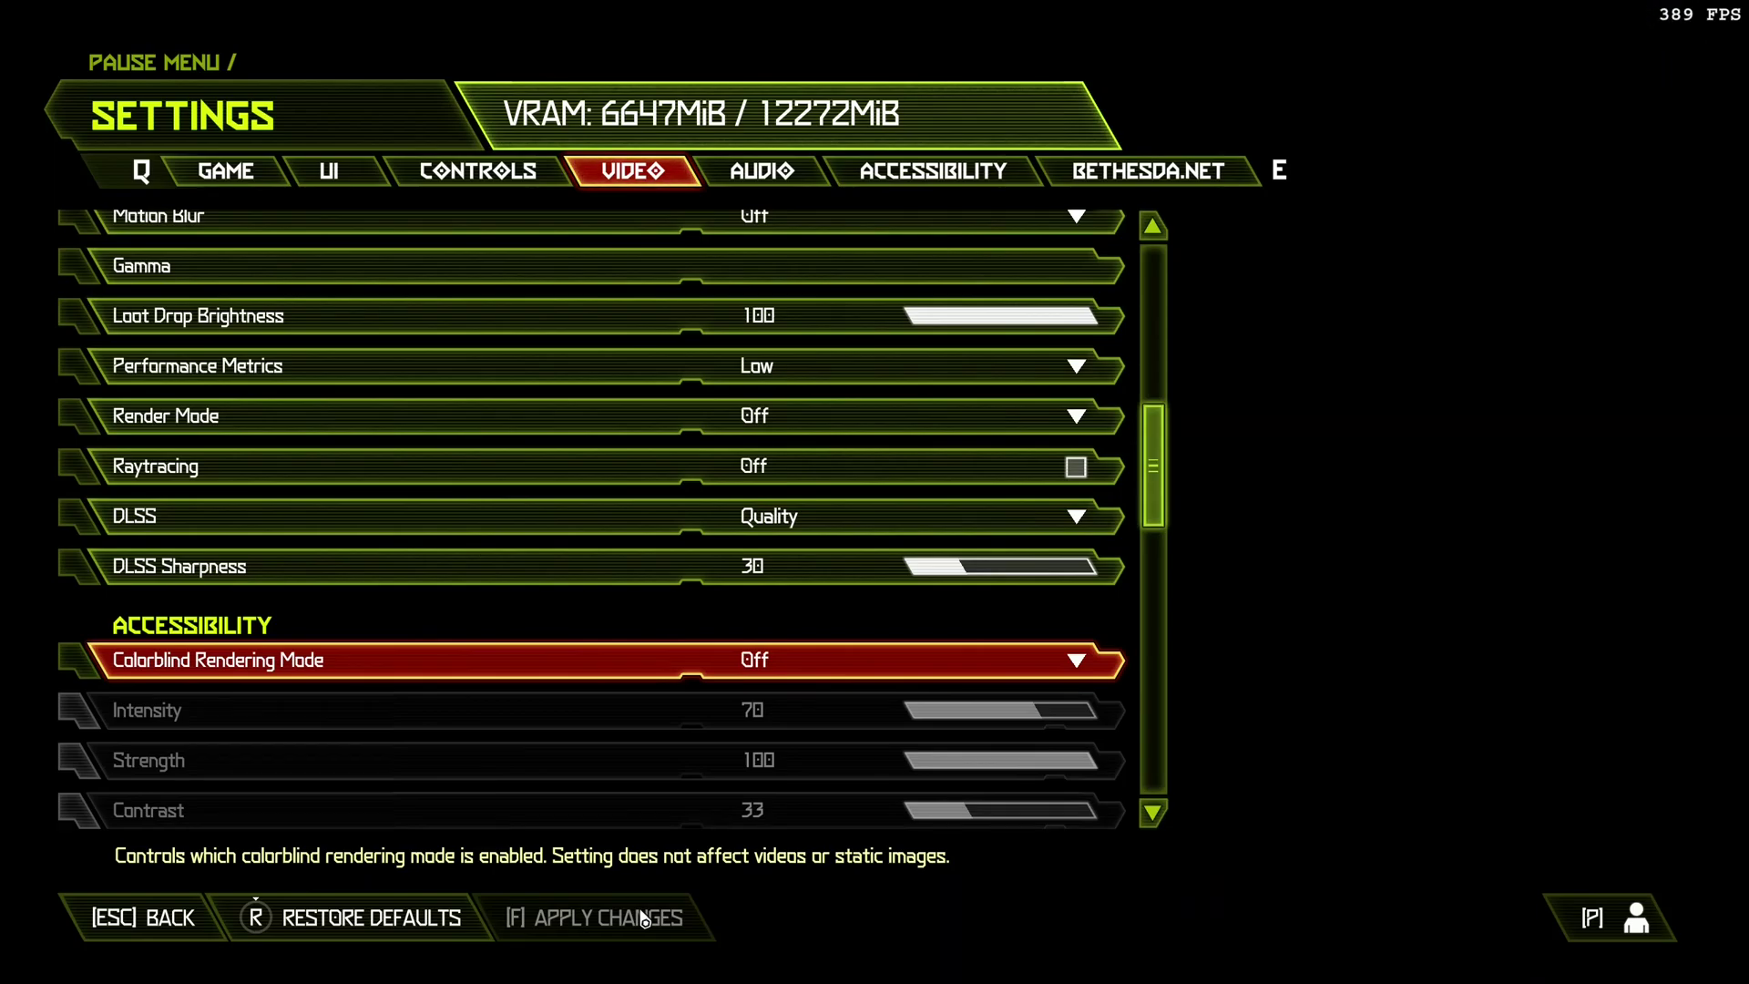
key(Escape)
key(Escape)
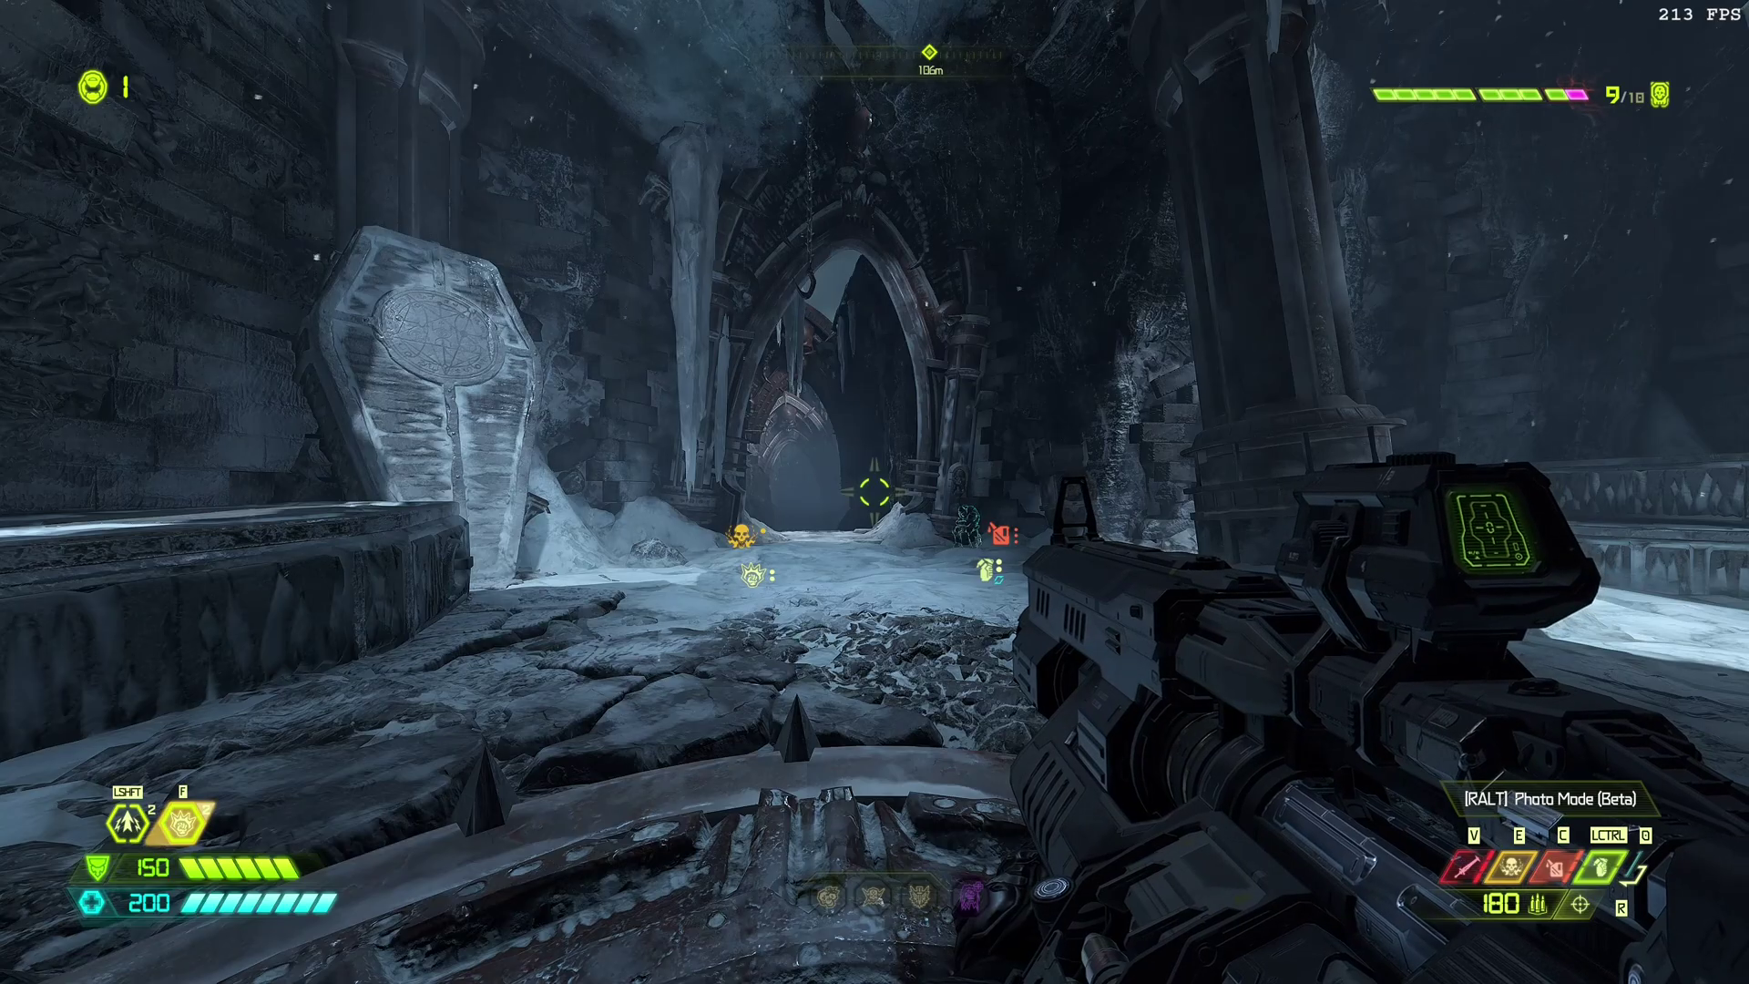
- Reopen the video settings, set DLSS to Off with the change applied, and return to the level
key(Escape)
click(453, 304)
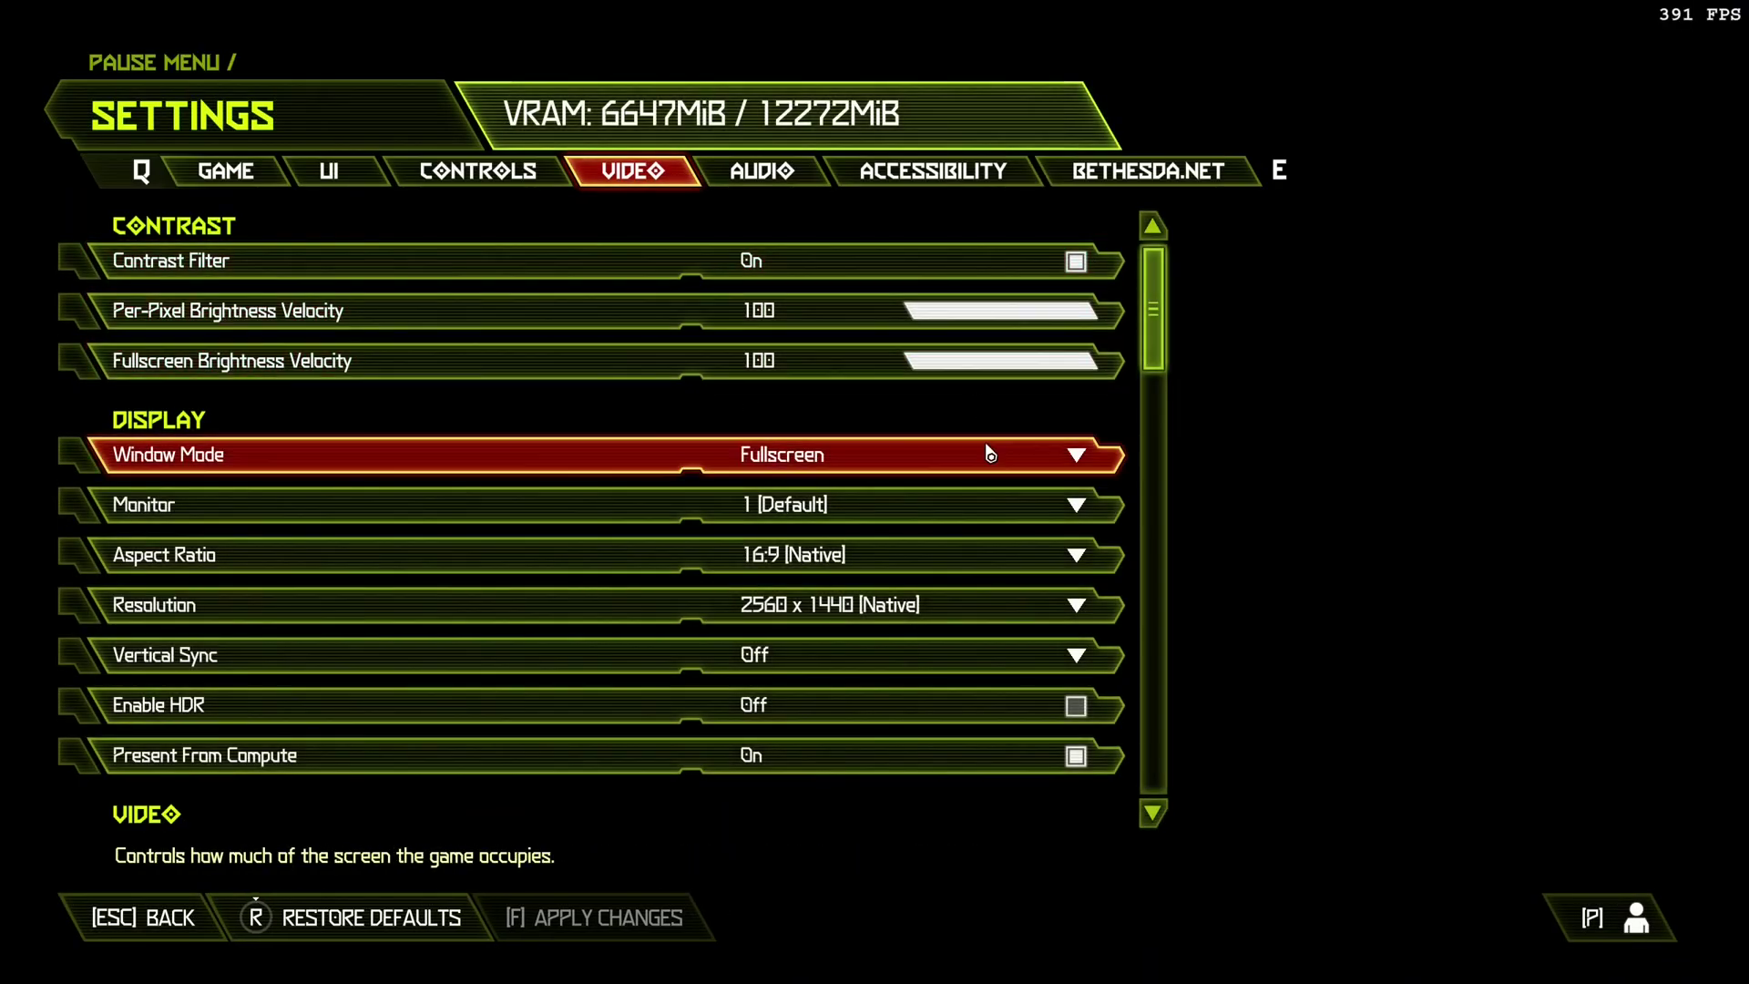
scroll(990, 454, down, 10)
click(1075, 601)
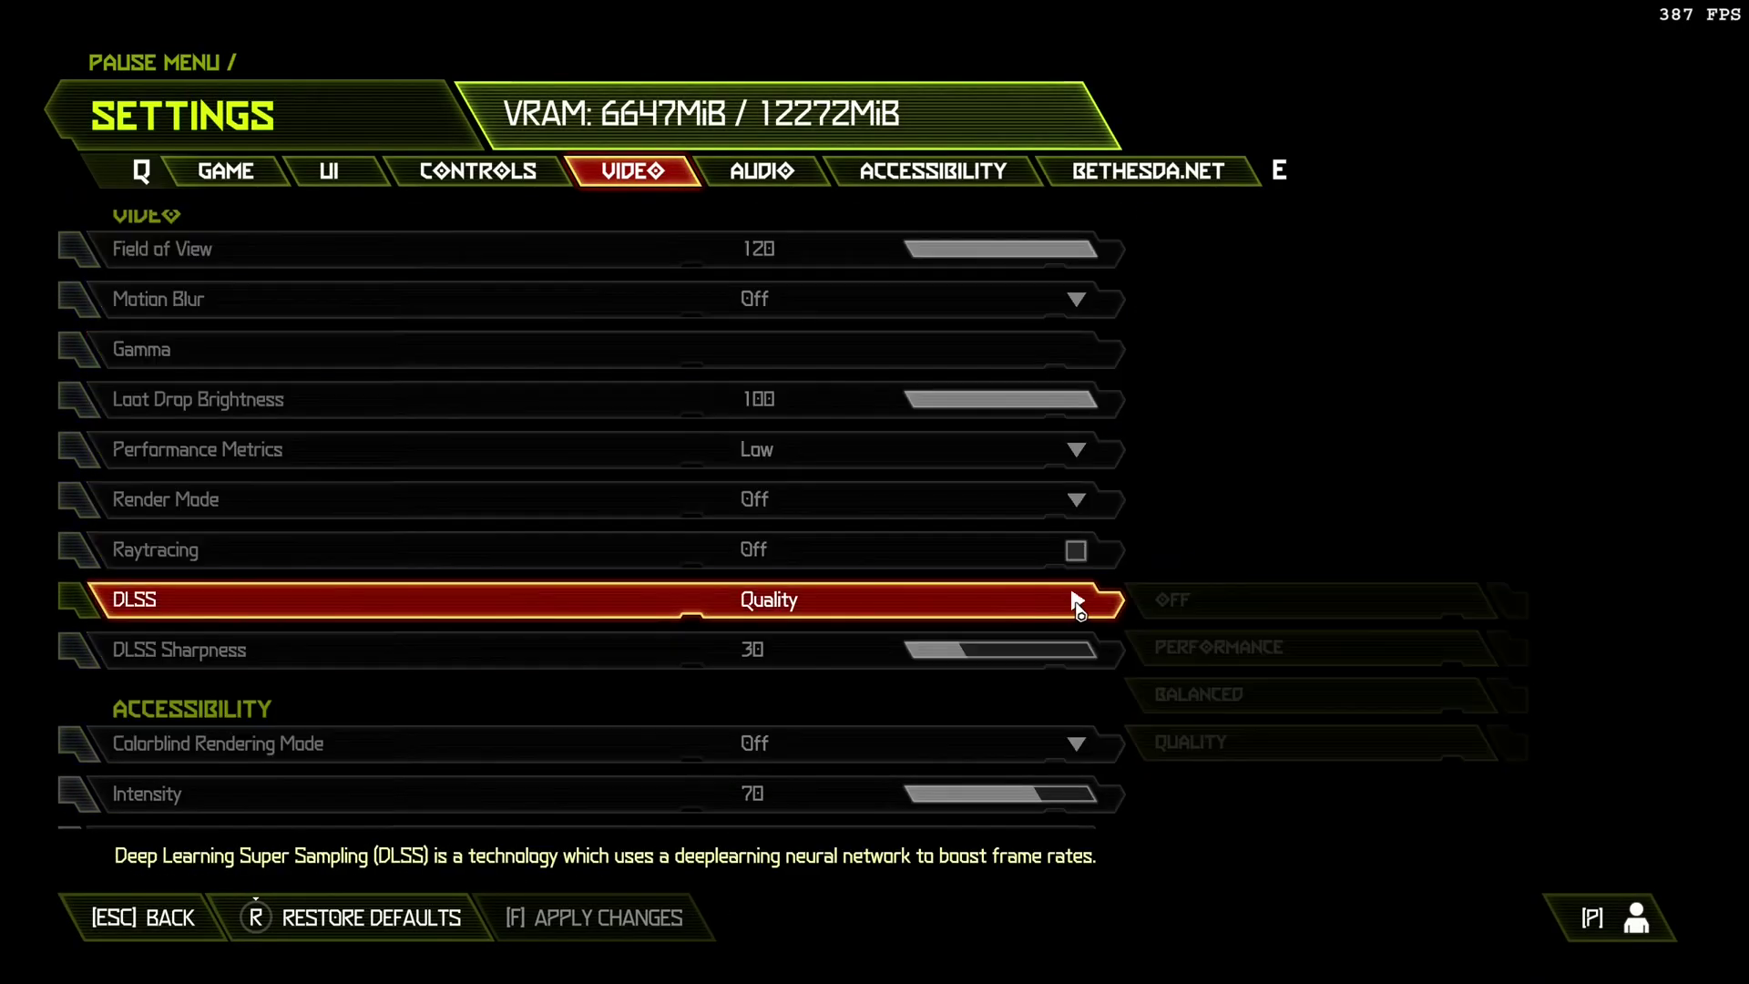
click(1249, 605)
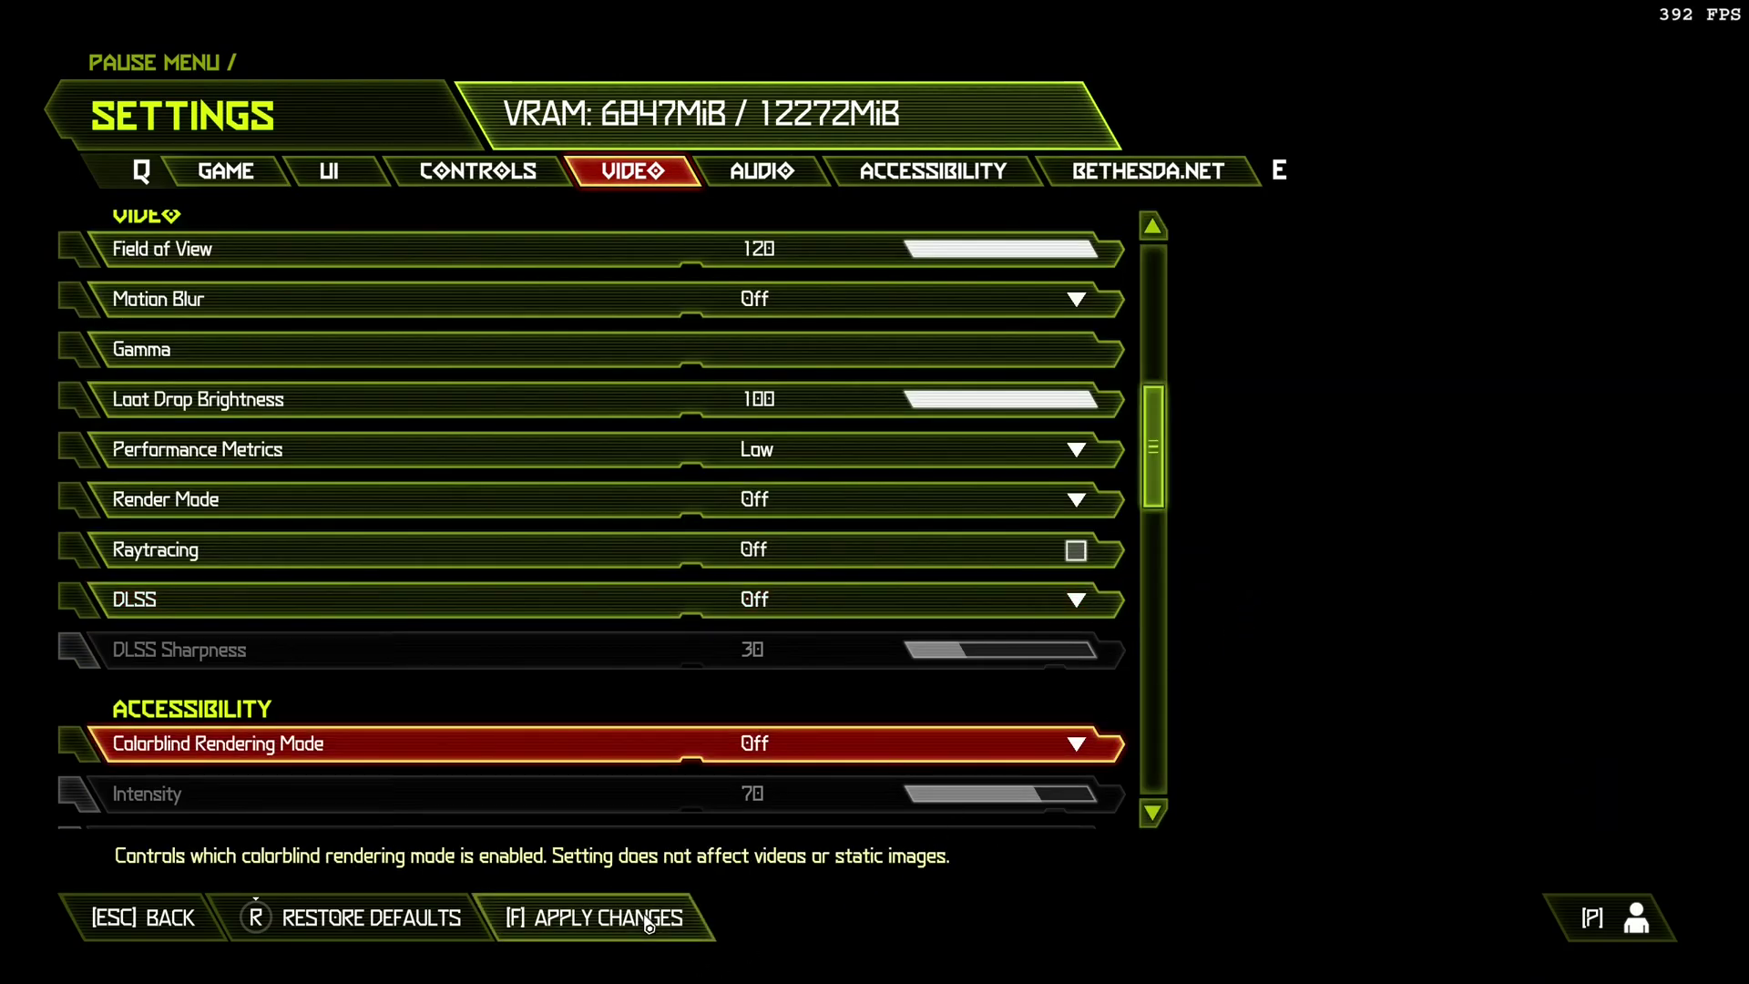
key(Escape)
key(Escape)
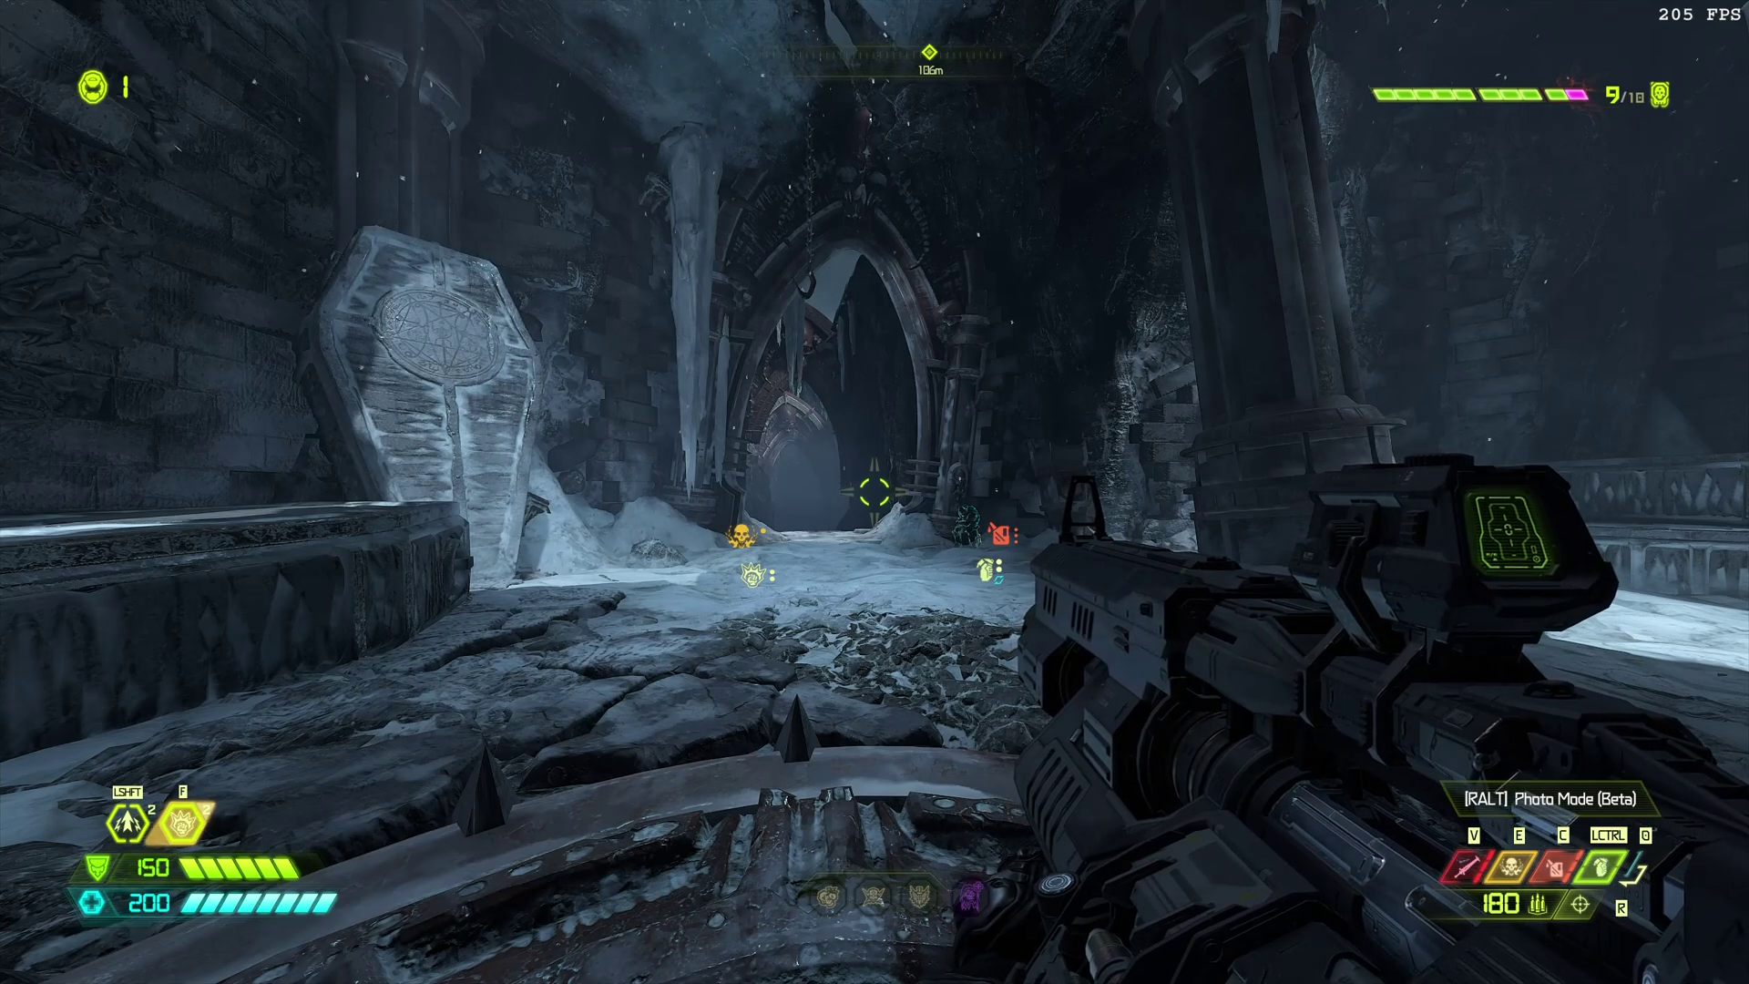
- Reopen the video settings, set DLSS to Balanced with the change applied, and return to the level
key(Escape)
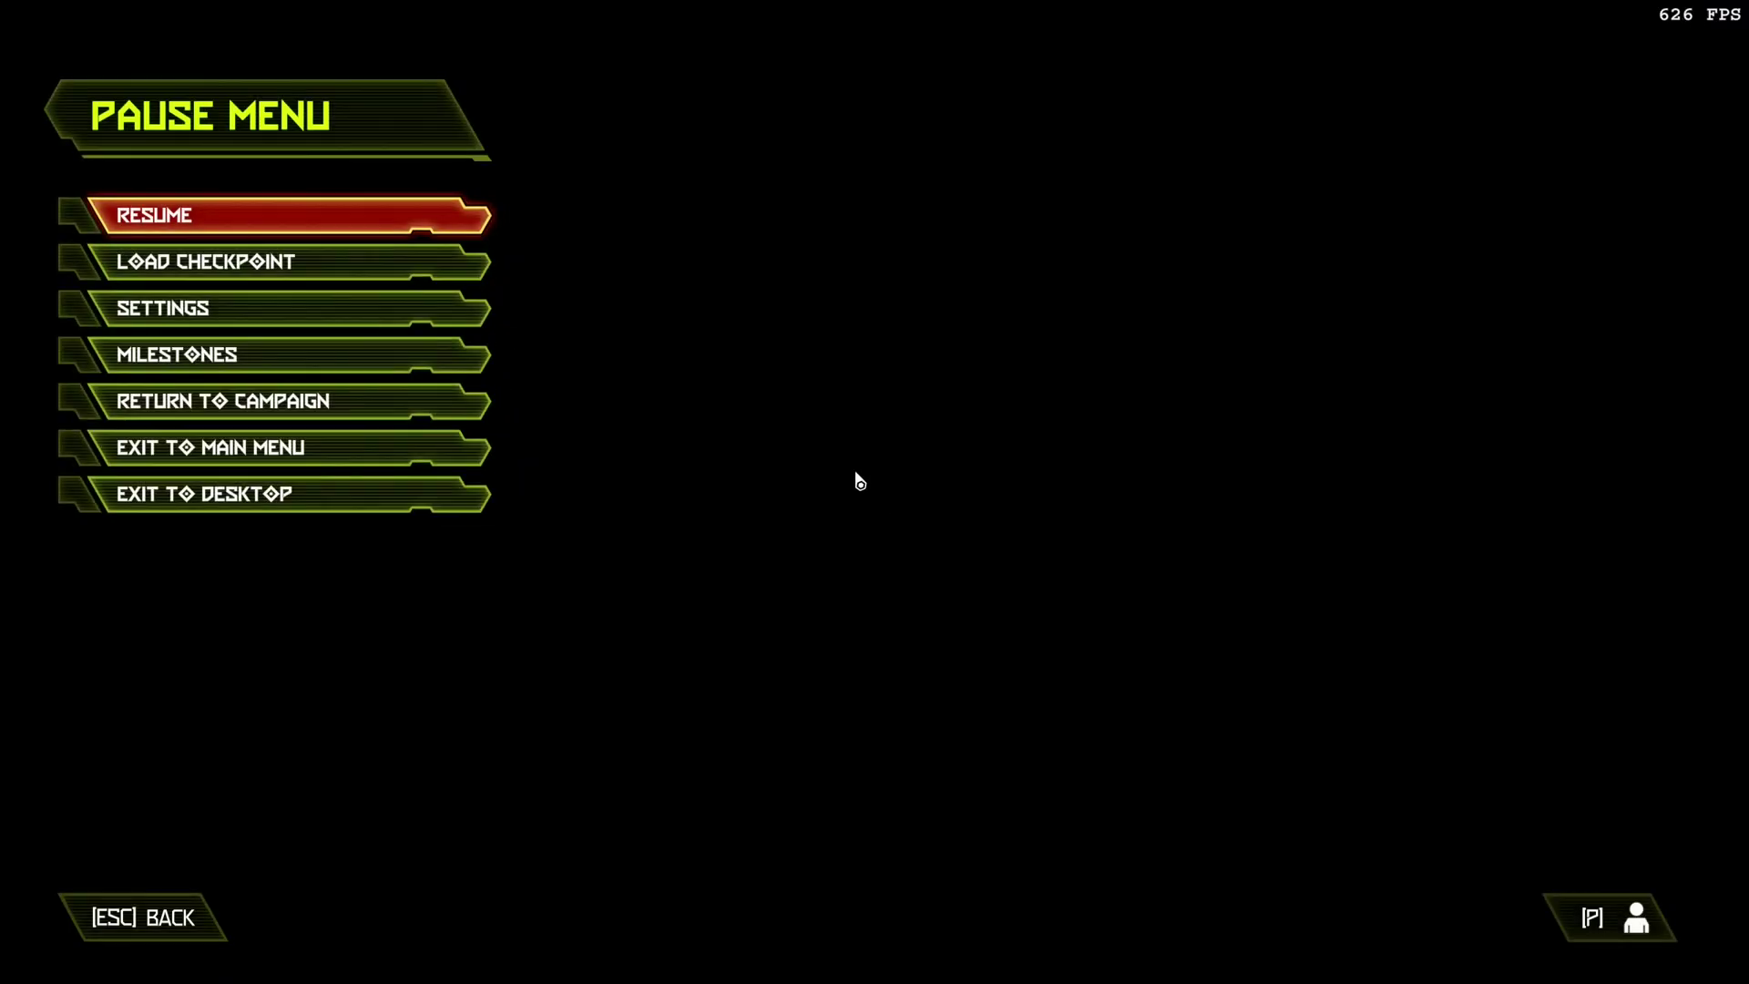
click(391, 310)
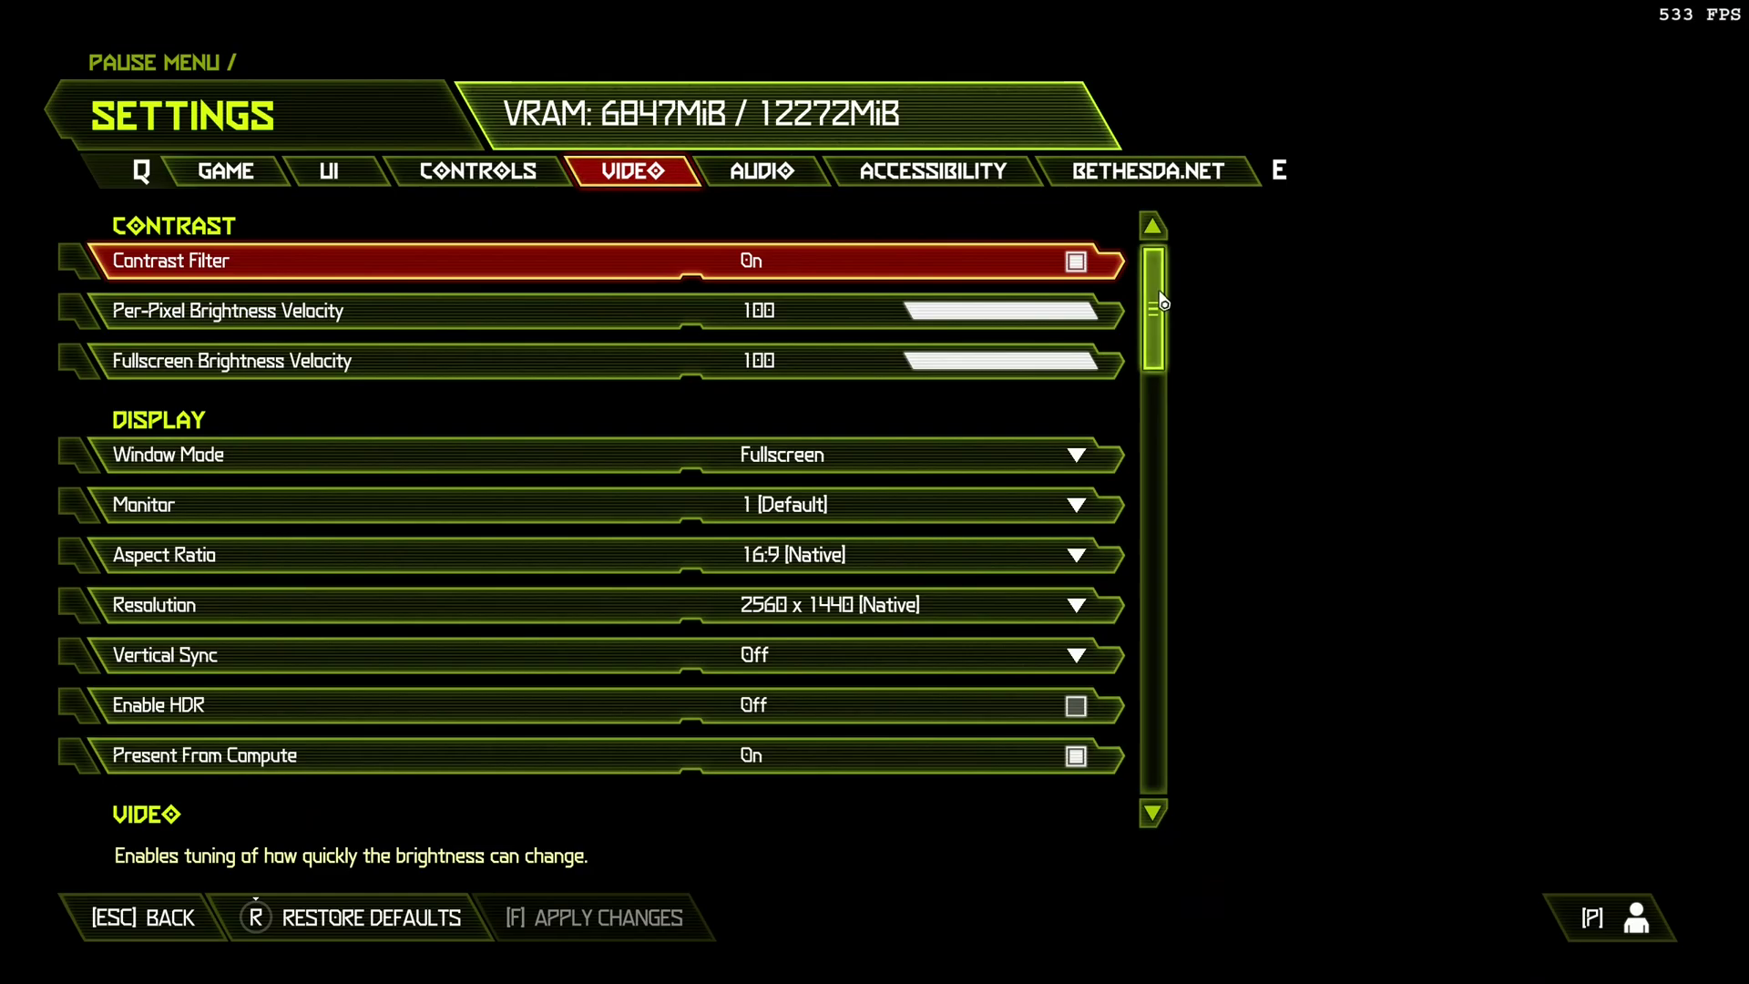
drag(1163, 303, 1160, 391)
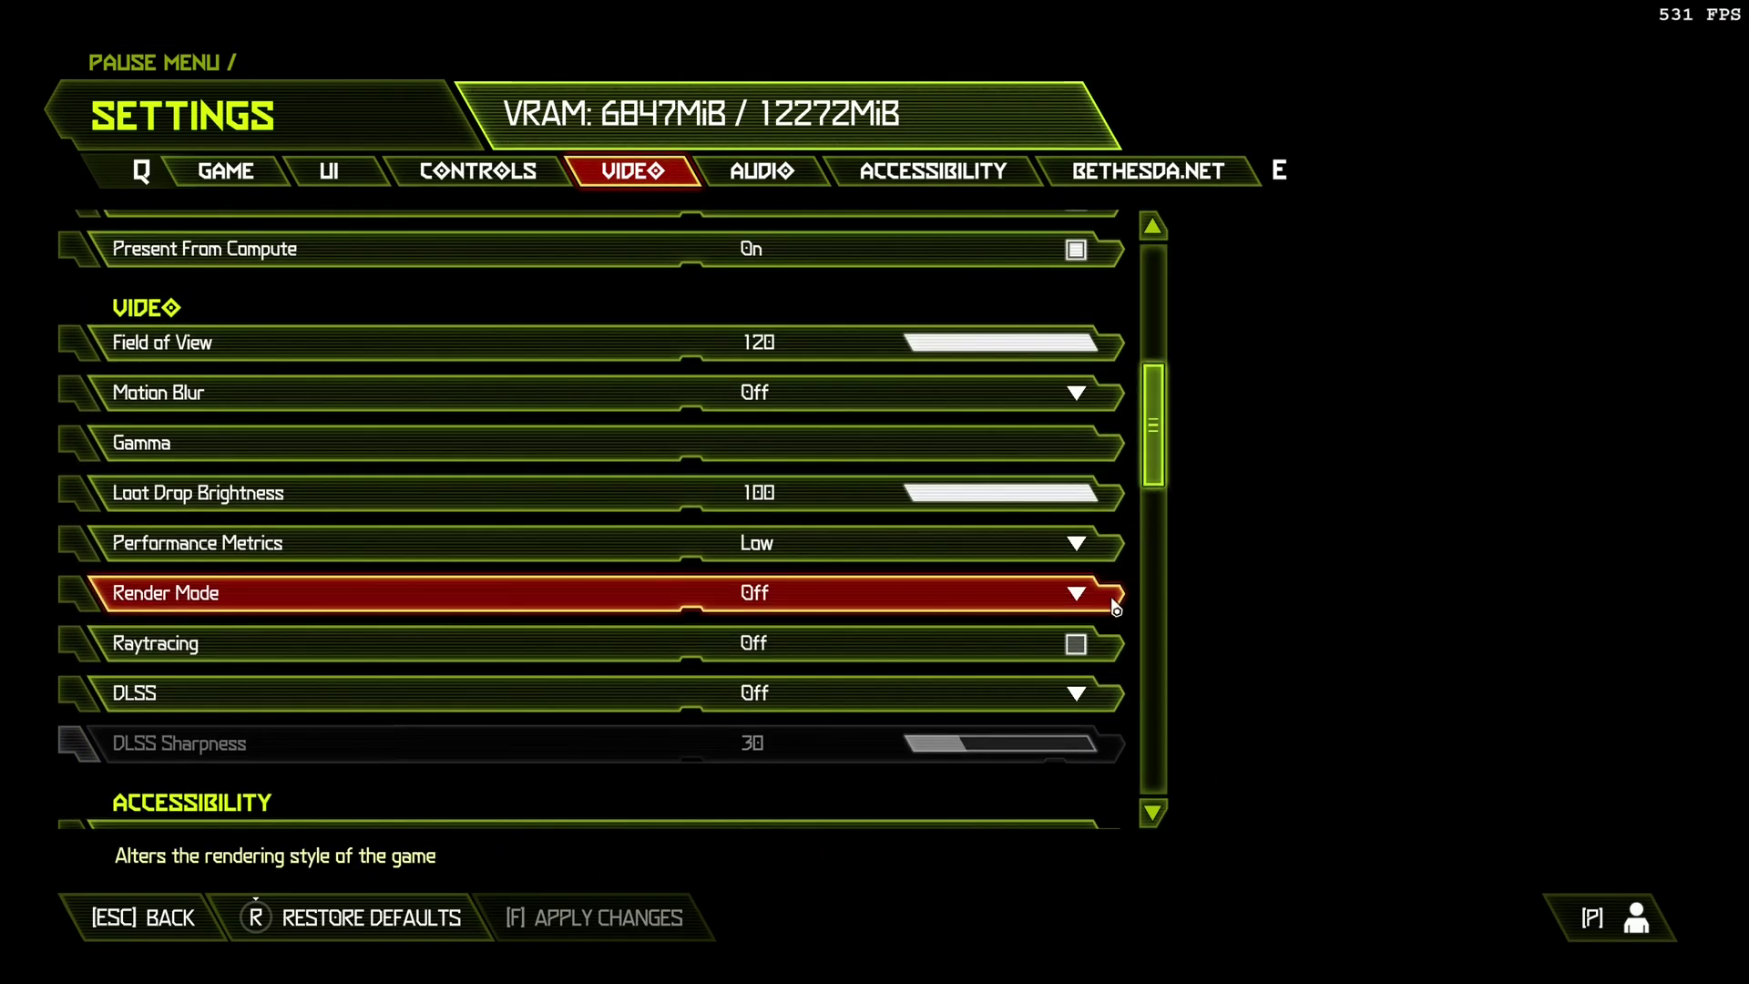
click(1066, 693)
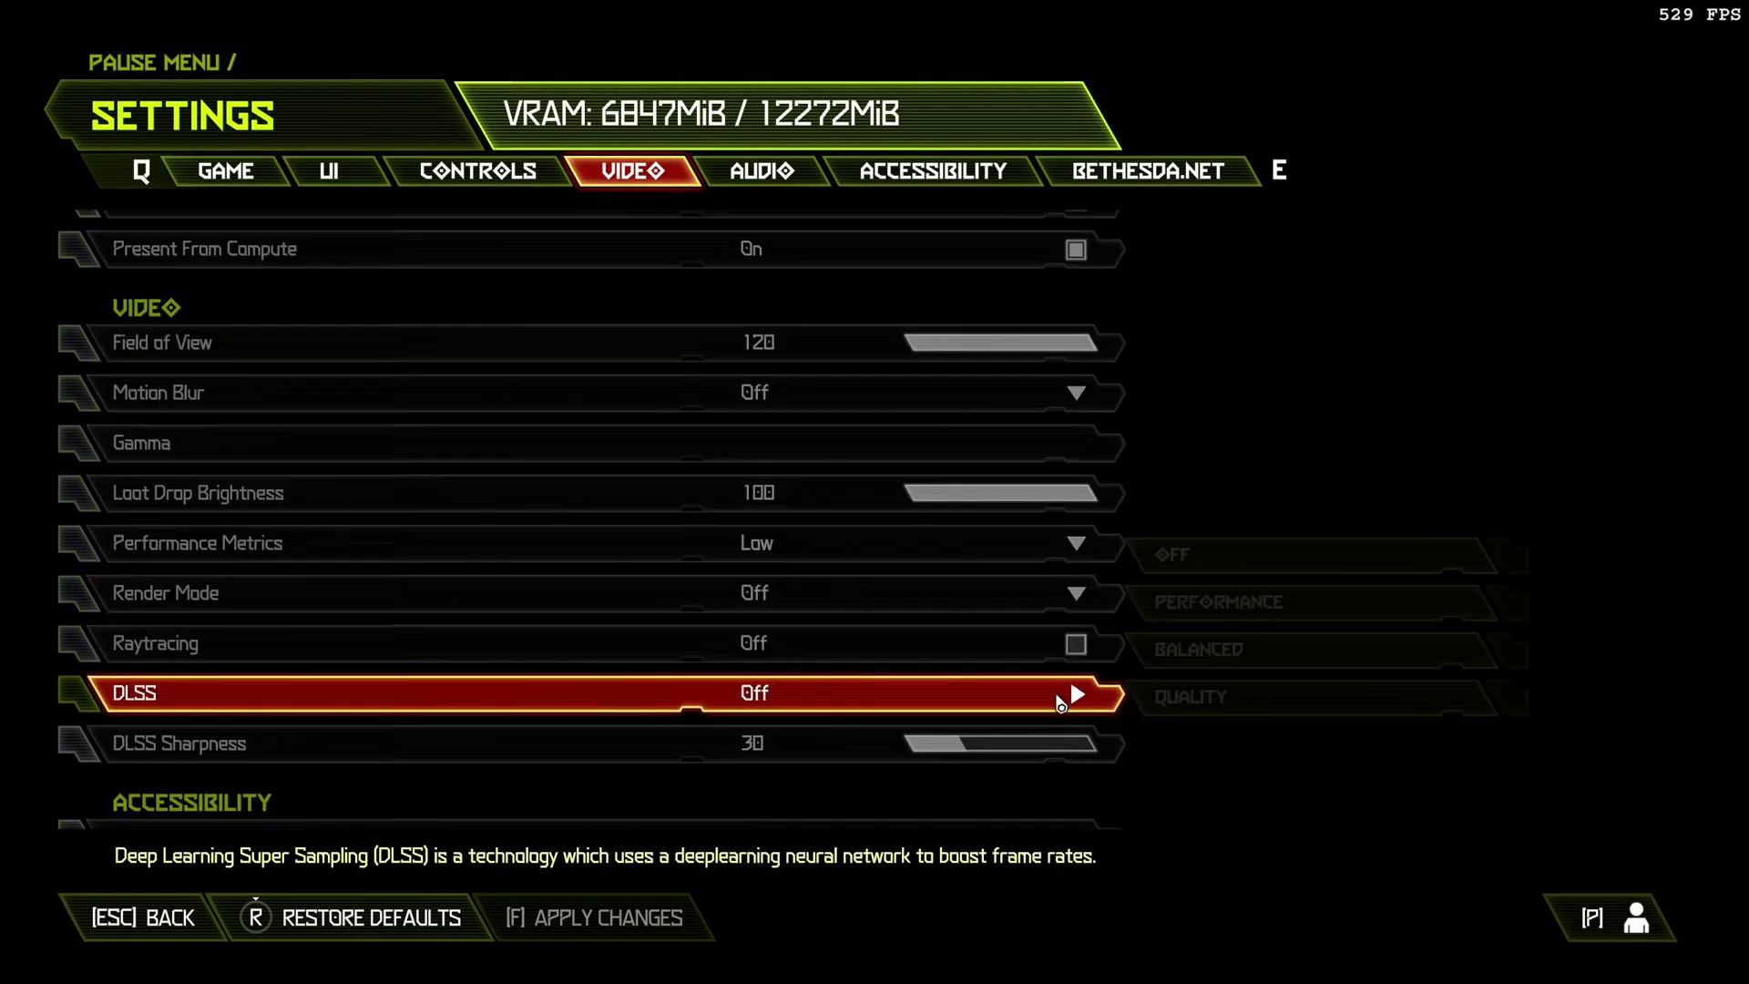
click(1287, 661)
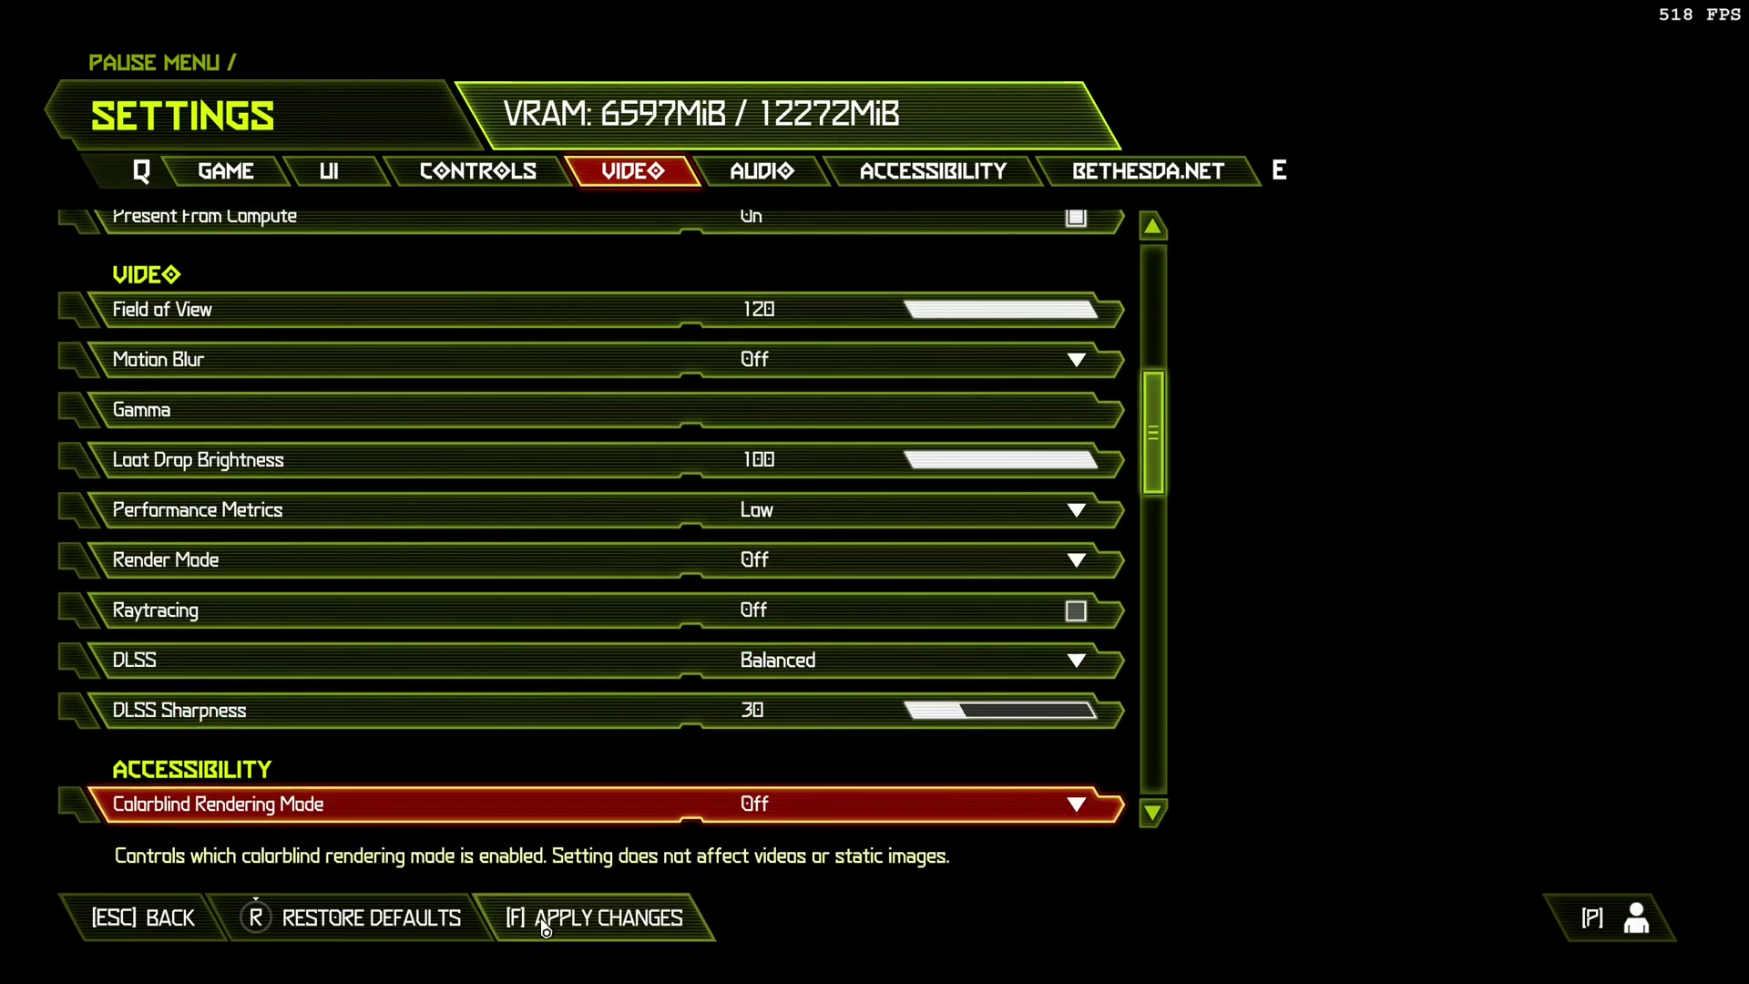
click(544, 924)
key(Escape)
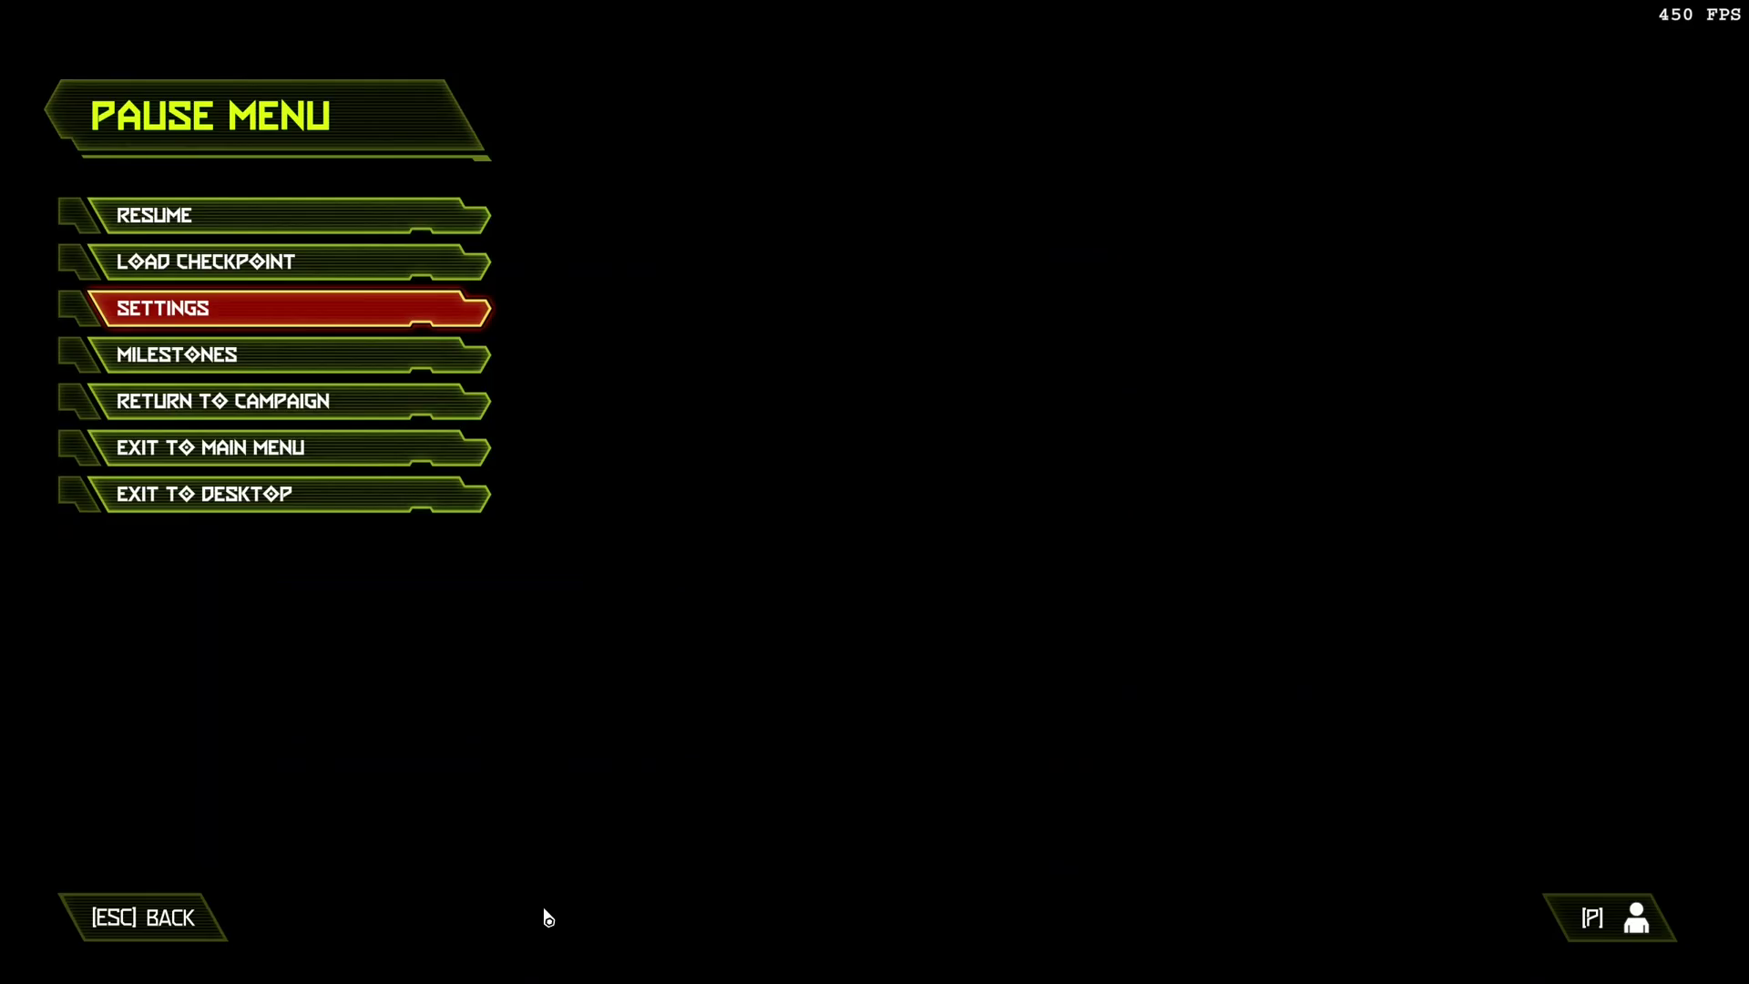
key(Escape)
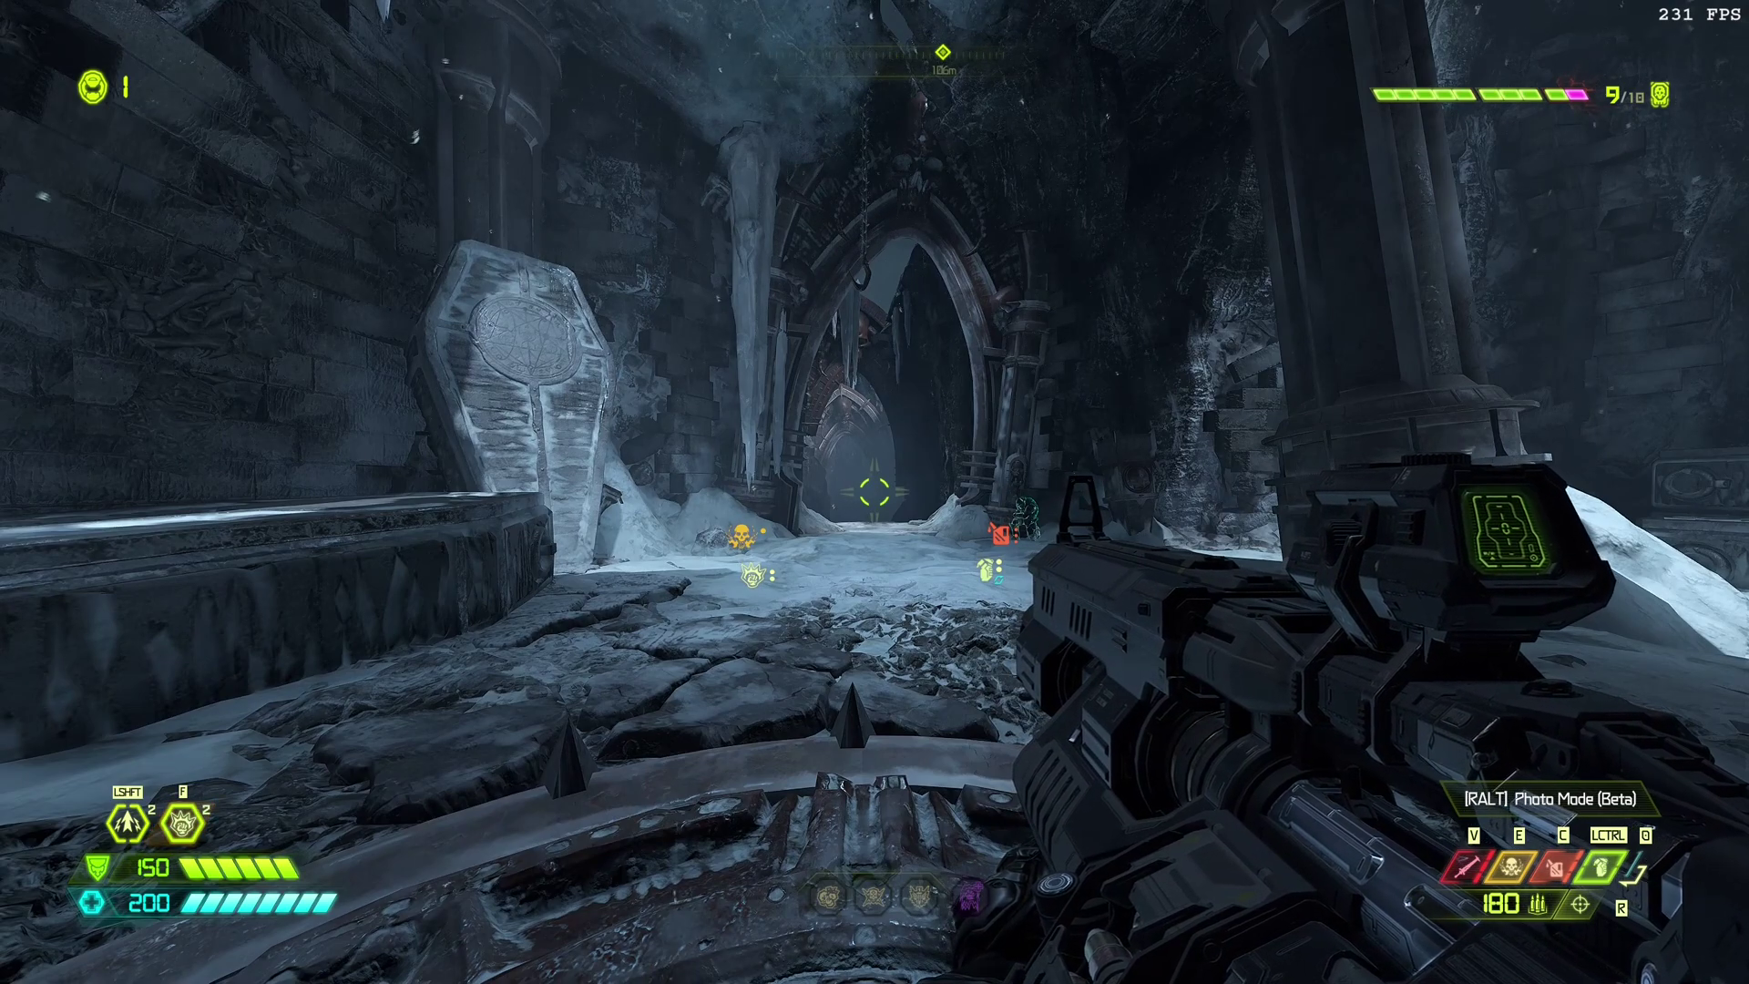
- Reopen the video settings, set DLSS to Performance with the change applied, and return to the level
key(Escape)
click(252, 306)
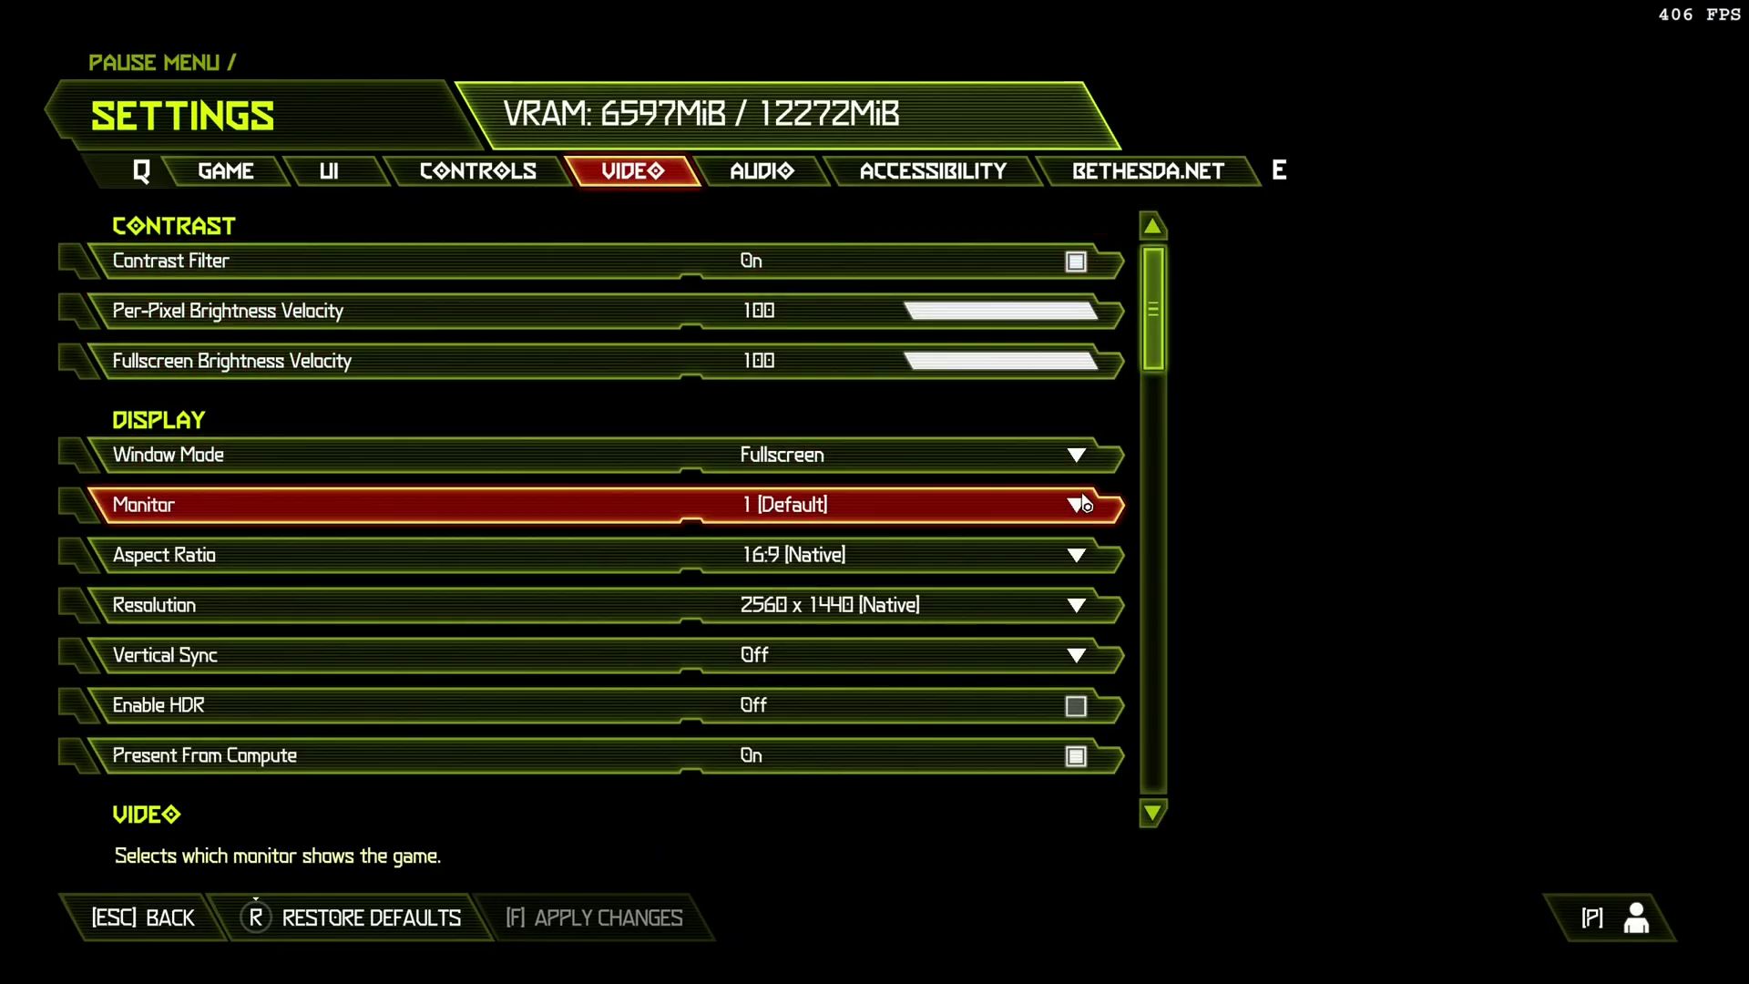
scroll(1079, 506, down, 8)
scroll(1002, 474, up, 2)
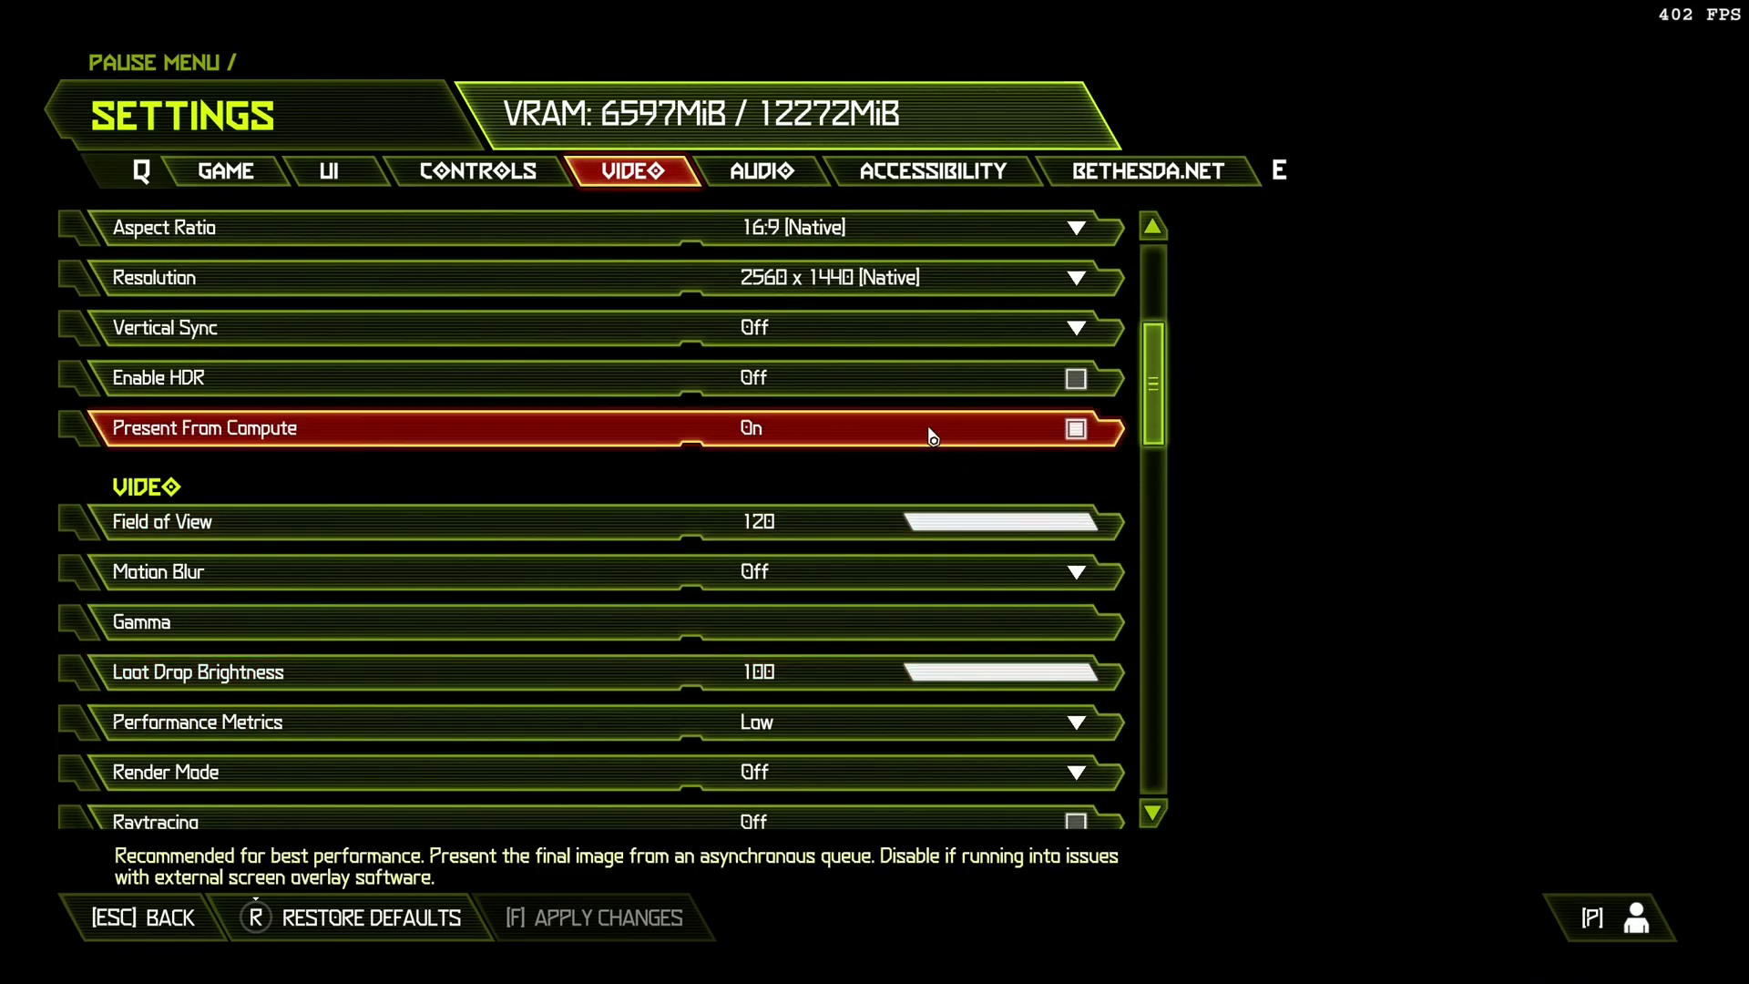
scroll(931, 436, down, 5)
click(883, 601)
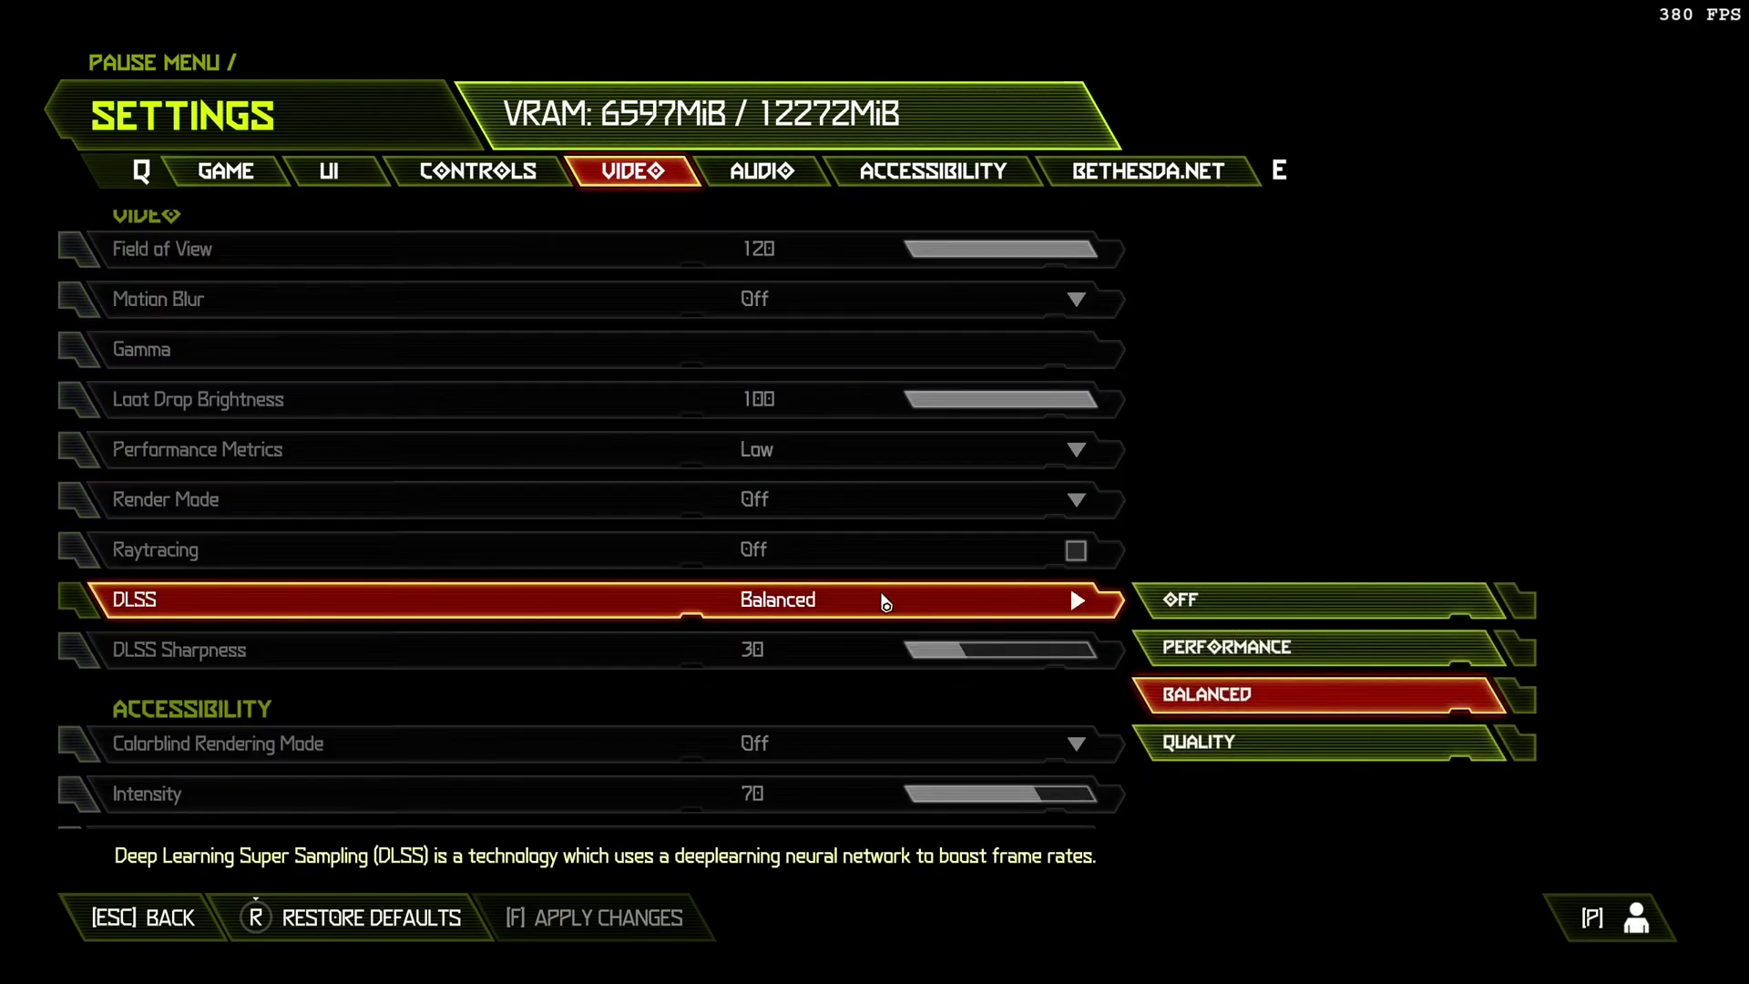
click(1196, 648)
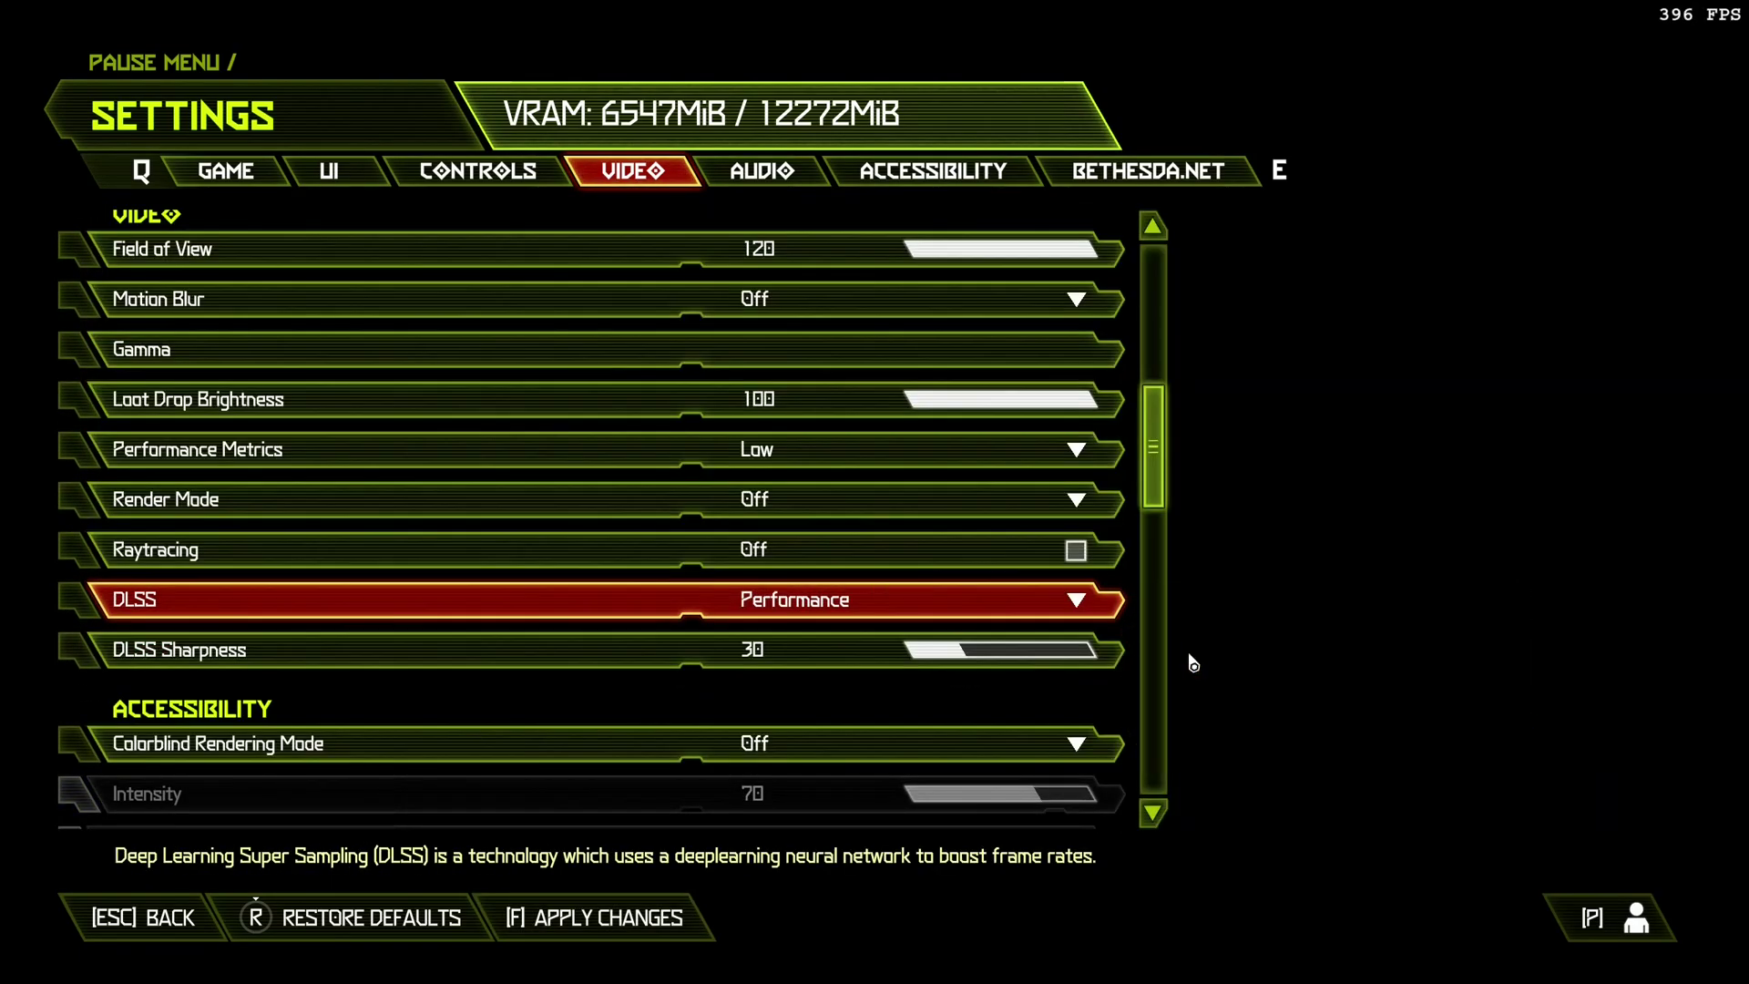
click(594, 921)
key(Escape)
key(Escape)
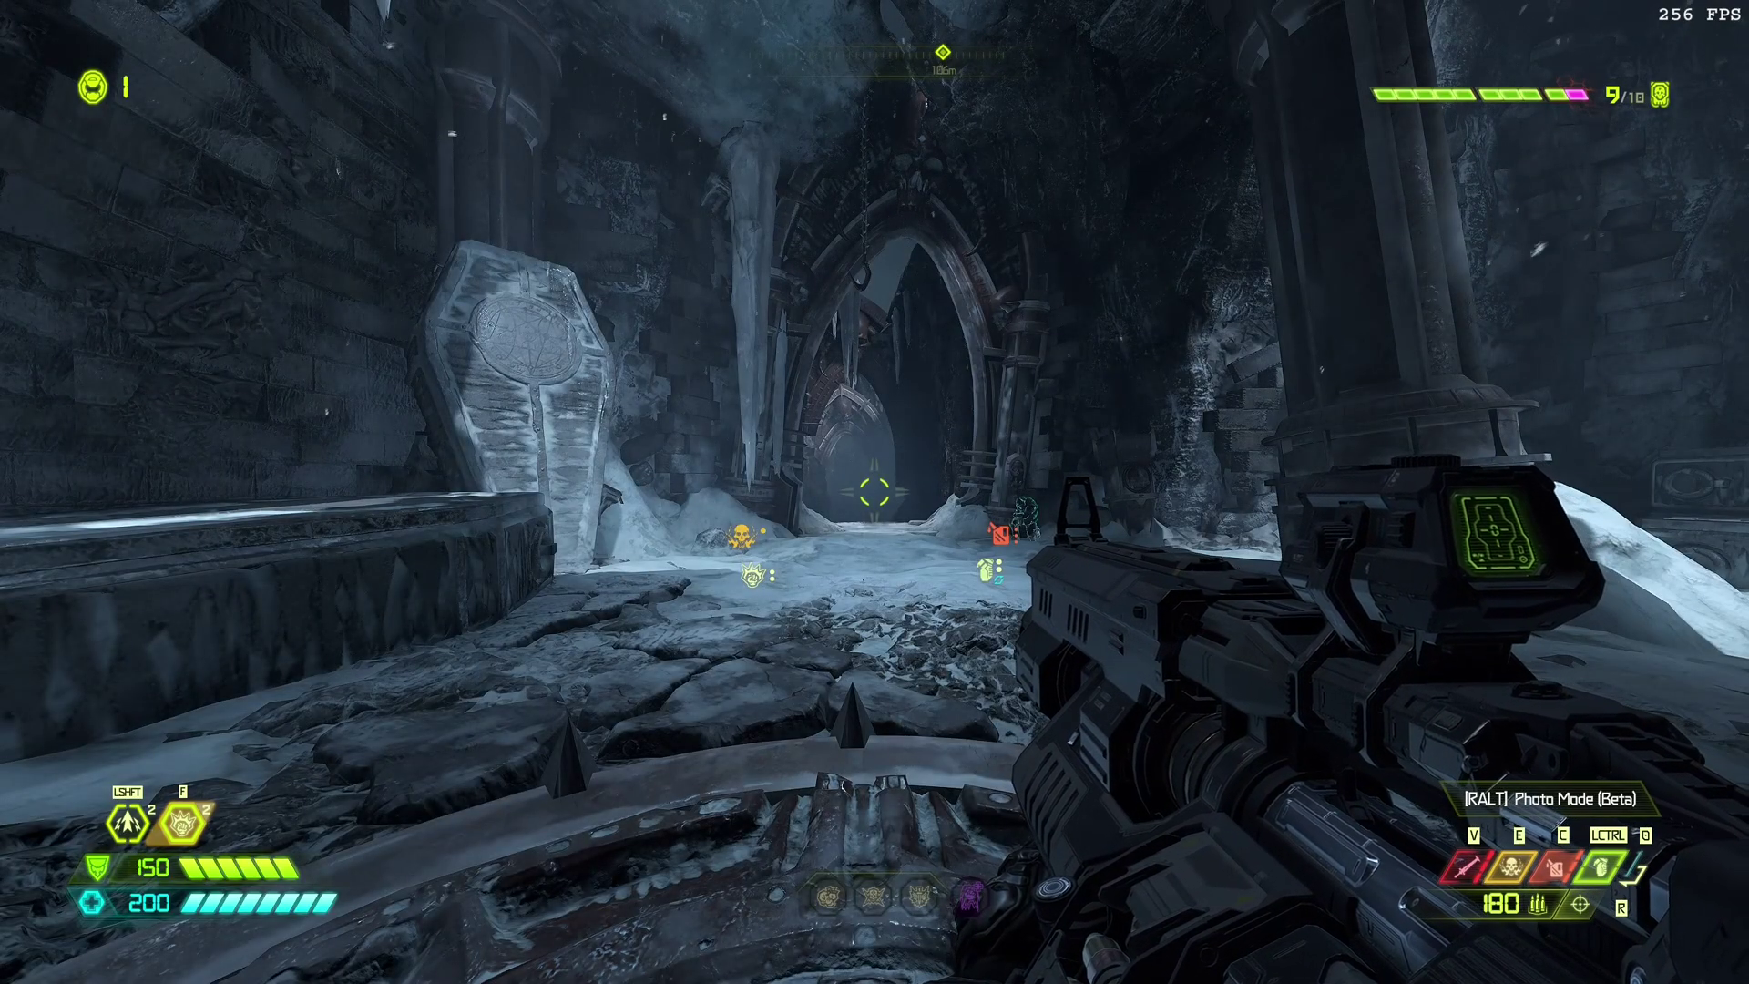
- Examine the crypt's image quality in DLSS Performance mode, firing a shot and zooming the weapon scope onto the upright coffin
key(w)
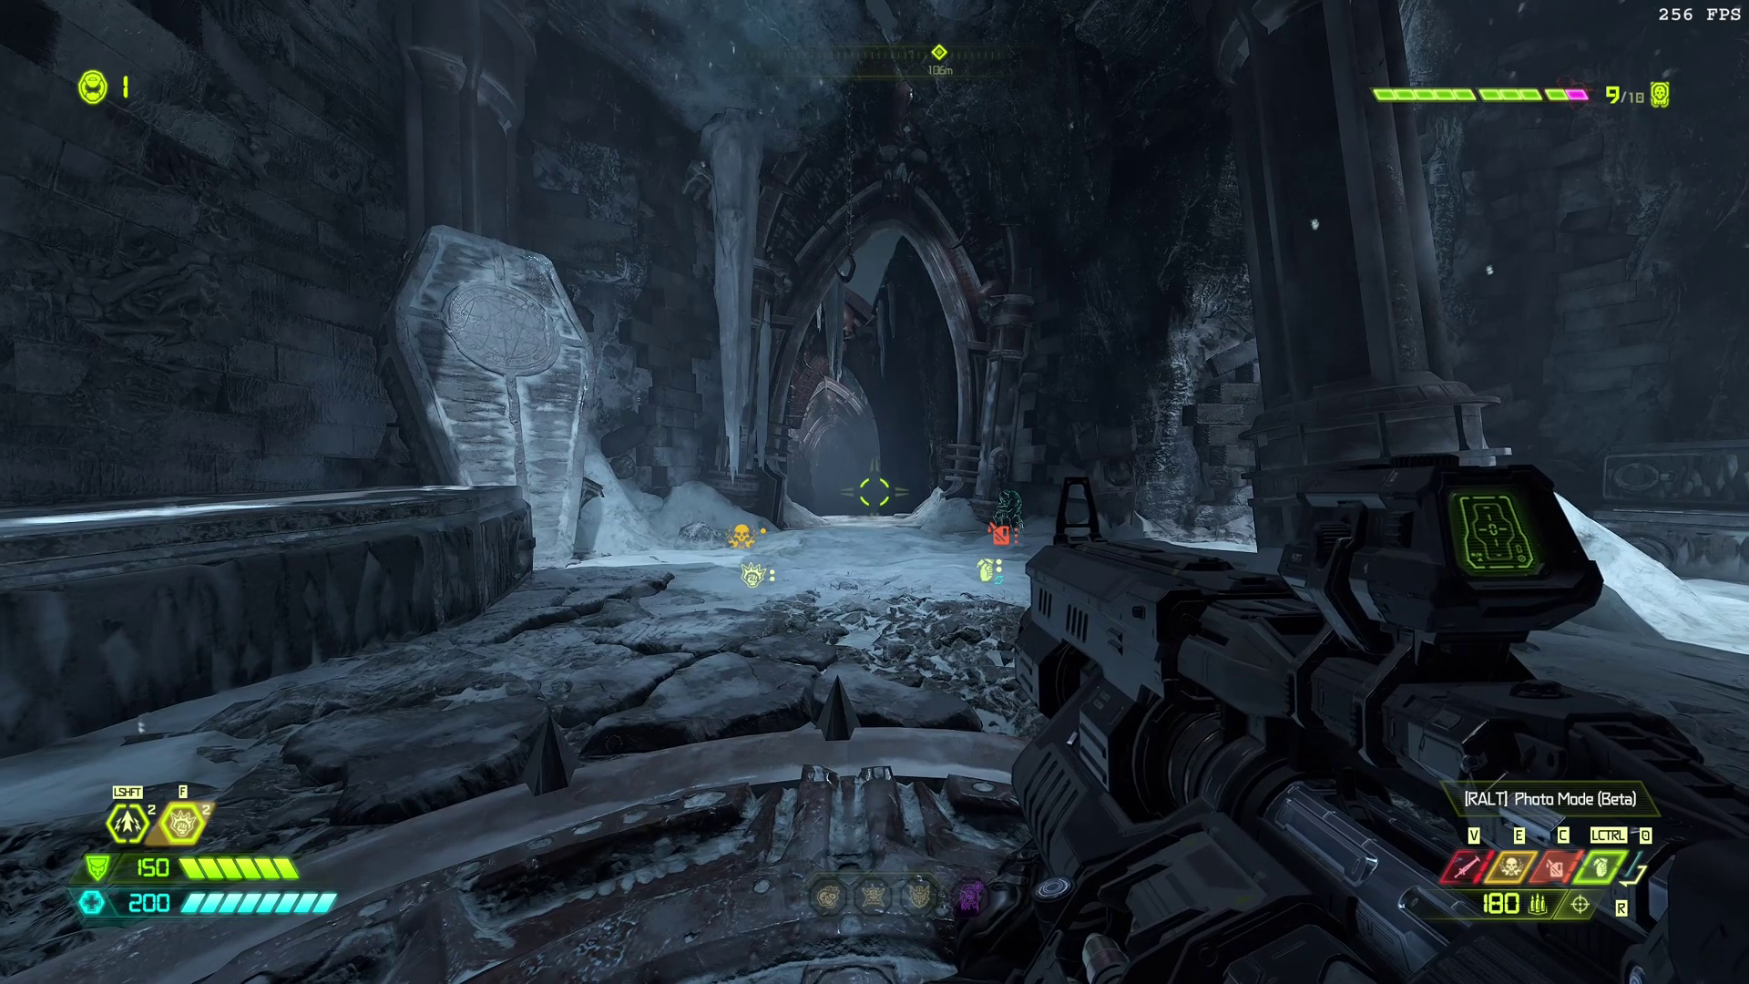
mouse_move(874, 492)
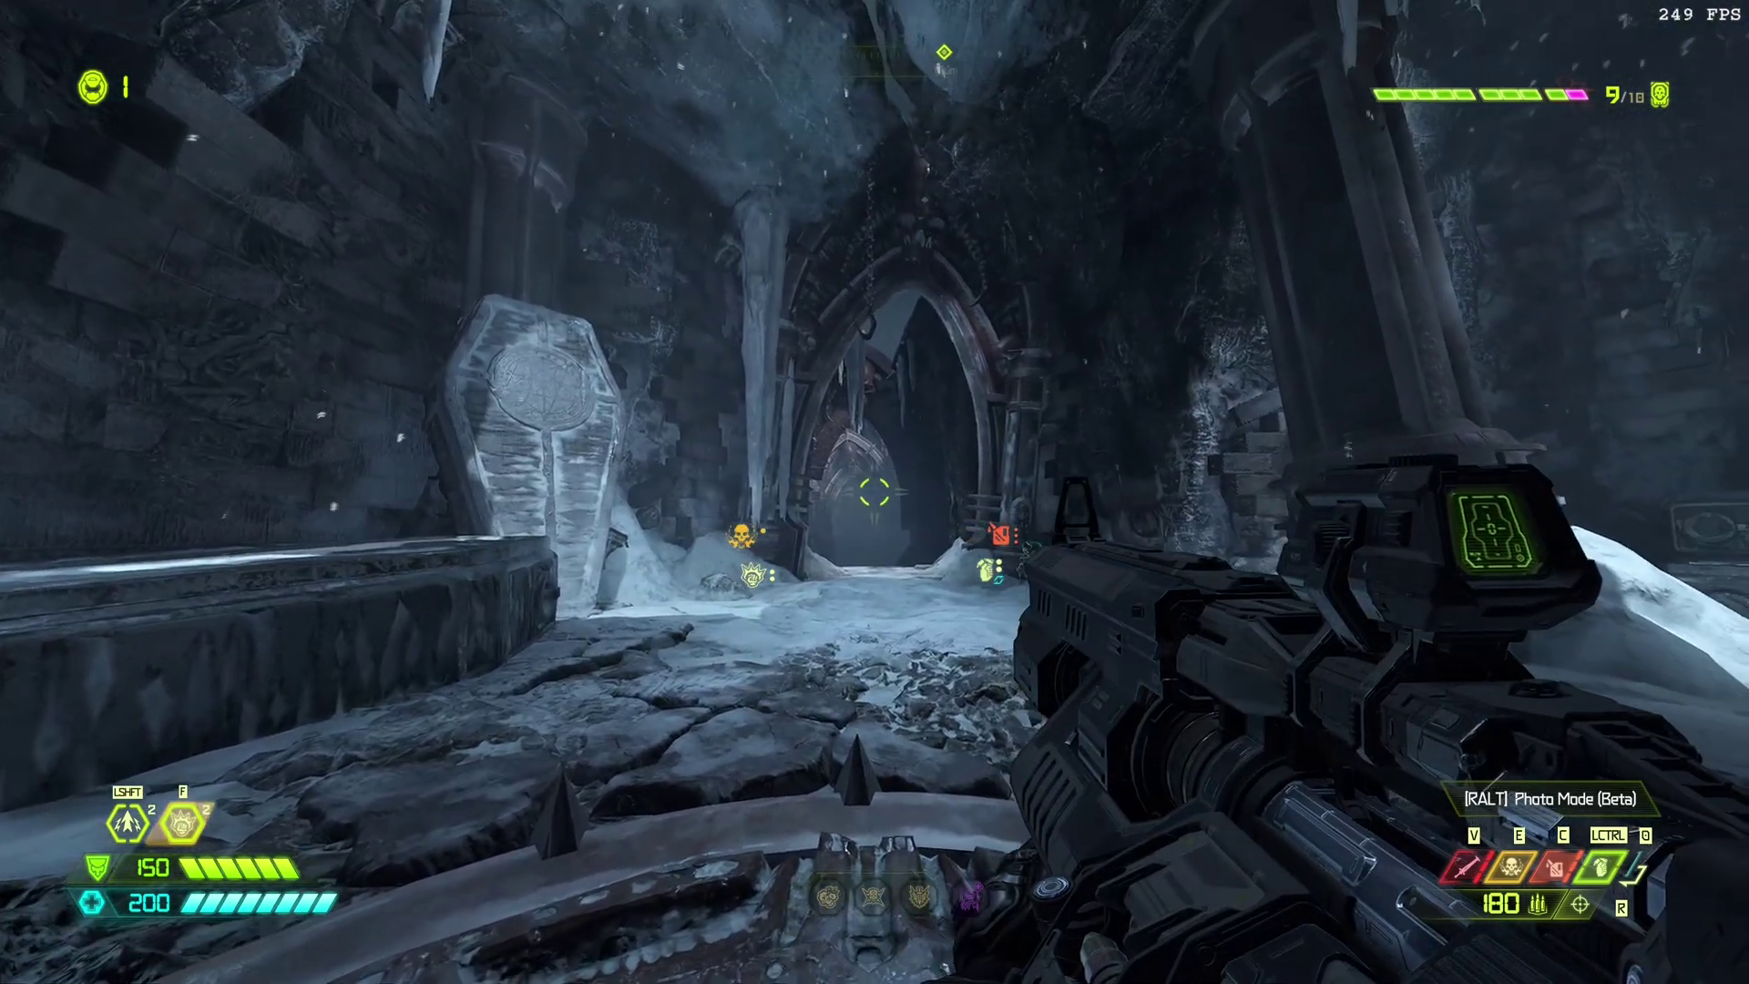
click(874, 492)
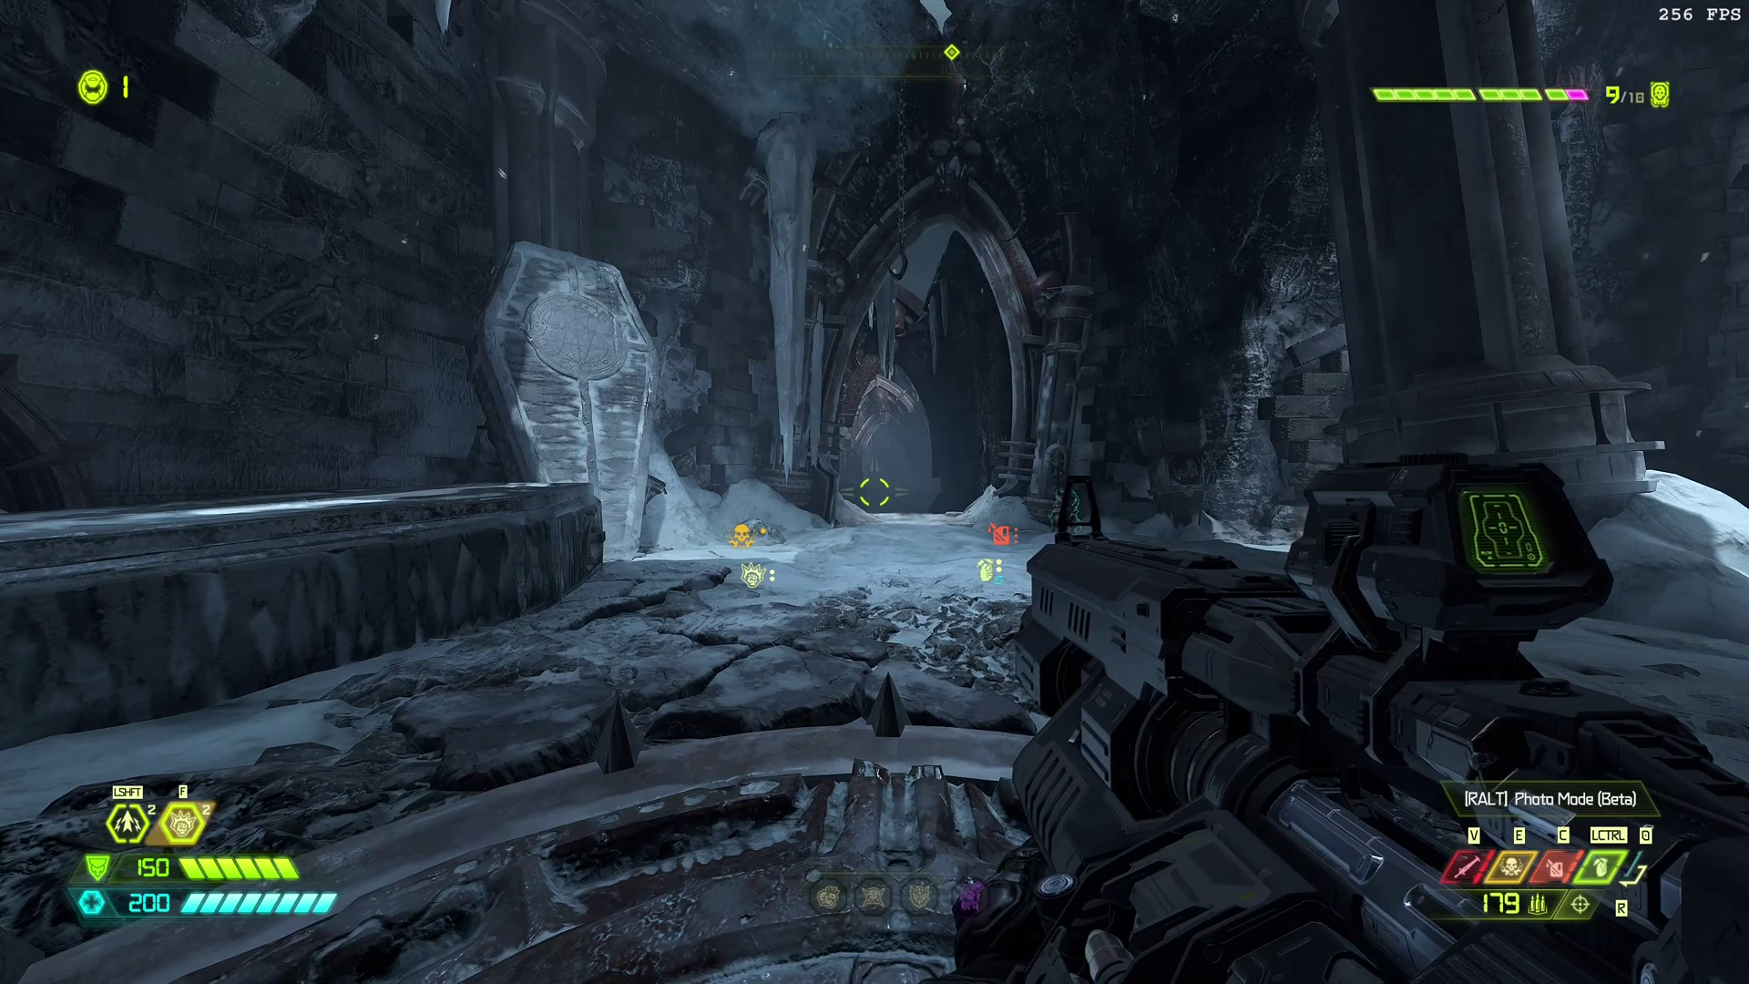
key(w)
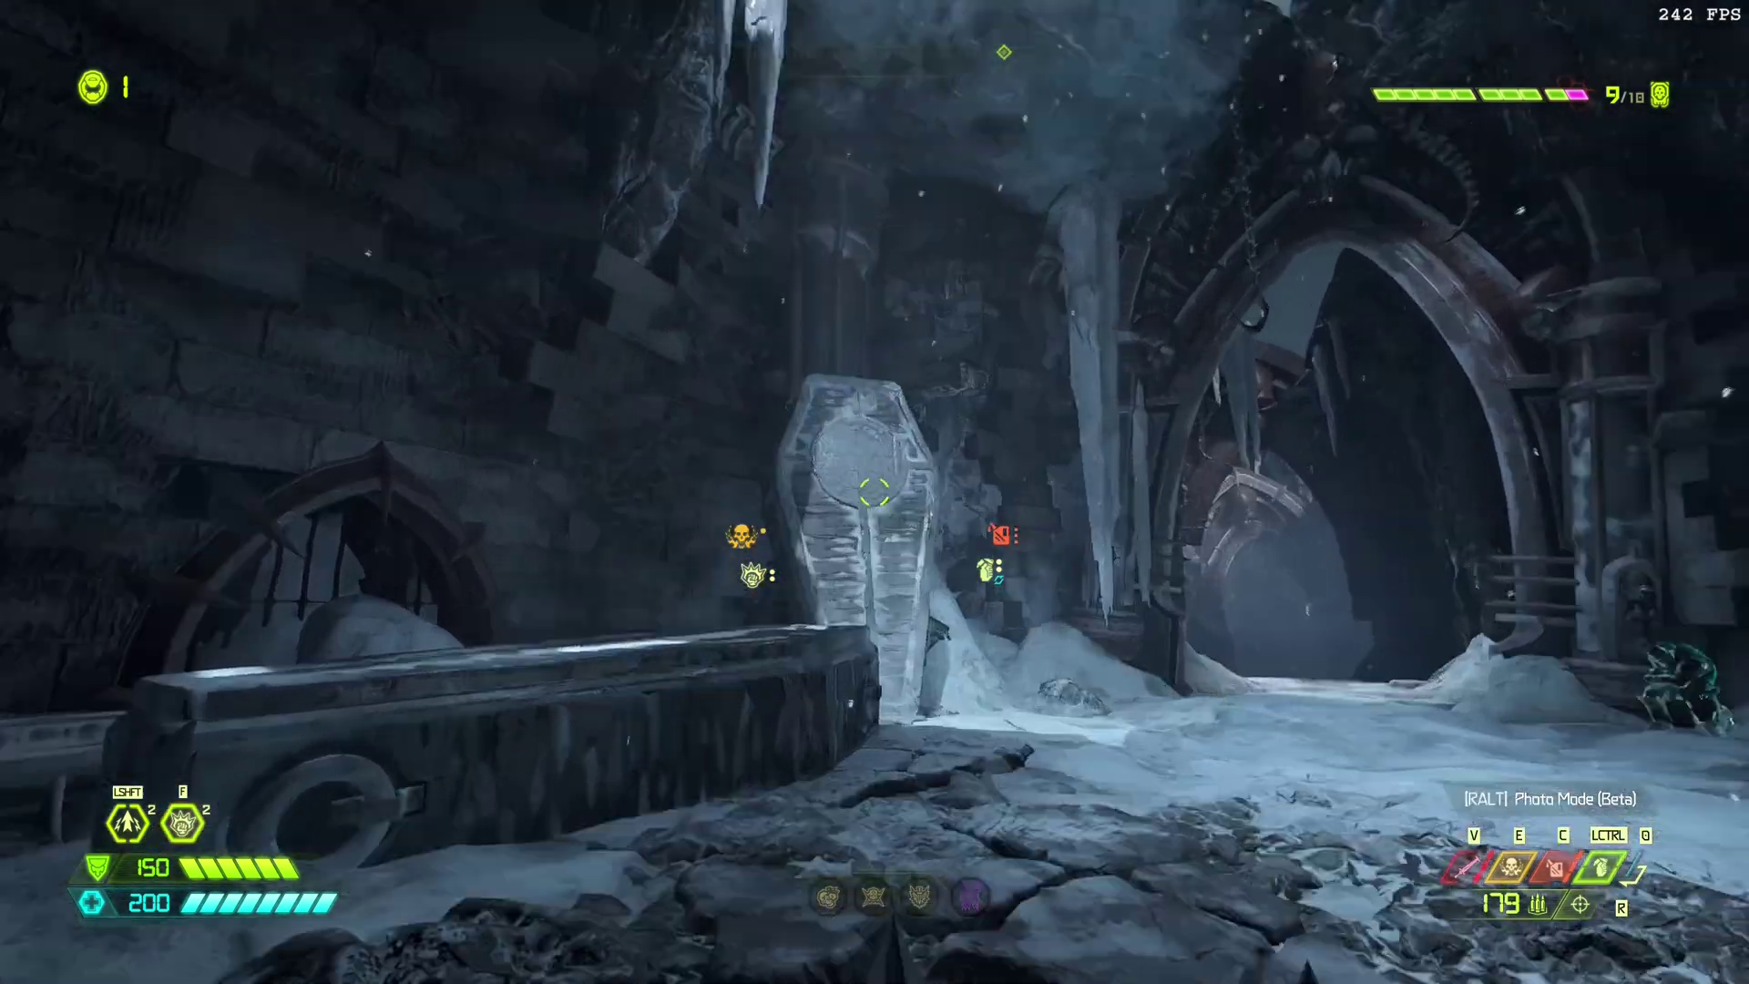
right_click(875, 492)
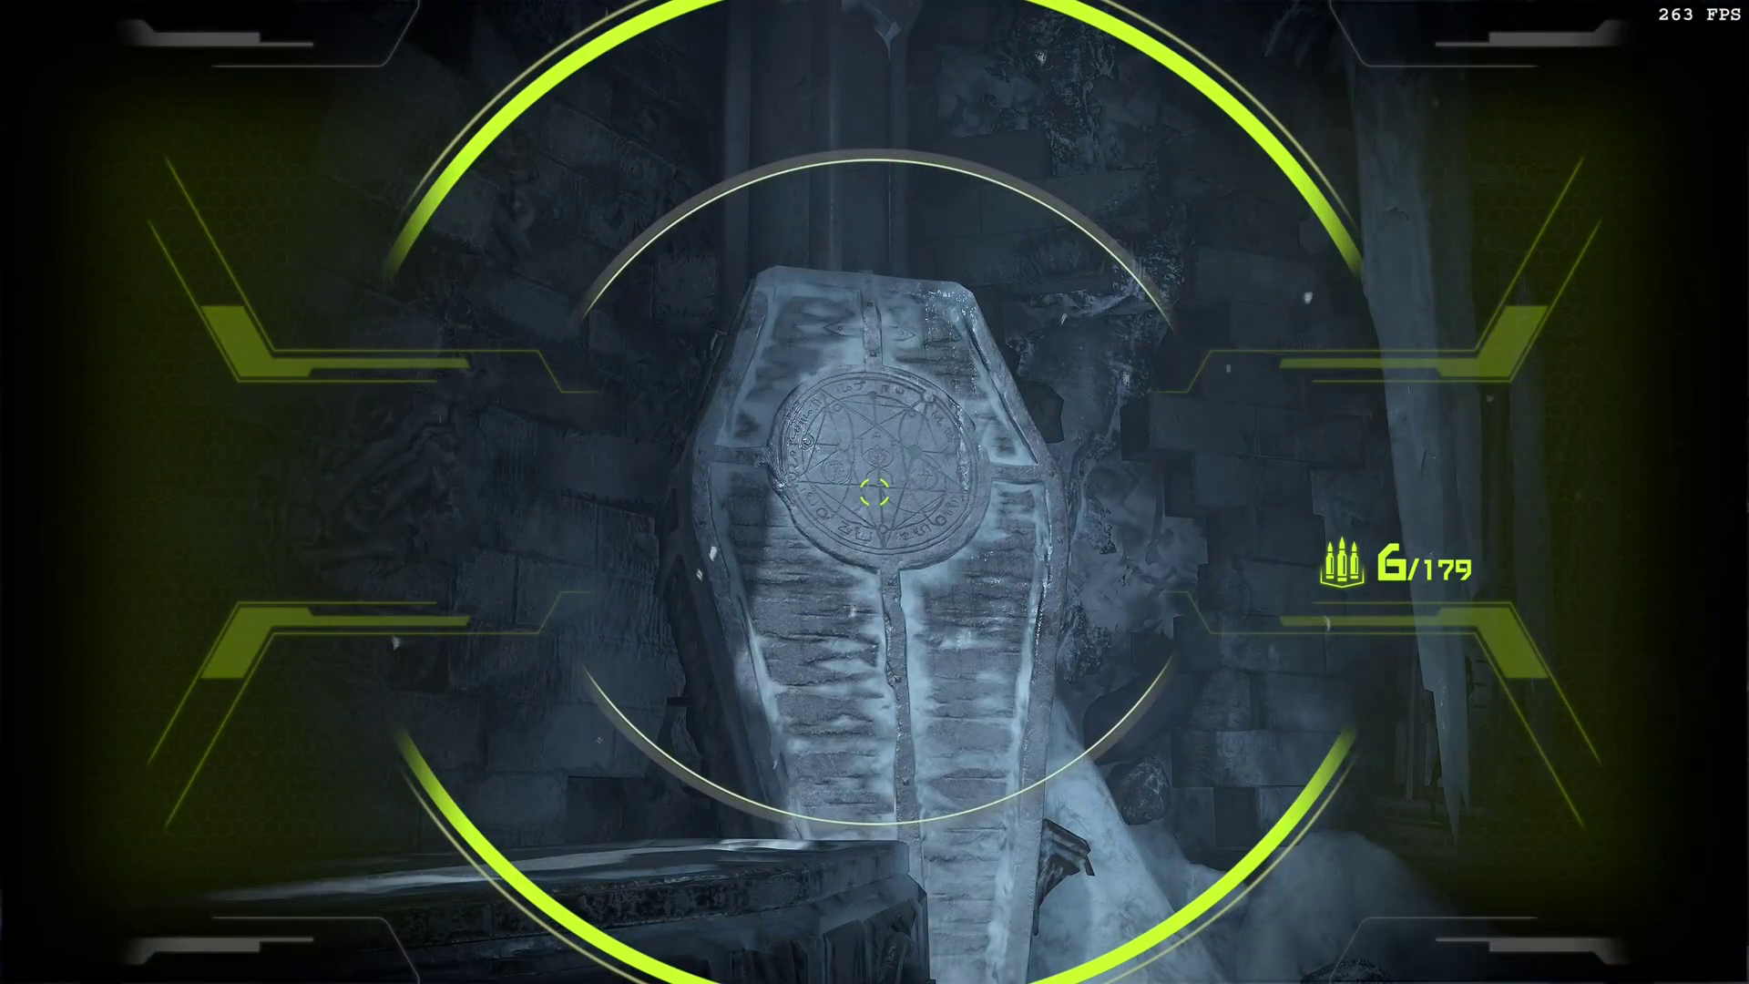
right_click(875, 491)
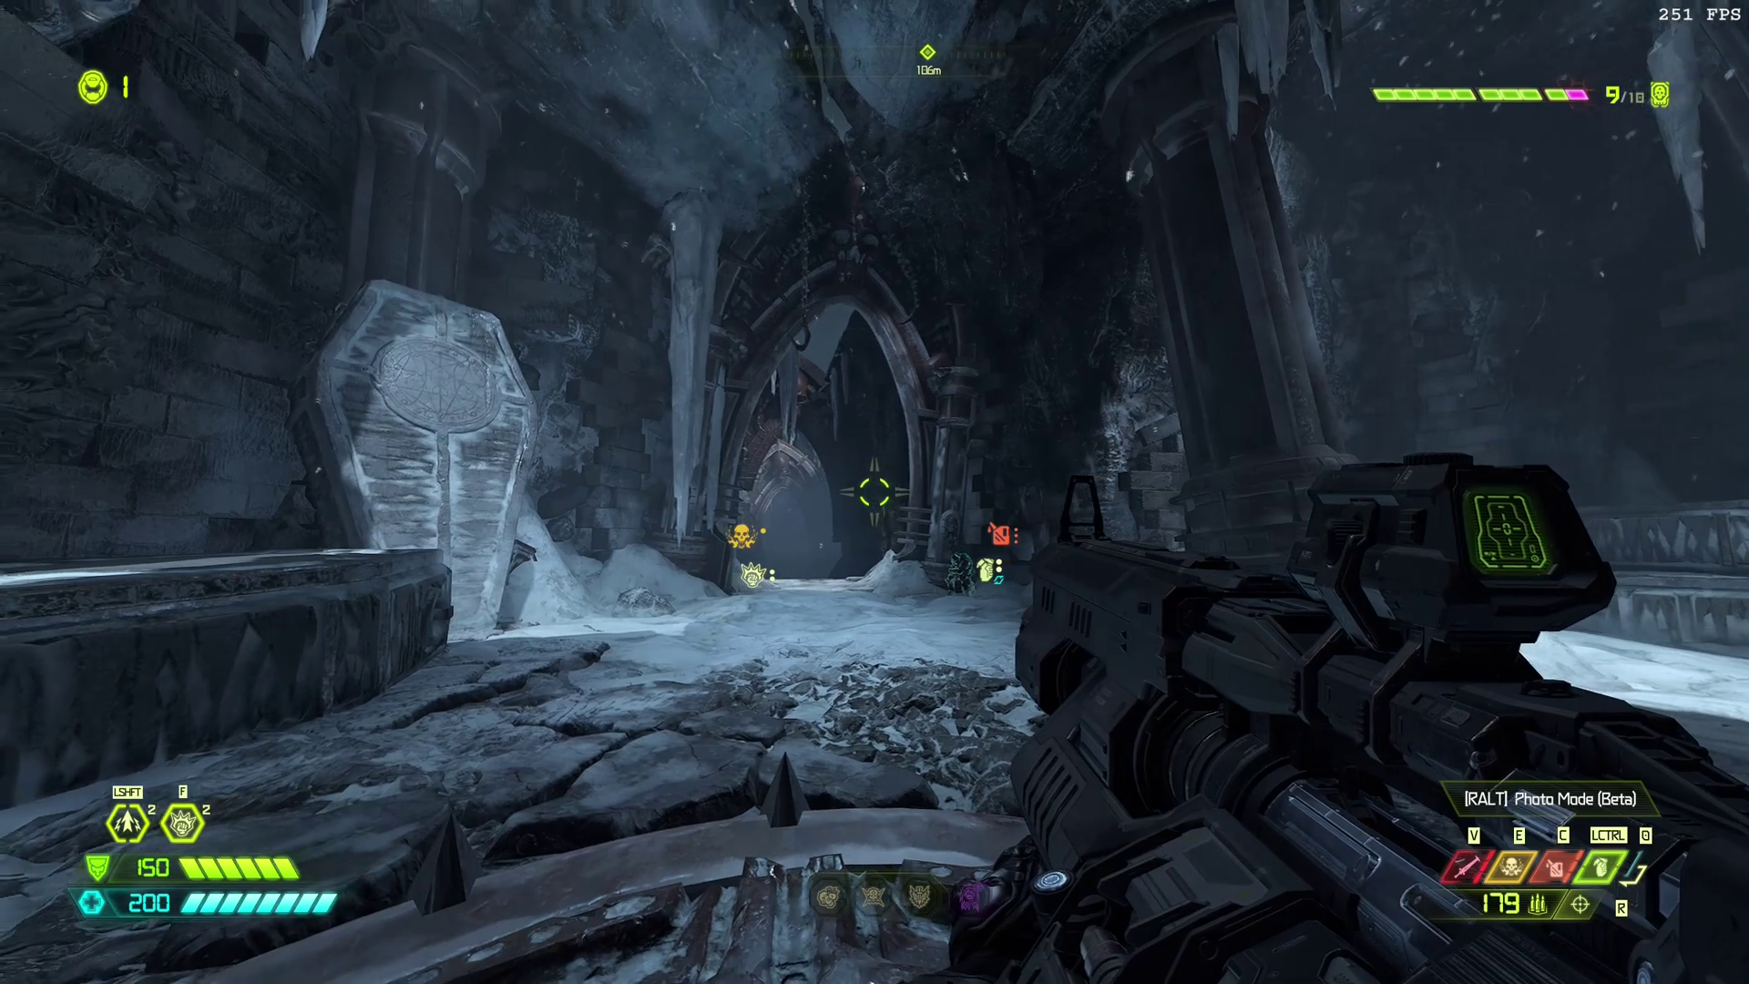
- Switch DLSS to Off in the video settings, apply the change, and resume the level
key(Escape)
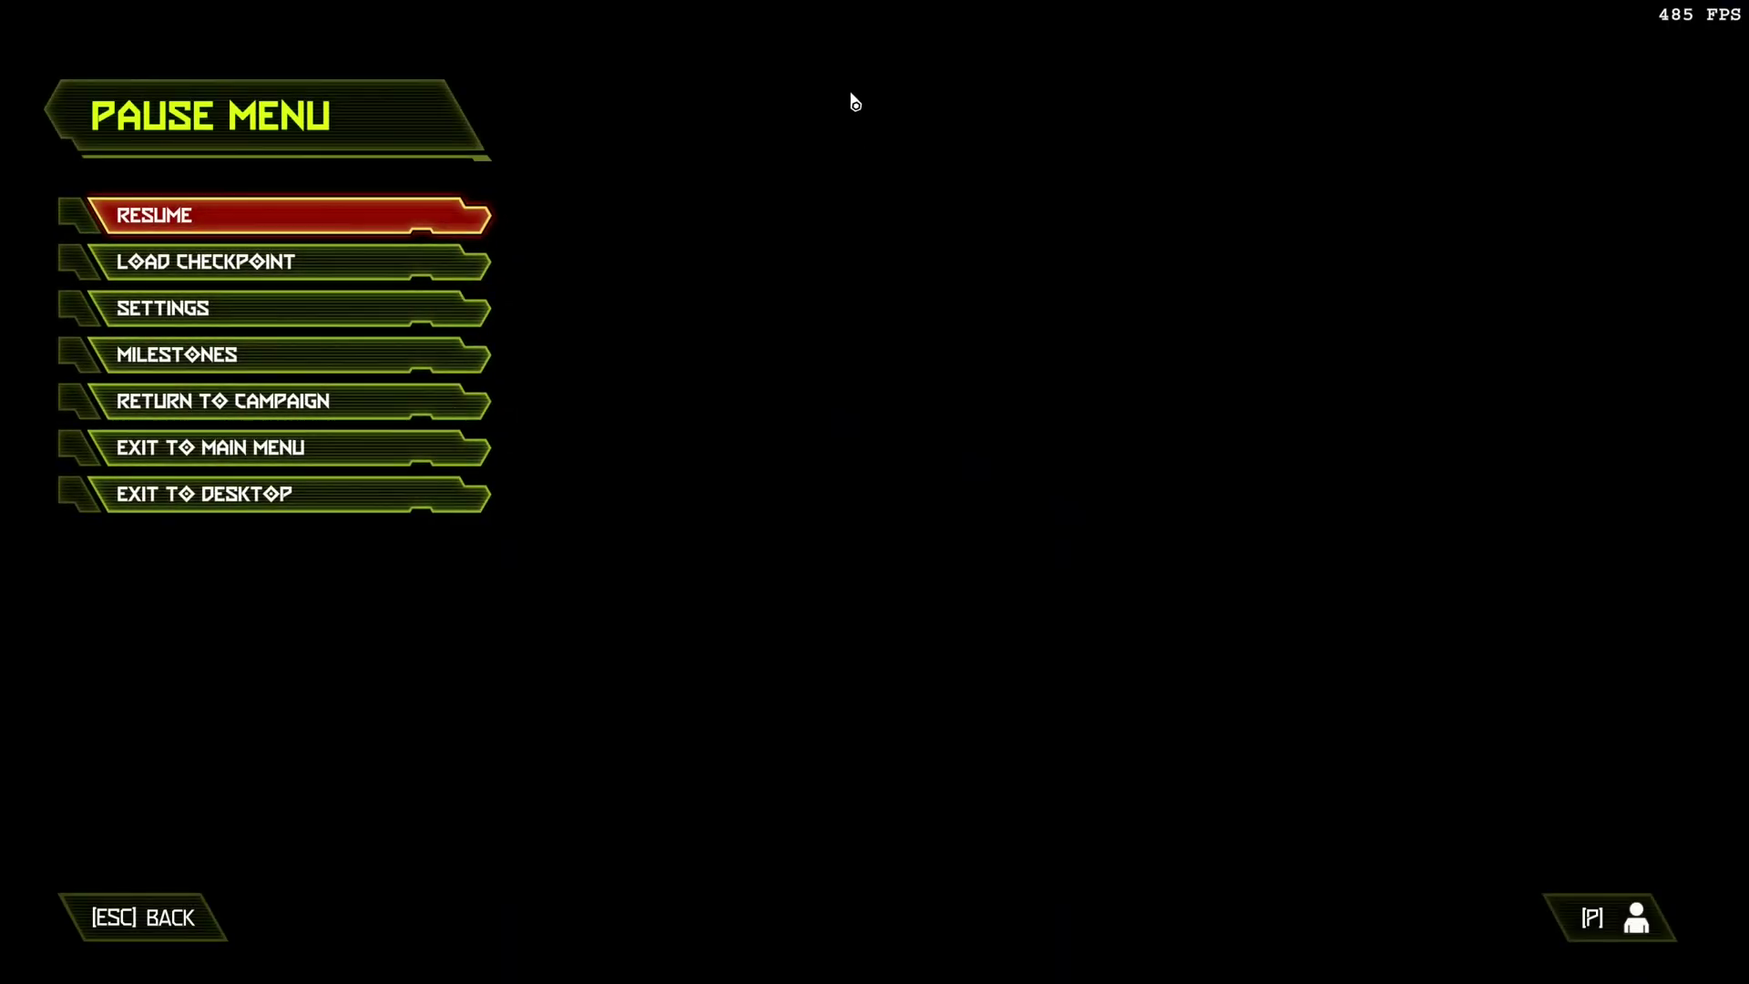
click(359, 316)
scroll(972, 468, down, 10)
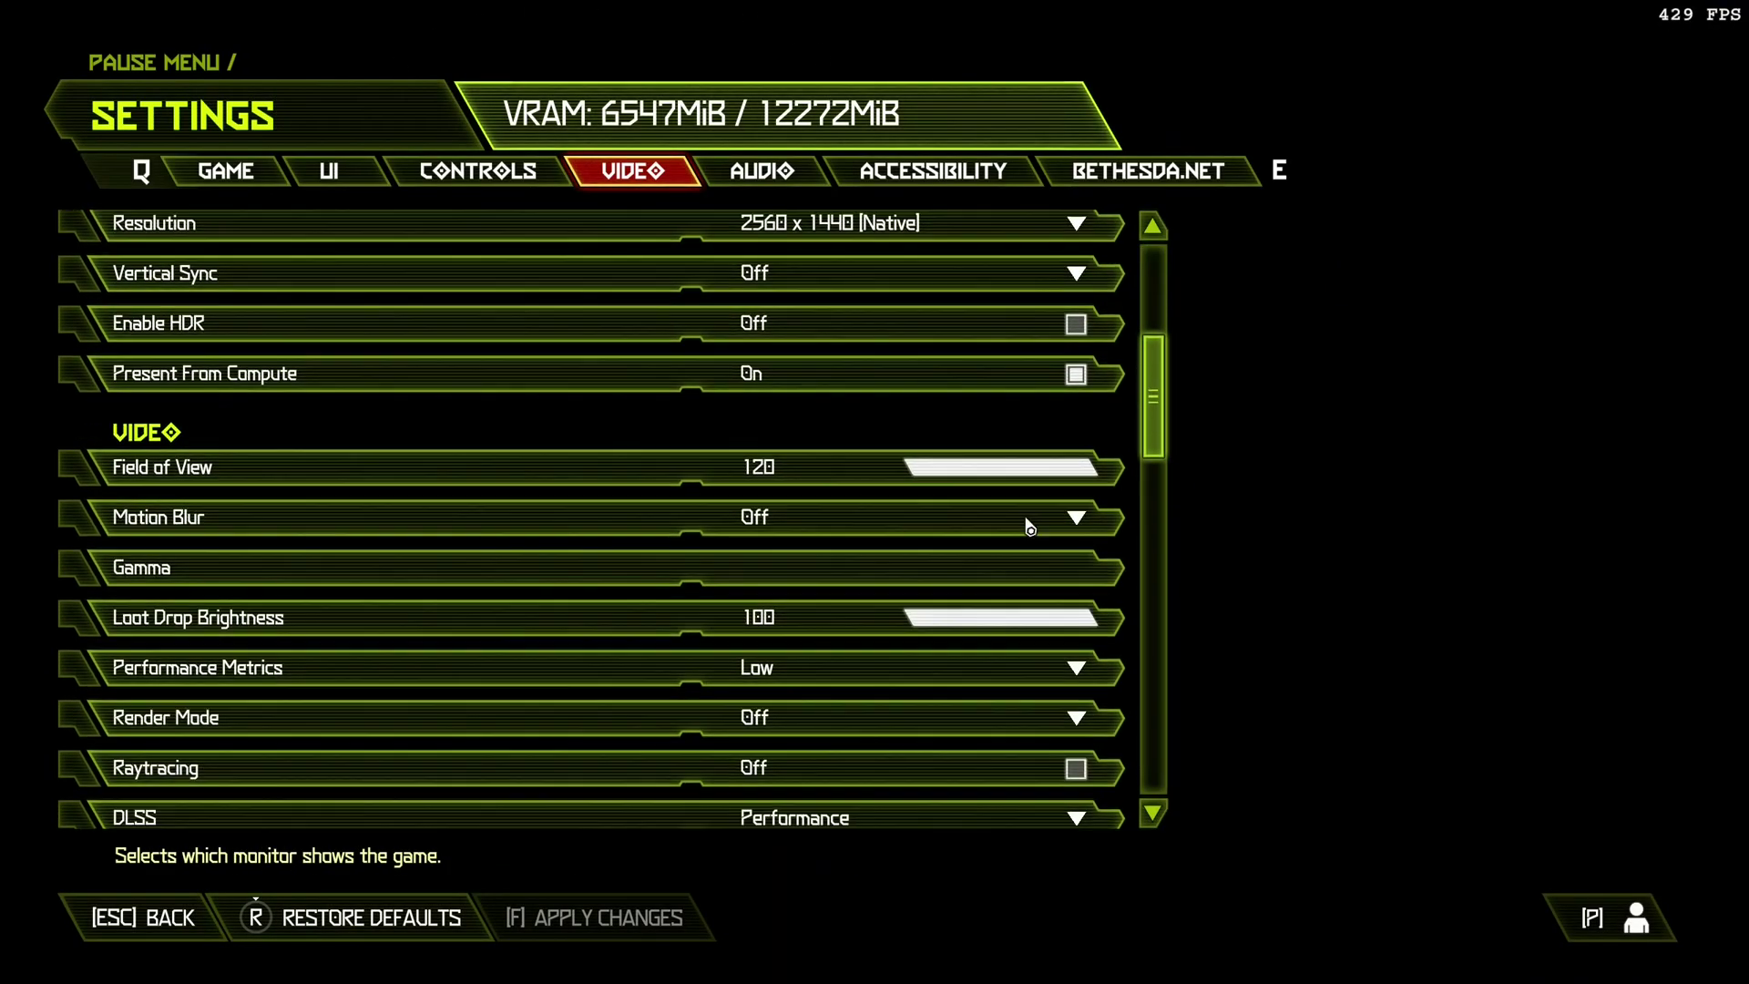
click(972, 545)
click(1221, 547)
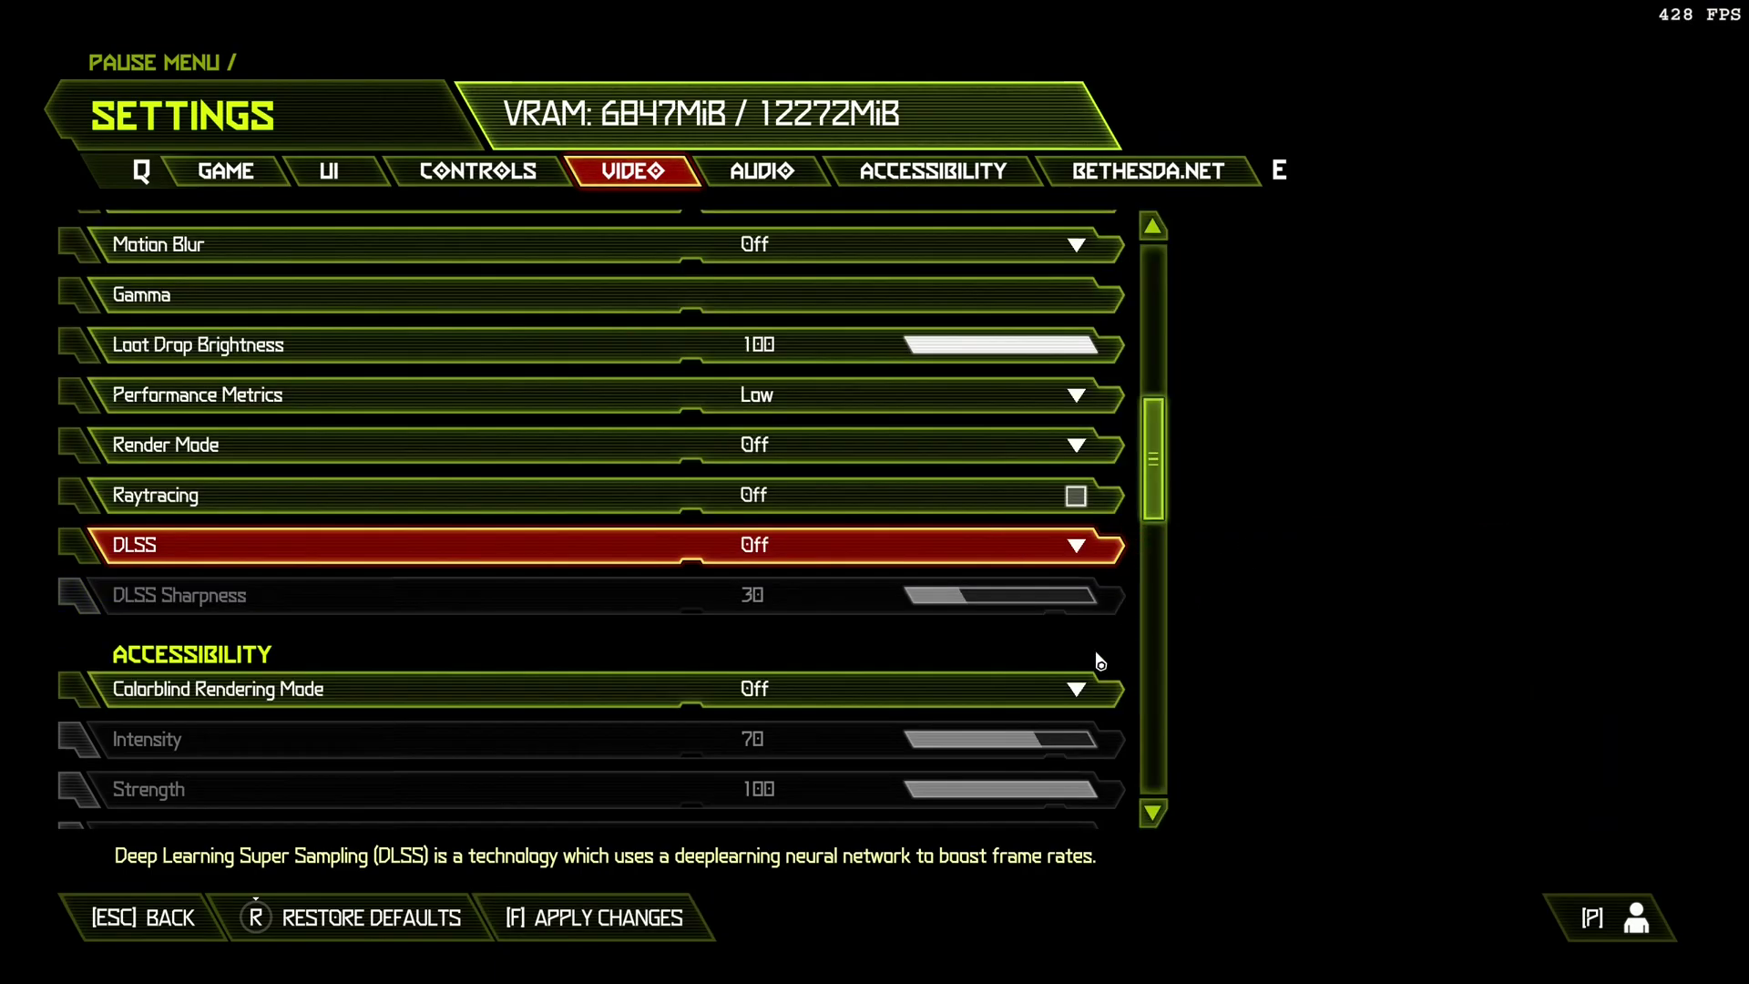
key(Escape)
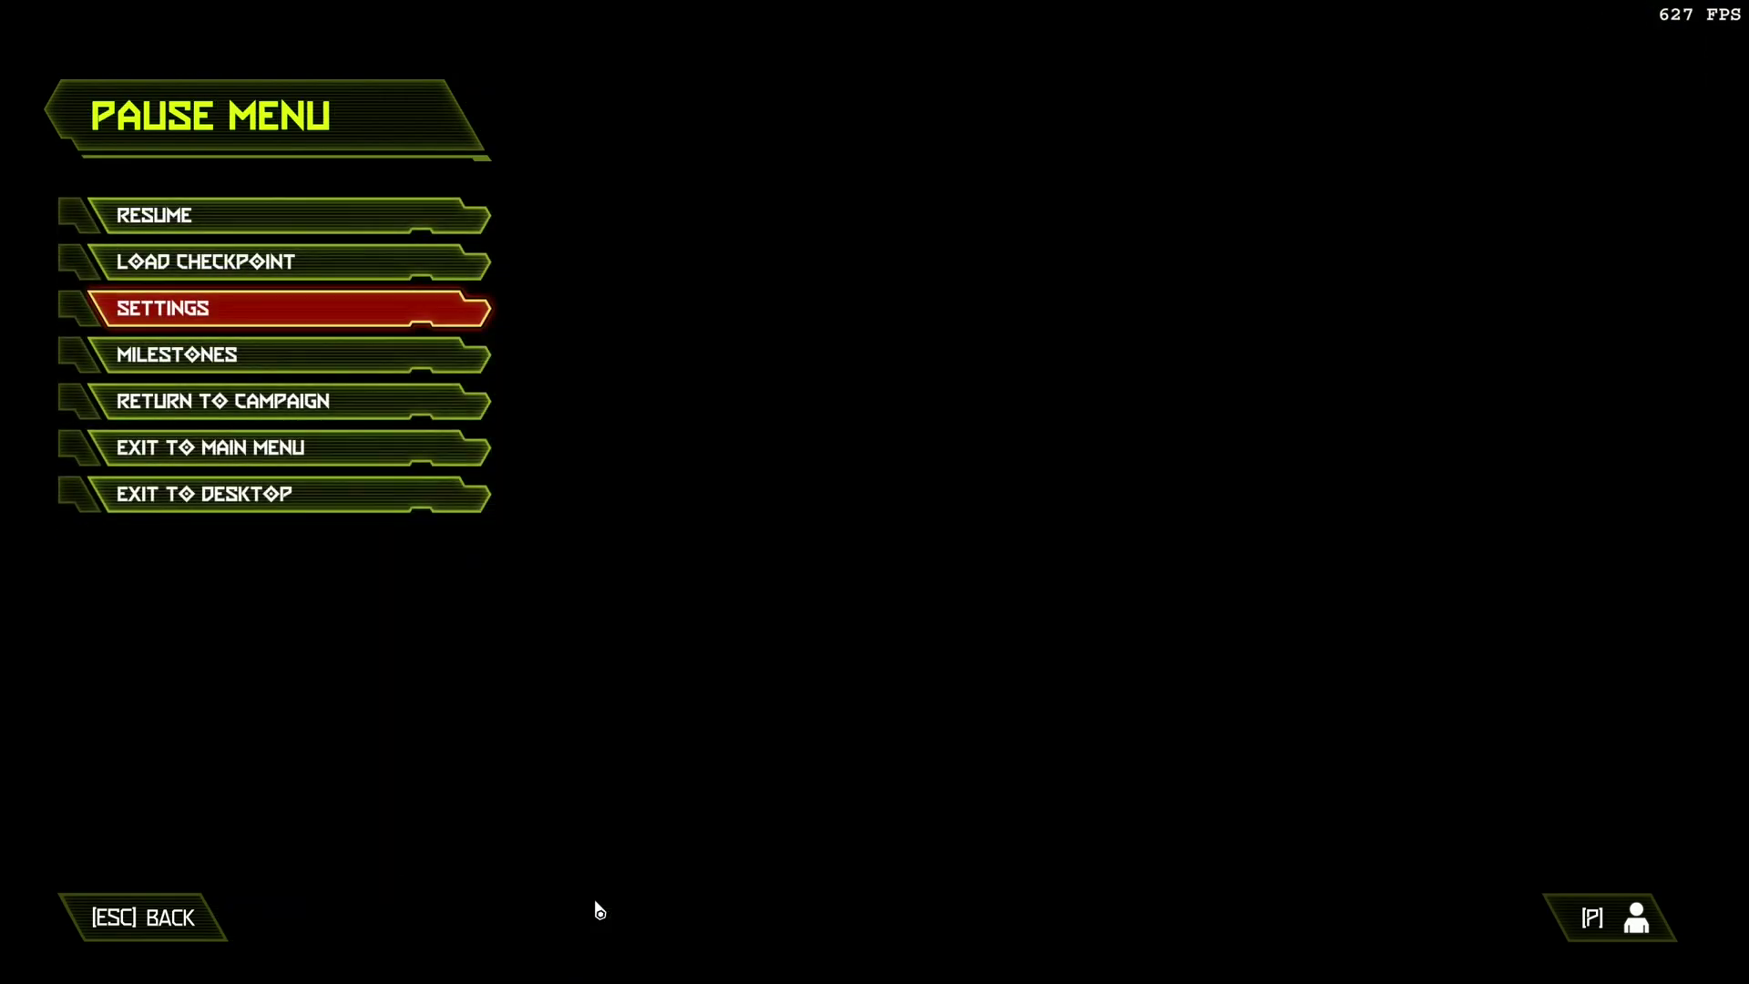
key(Escape)
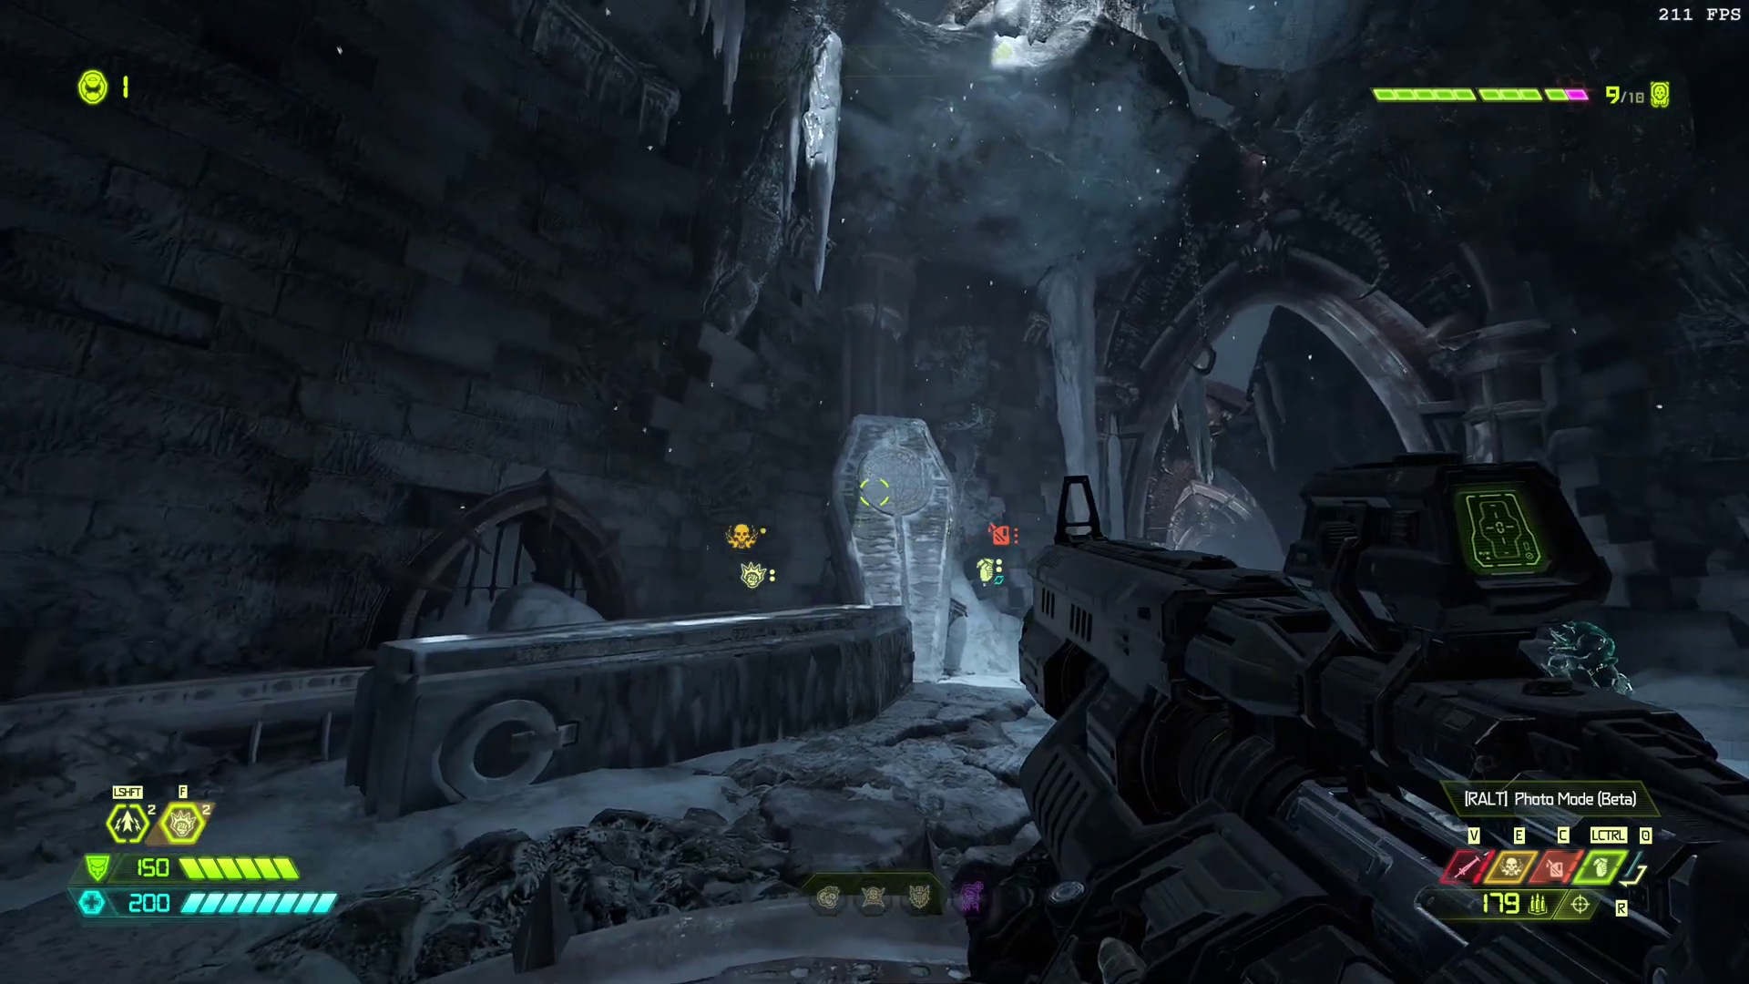
- Zoom the weapon scope onto the upright coffin to examine its carved detail with DLSS off
right_click(874, 492)
right_click(874, 492)
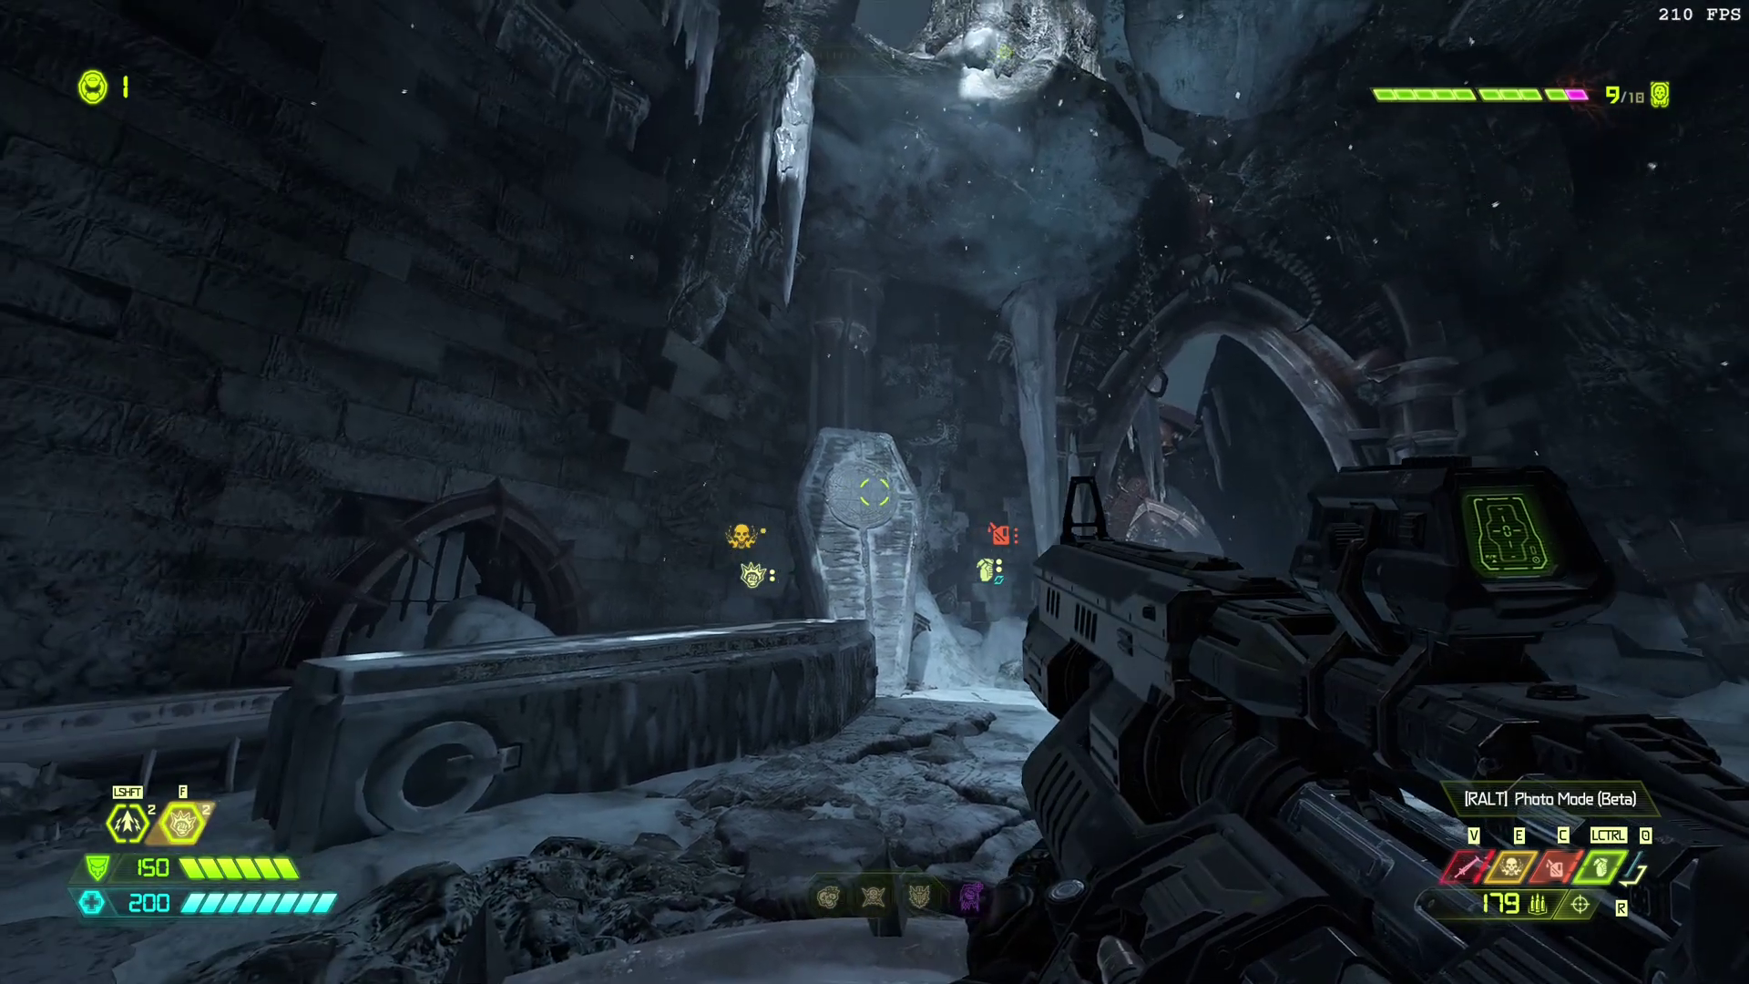
right_click(874, 492)
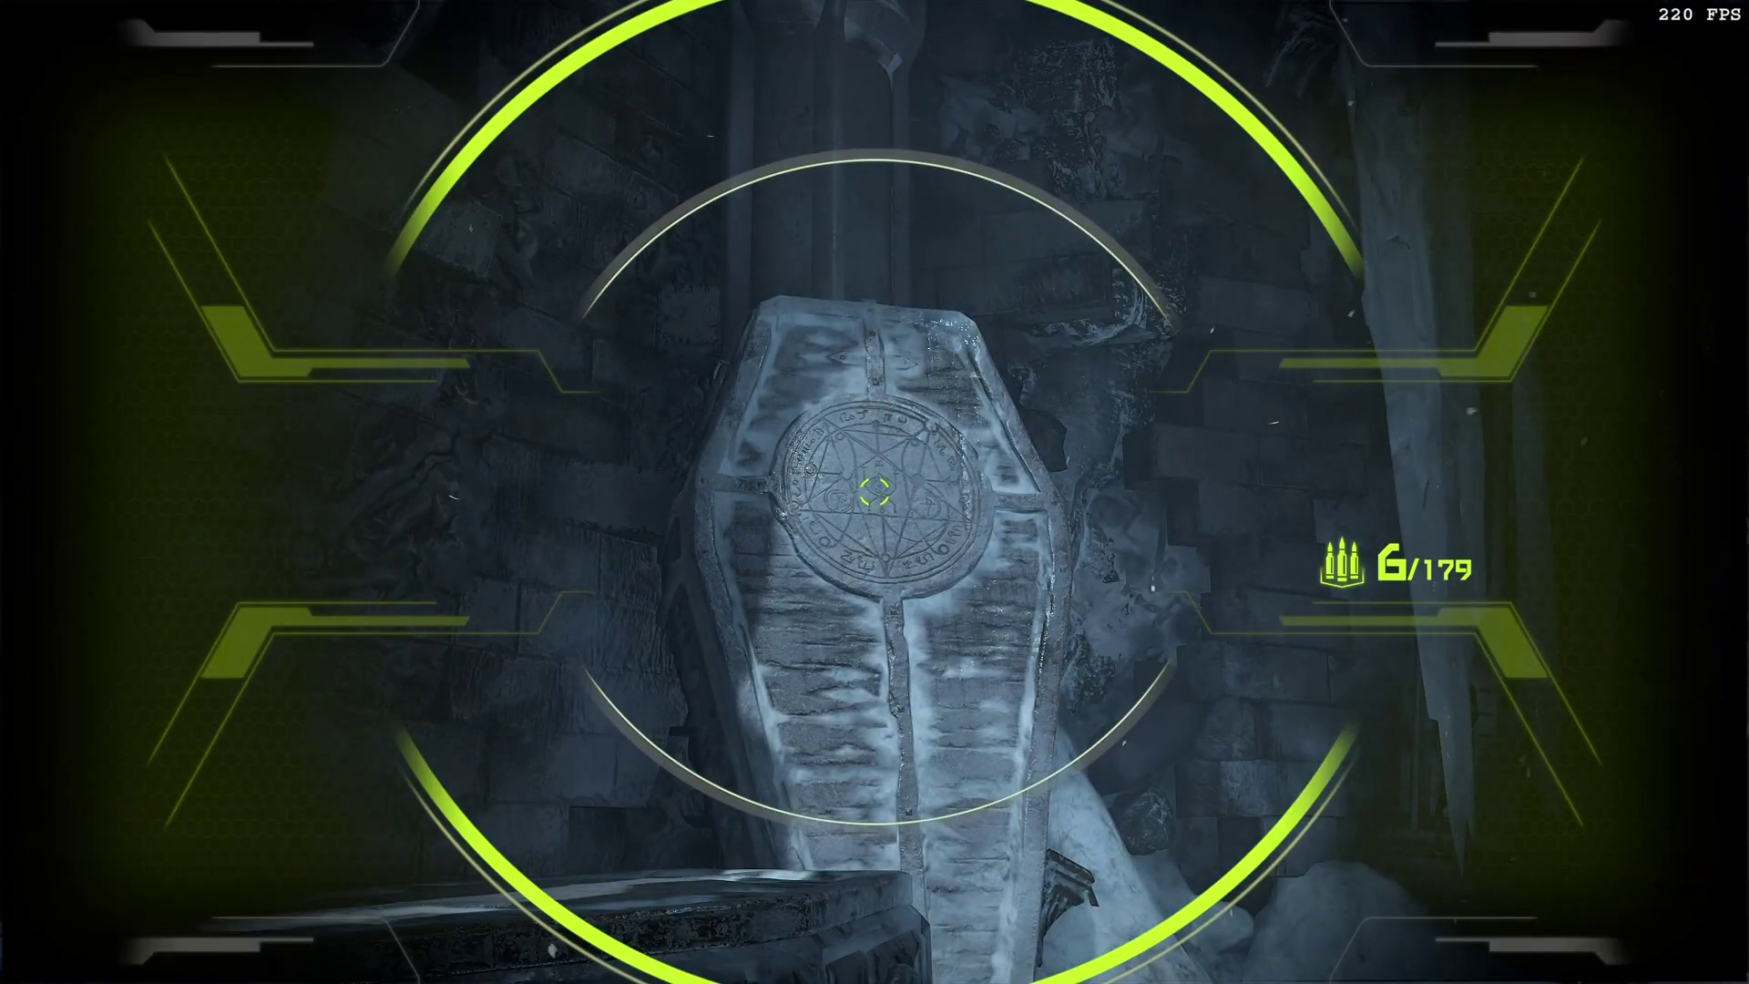
- Set DLSS back to Performance in the video settings, apply the change, and return to the level
key(Escape)
click(221, 315)
scroll(991, 601, down, 1)
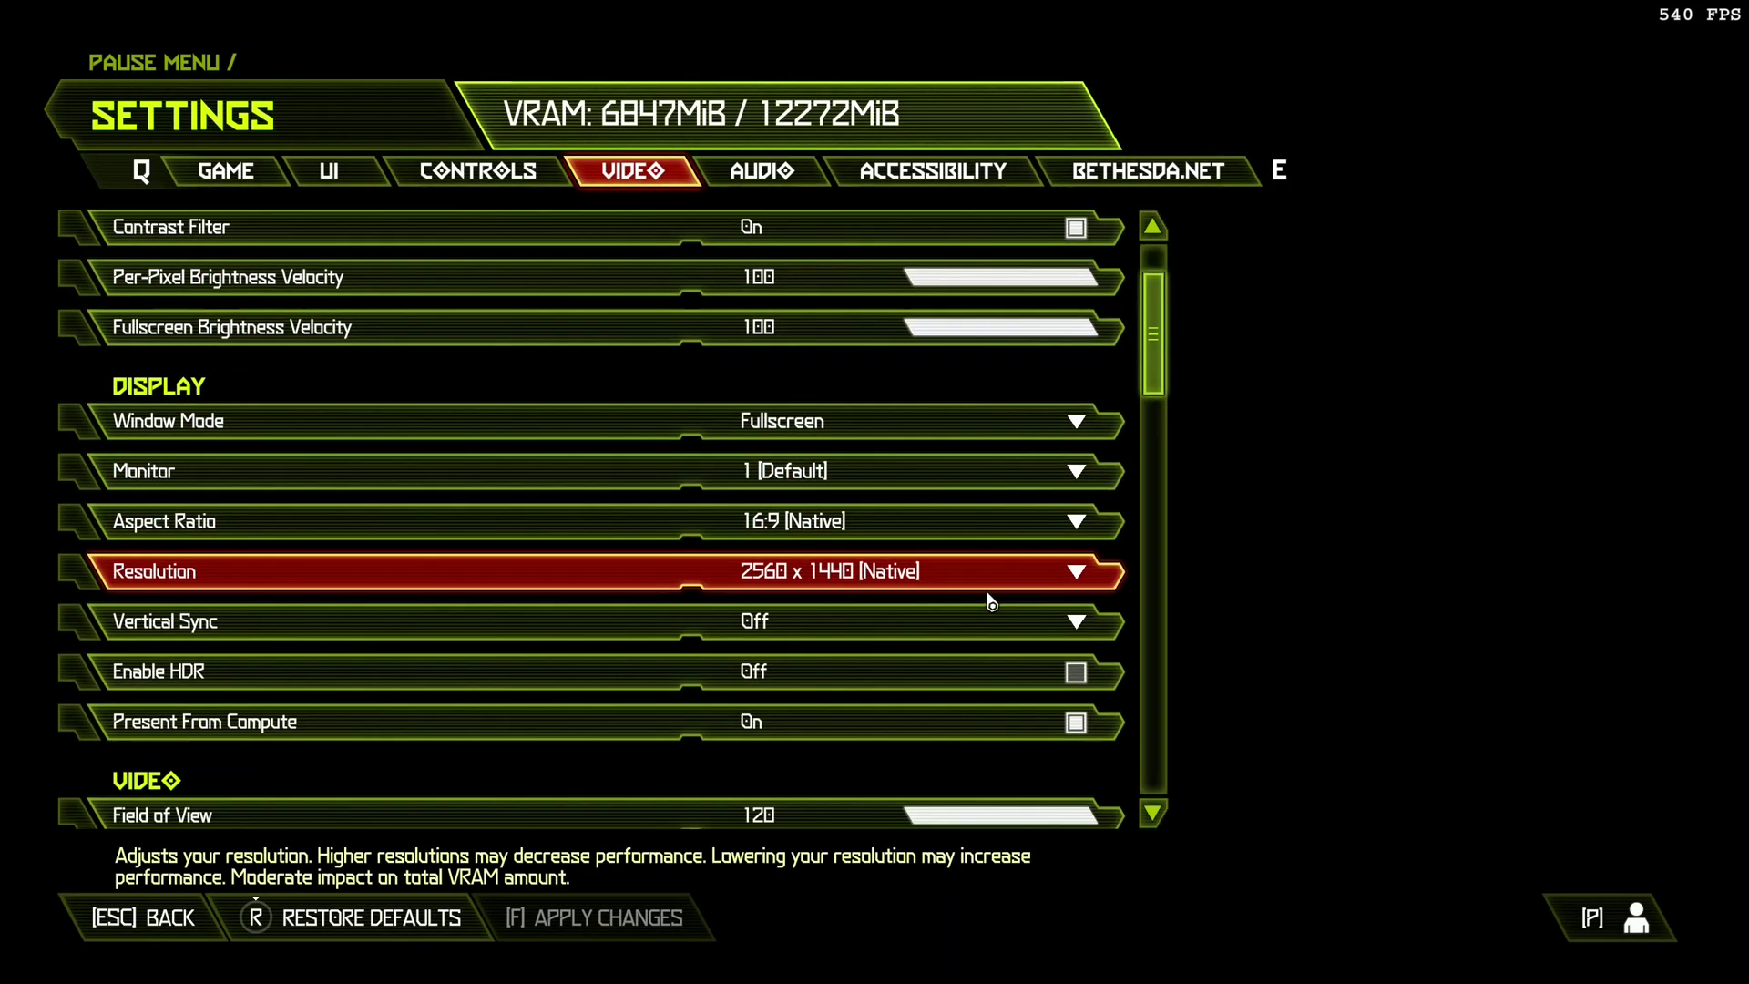
scroll(991, 601, down, 5)
scroll(988, 628, down, 1)
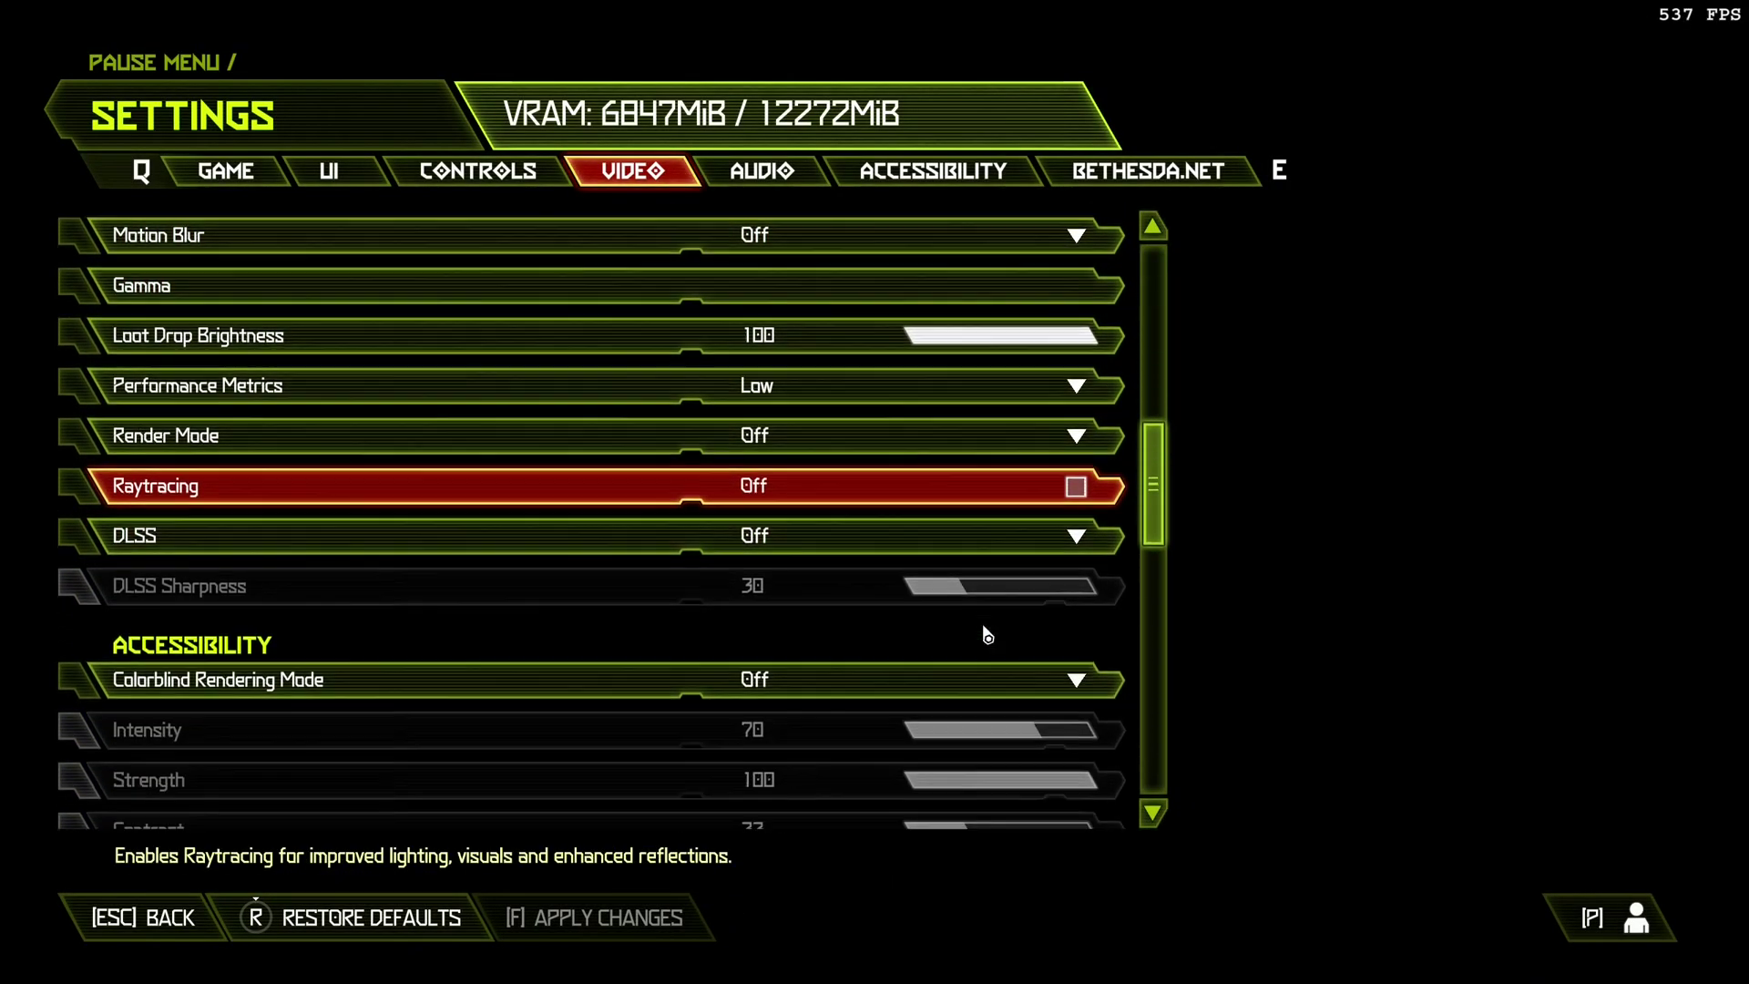
scroll(988, 635, down, 2)
click(963, 437)
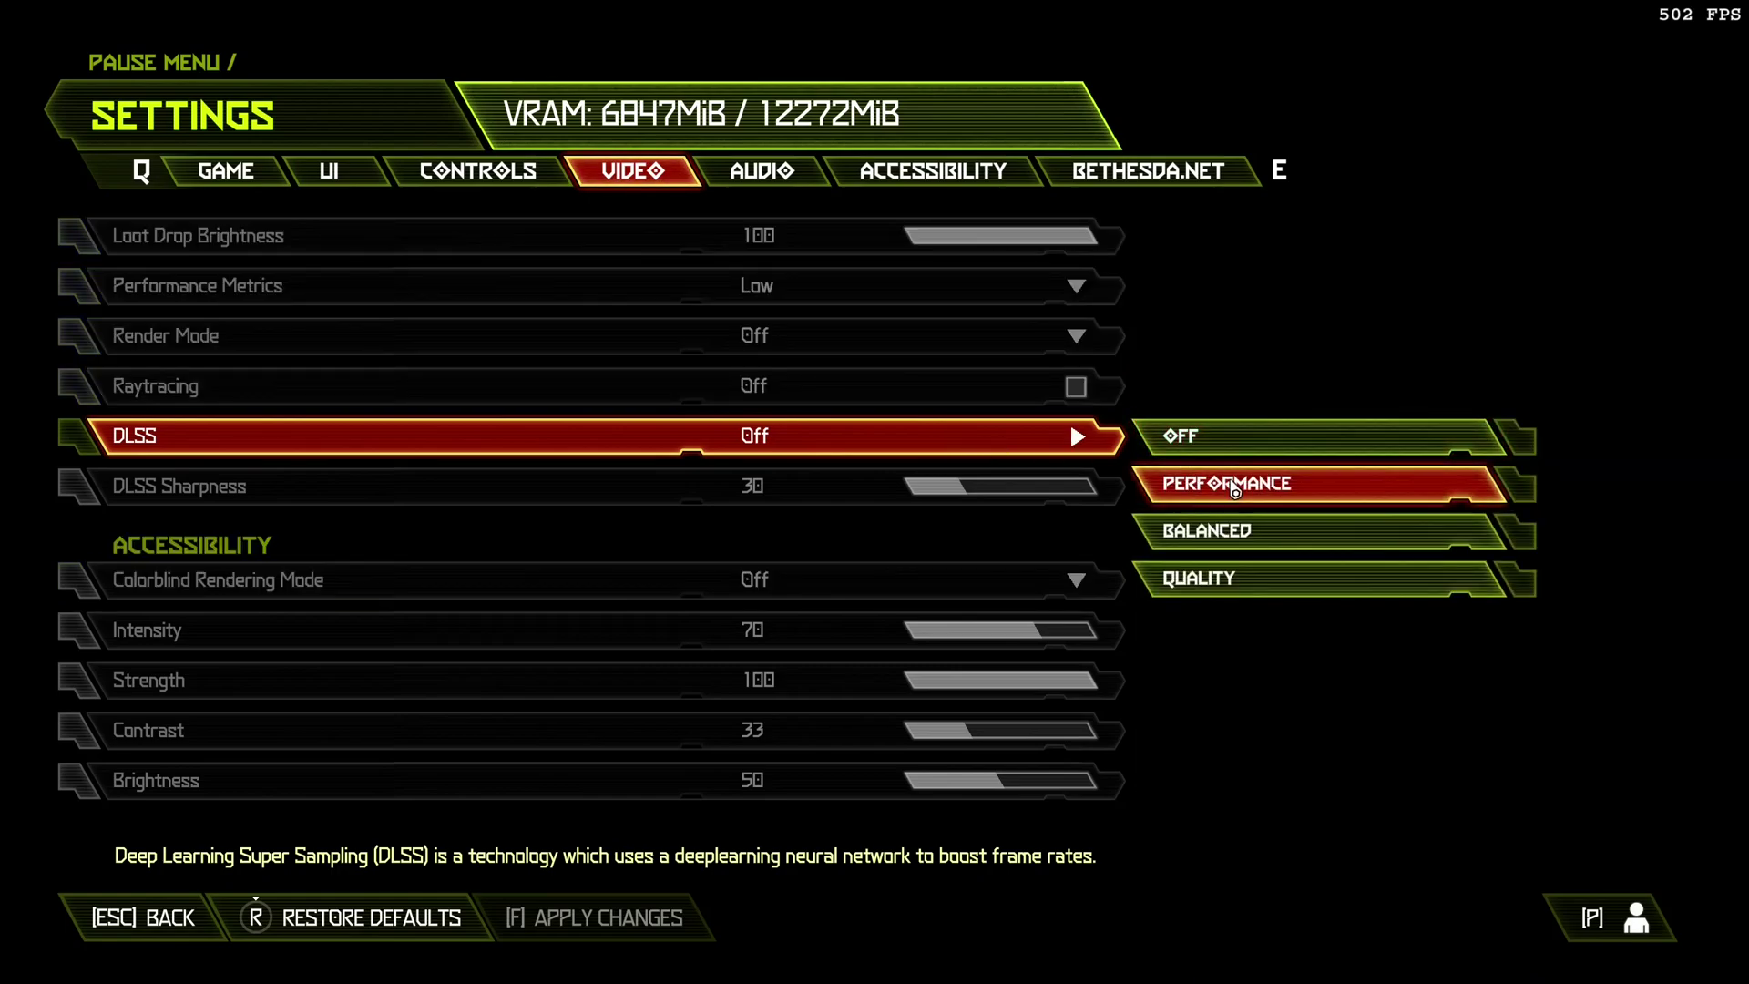
click(1235, 491)
click(629, 934)
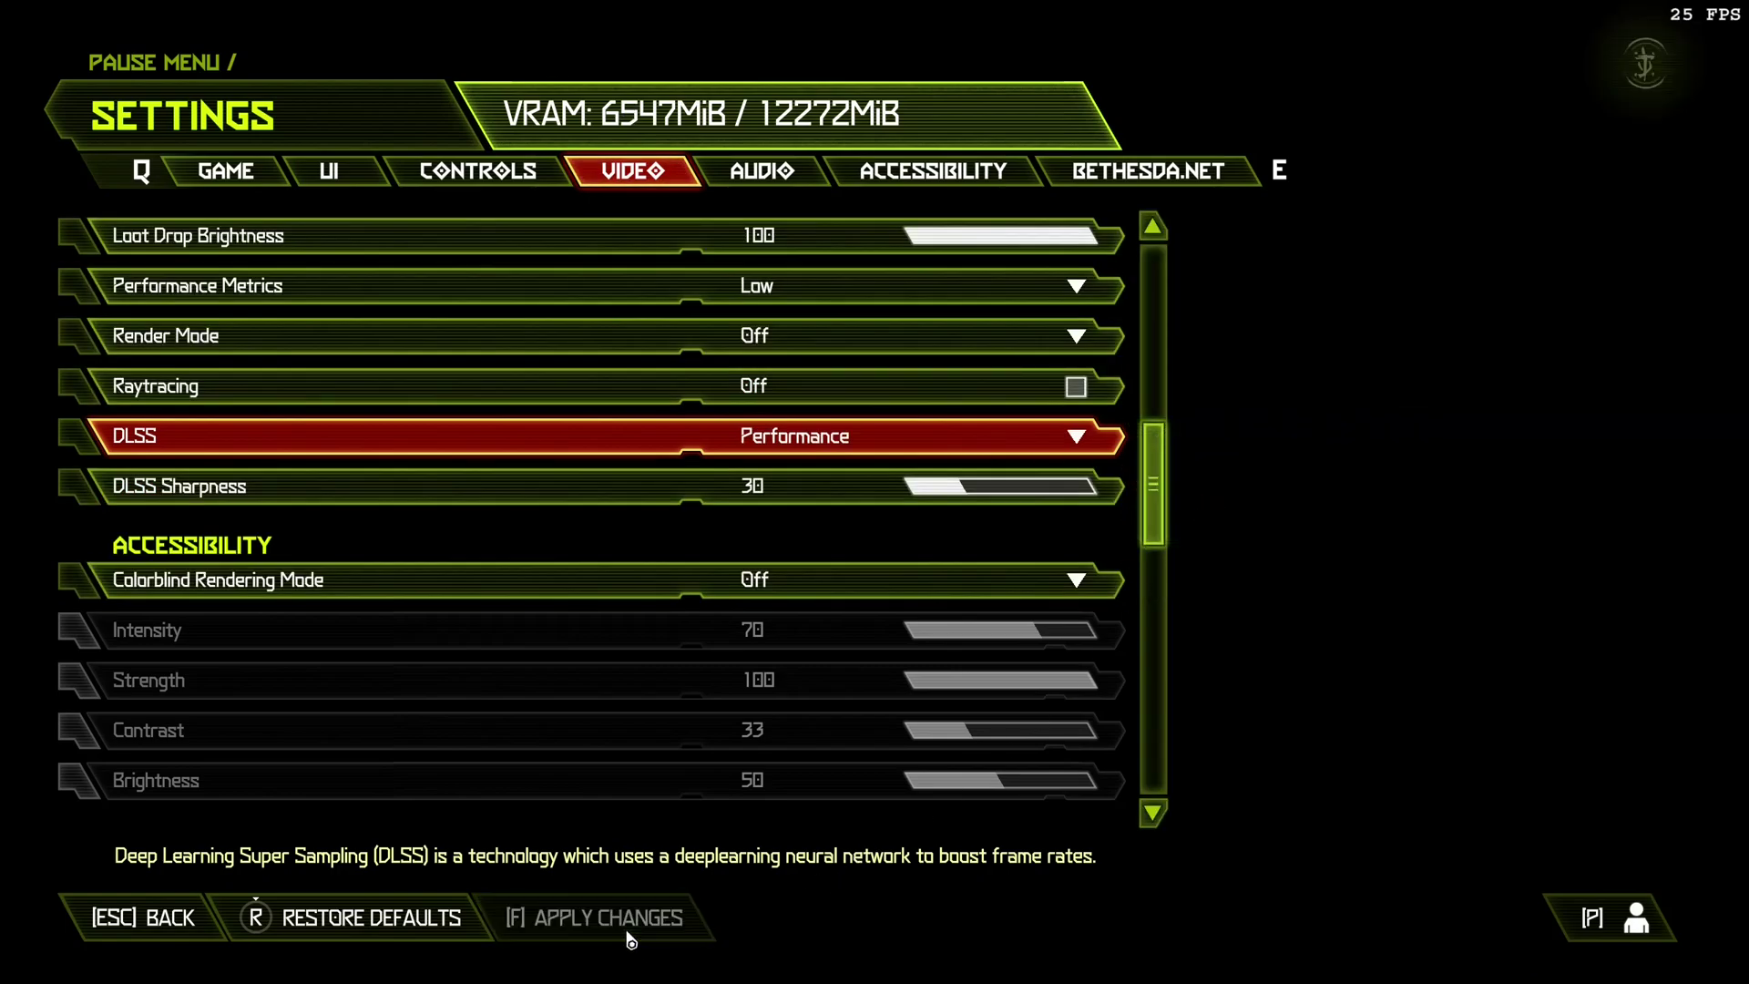
key(Escape)
key(Escape)
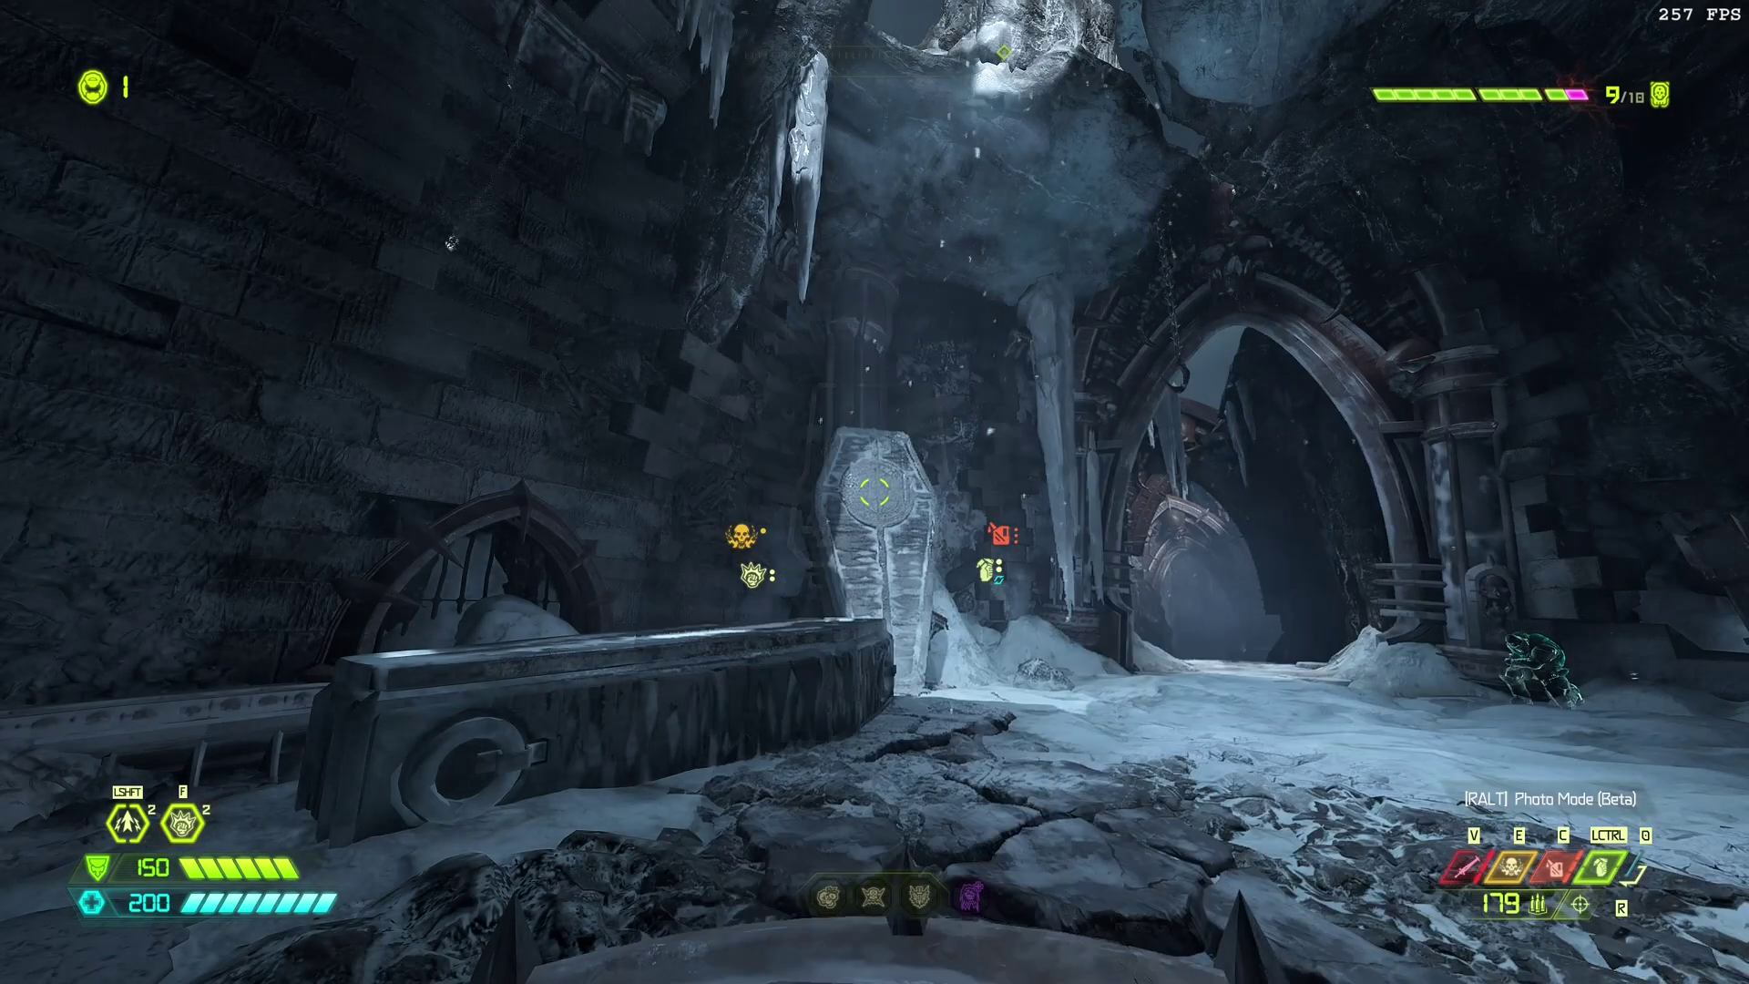
- Examine the coffin and the icy archway, with and without the weapon scope, in DLSS Performance mode
right_click(875, 492)
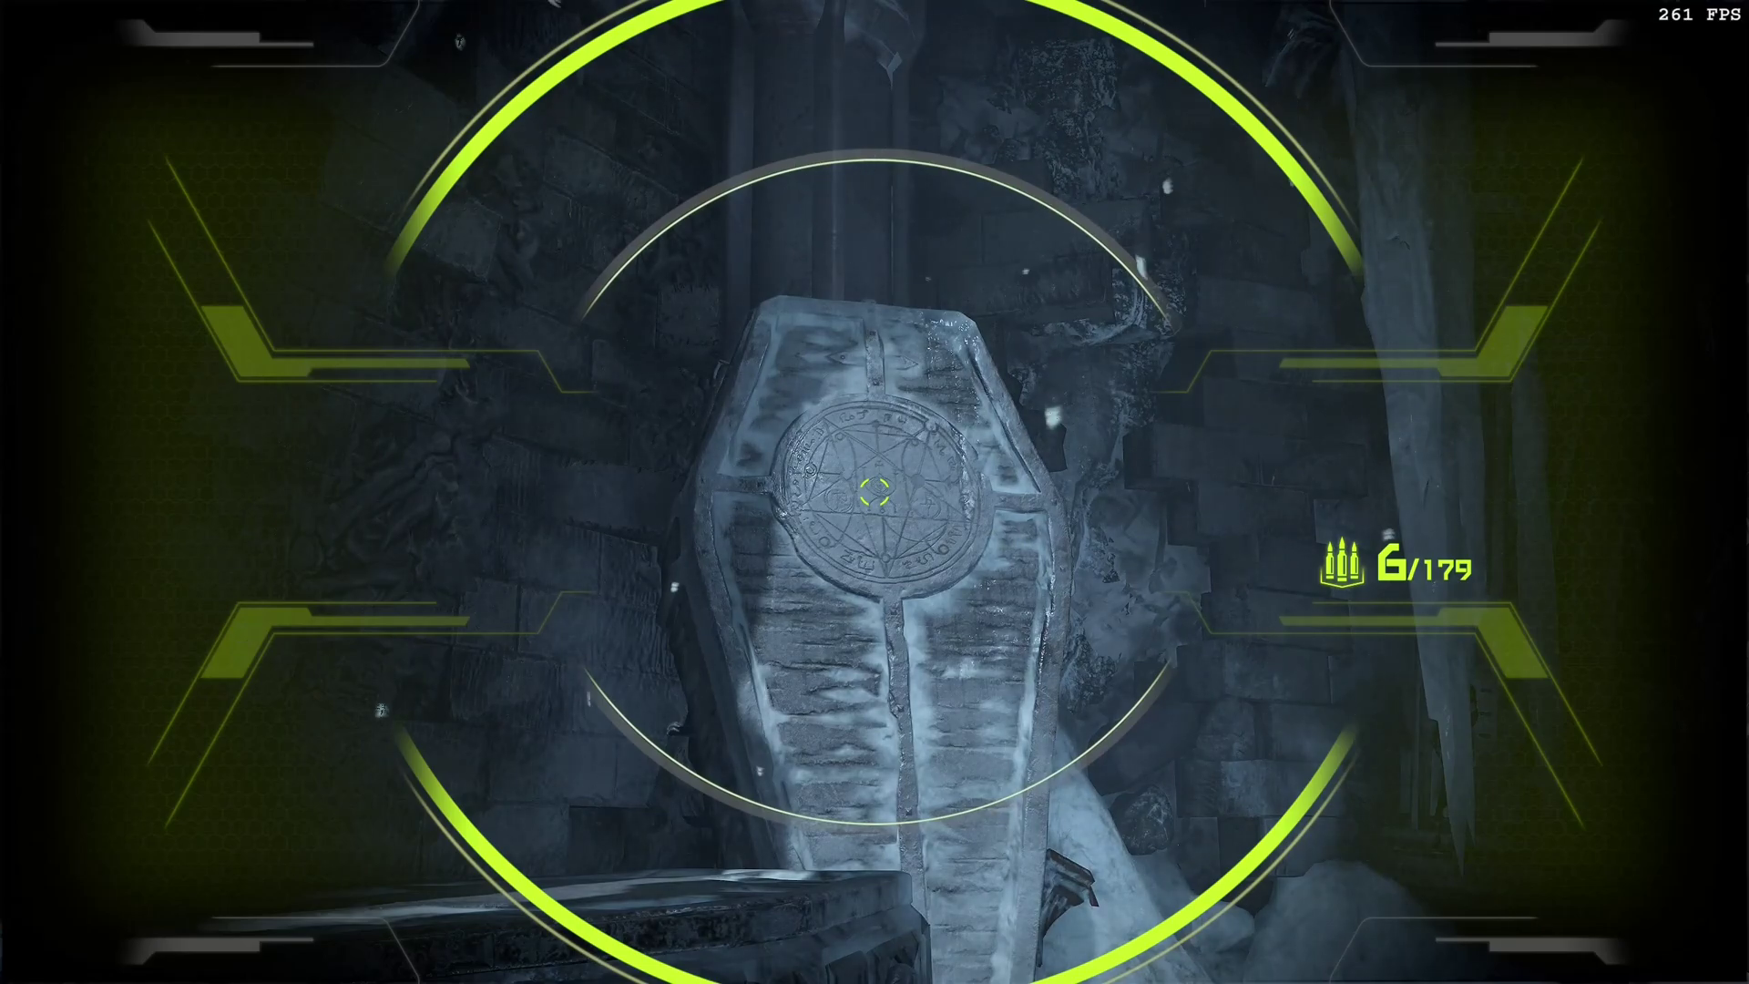
right_click(874, 492)
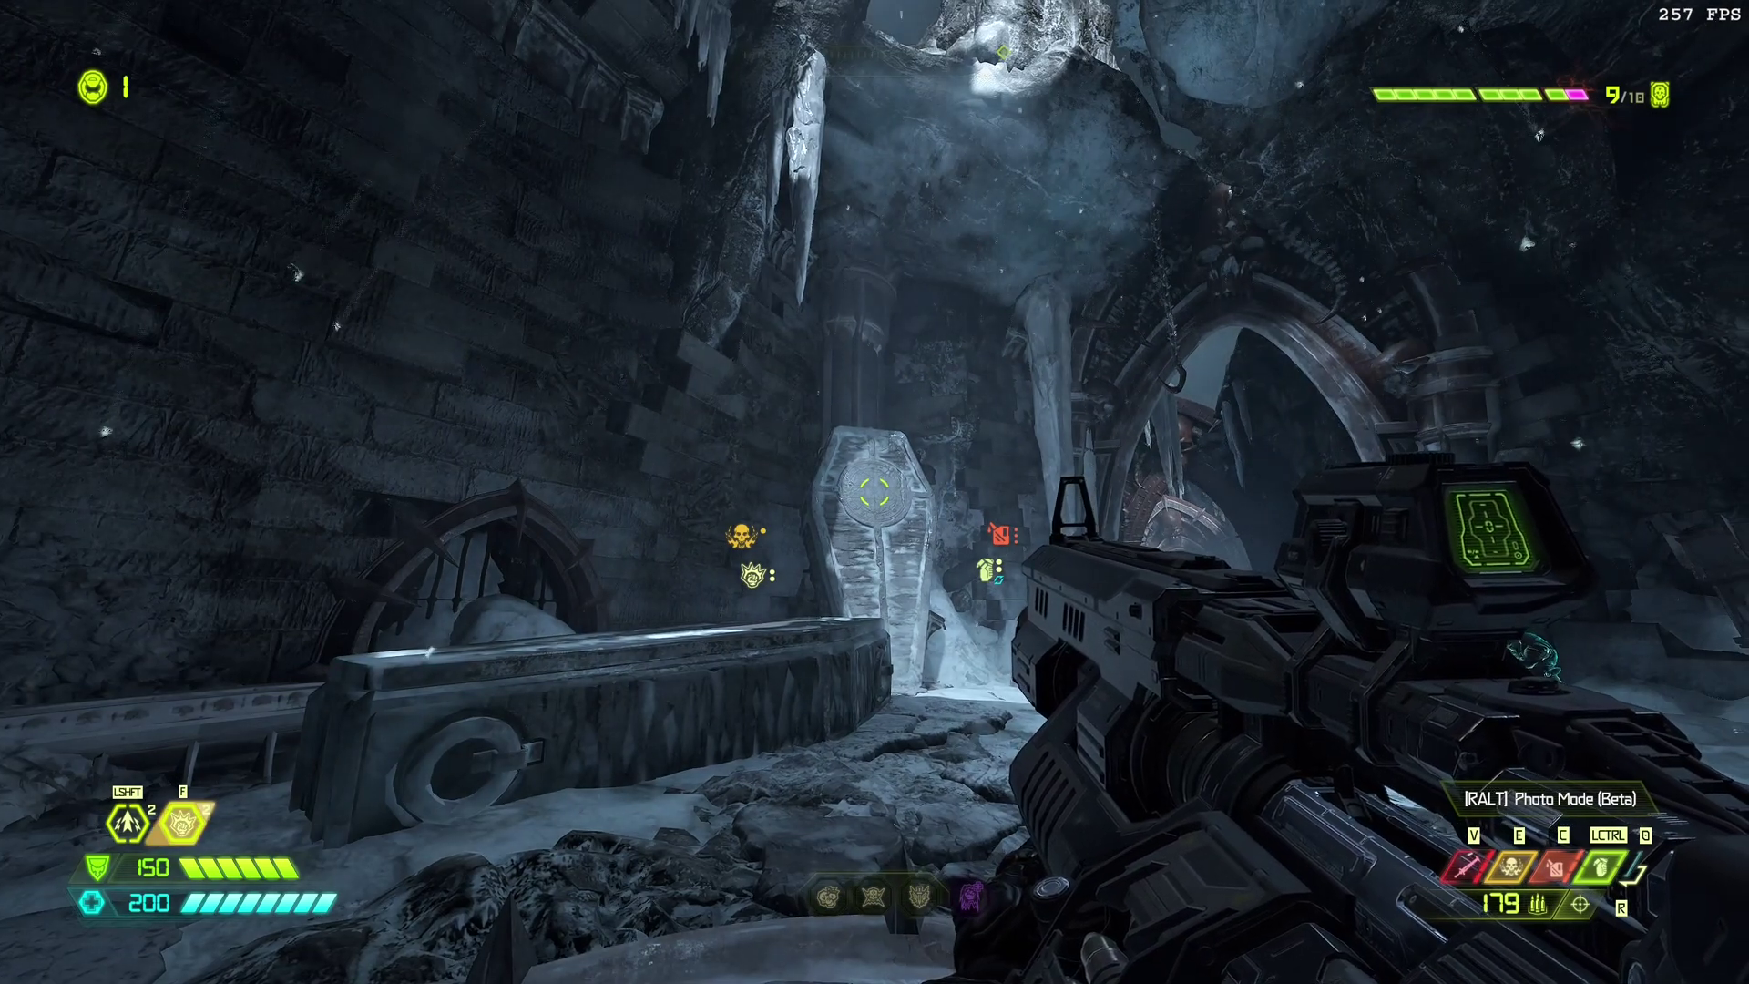
mouse_move(875, 492)
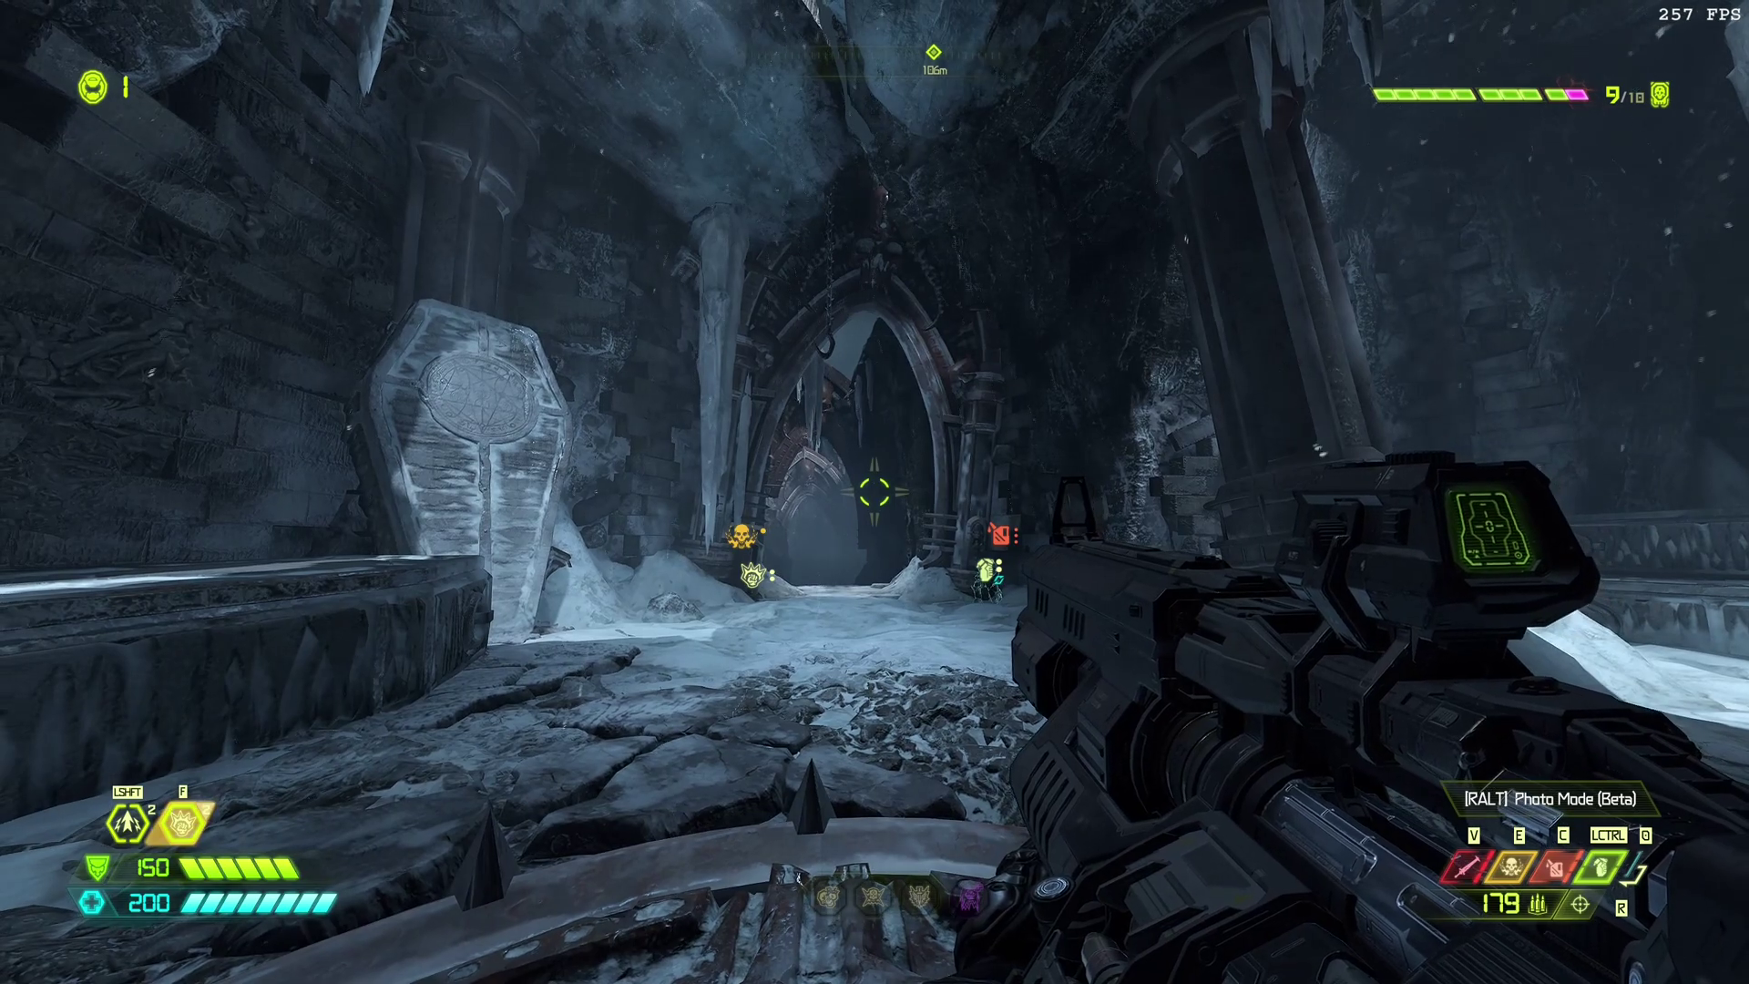
key(f)
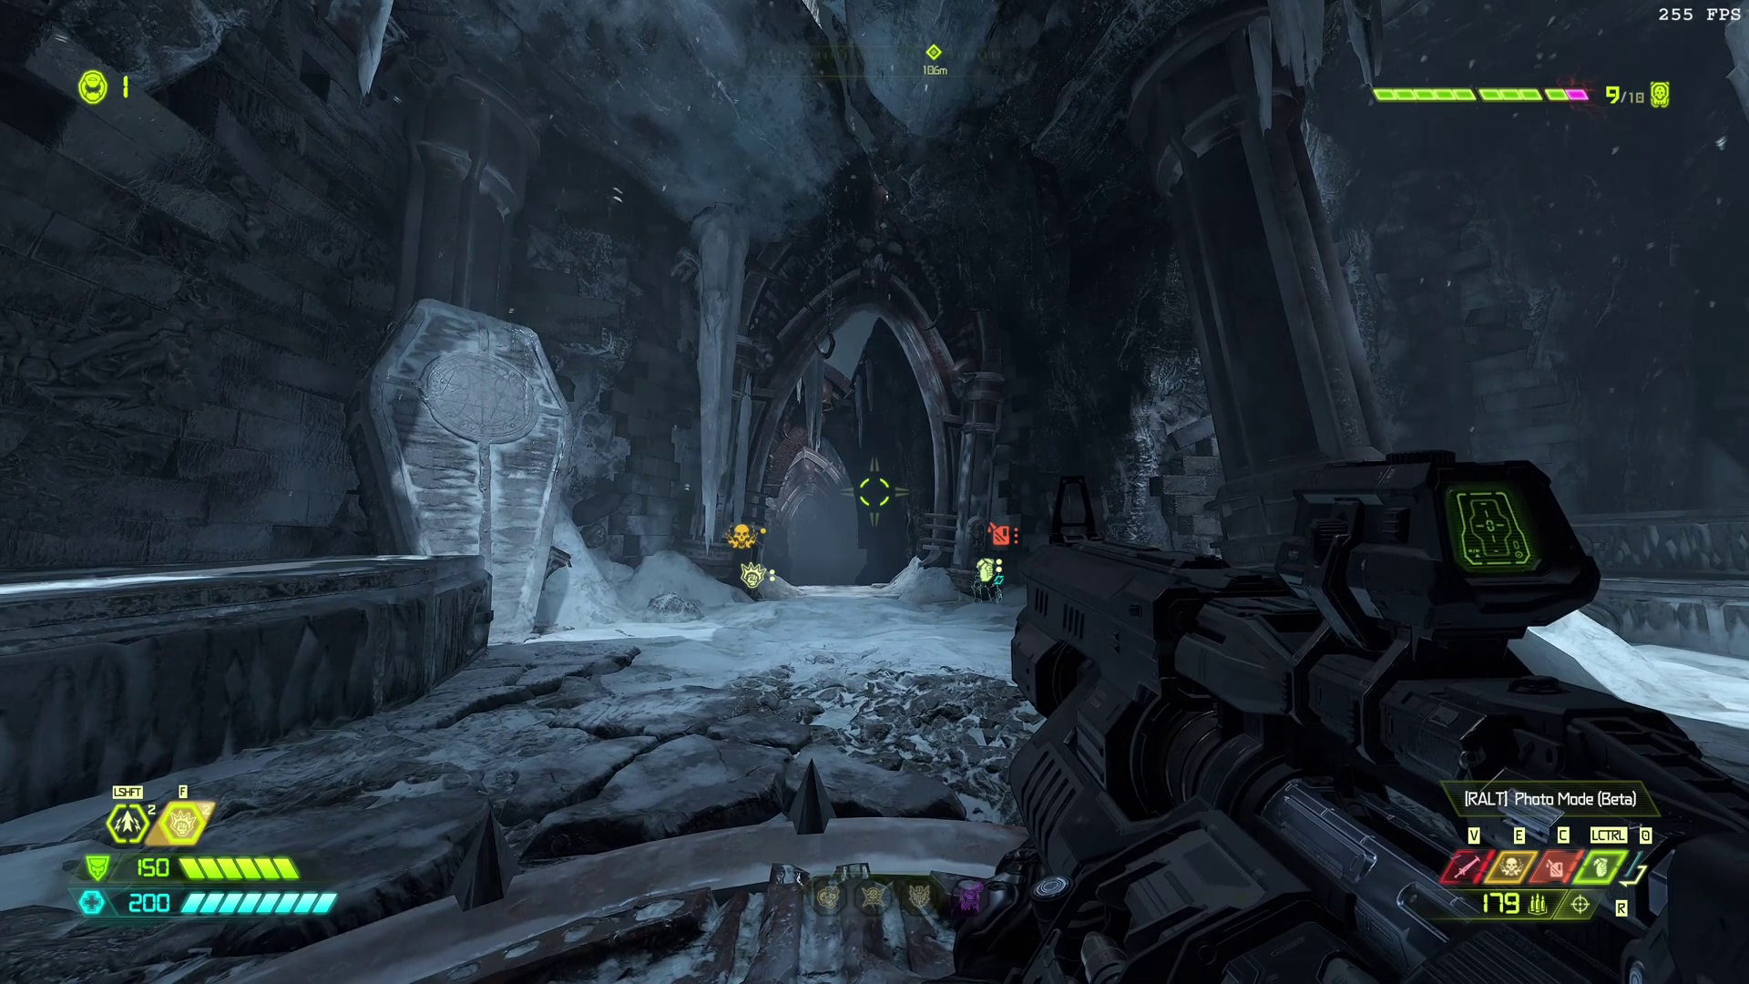
key(w)
key(a)
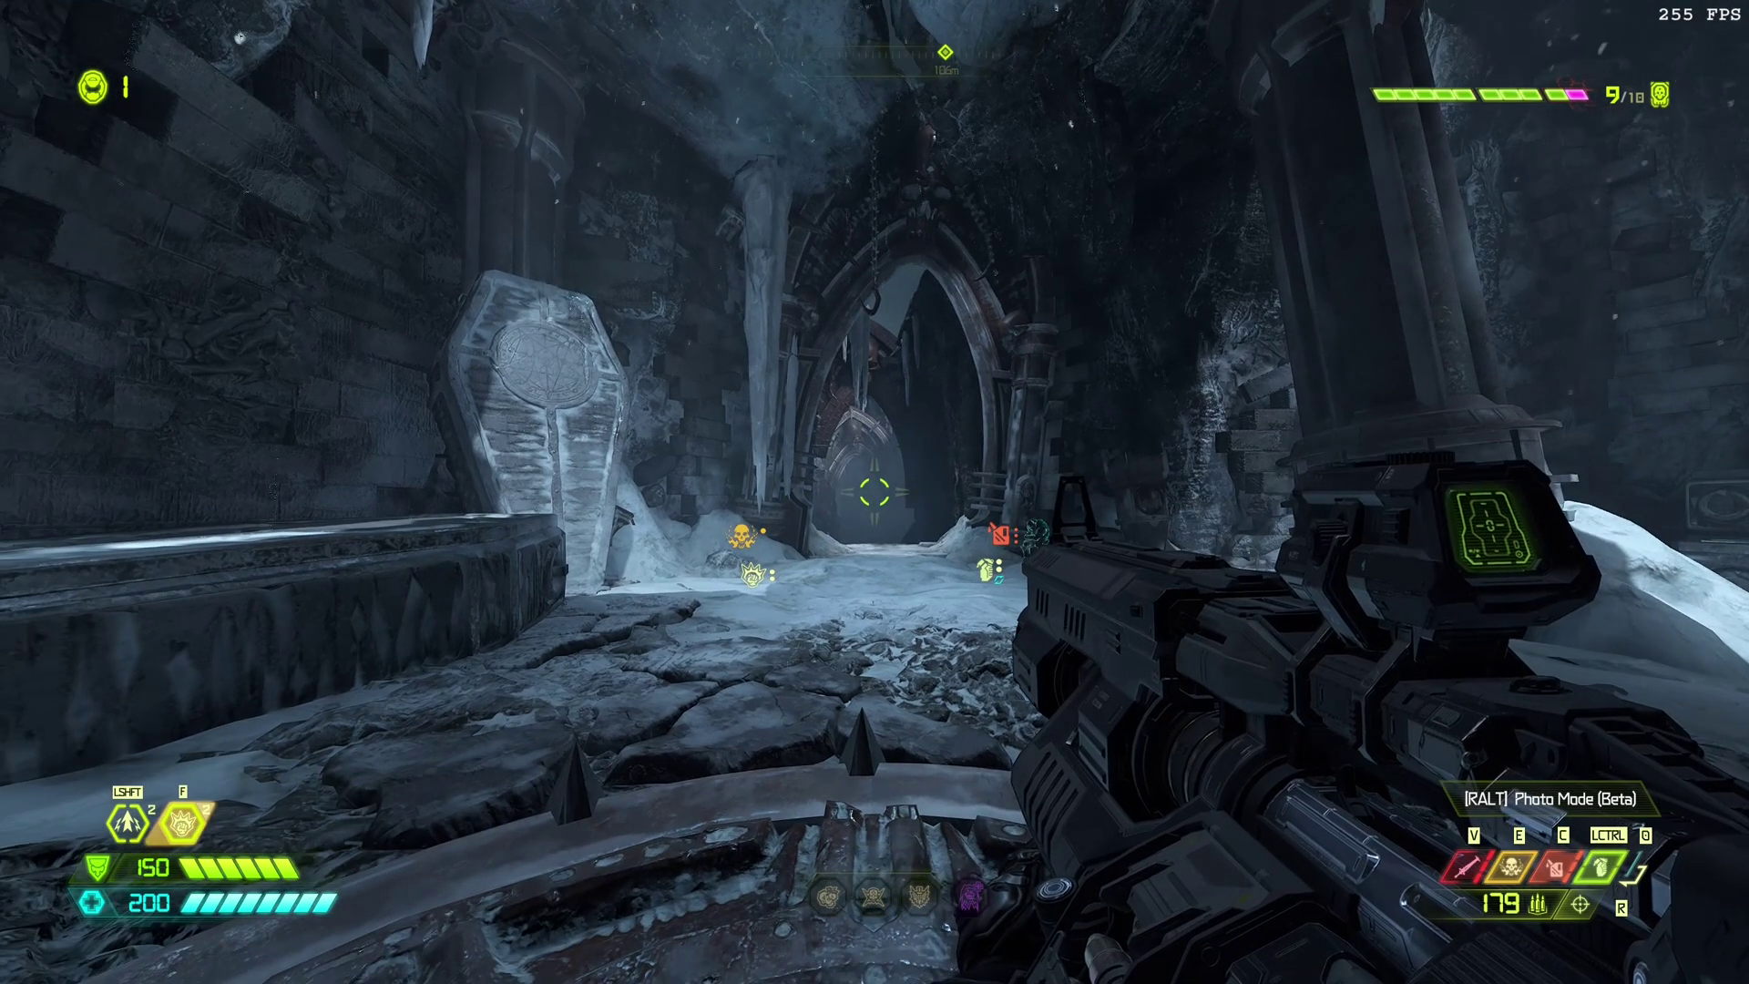
right_click(875, 492)
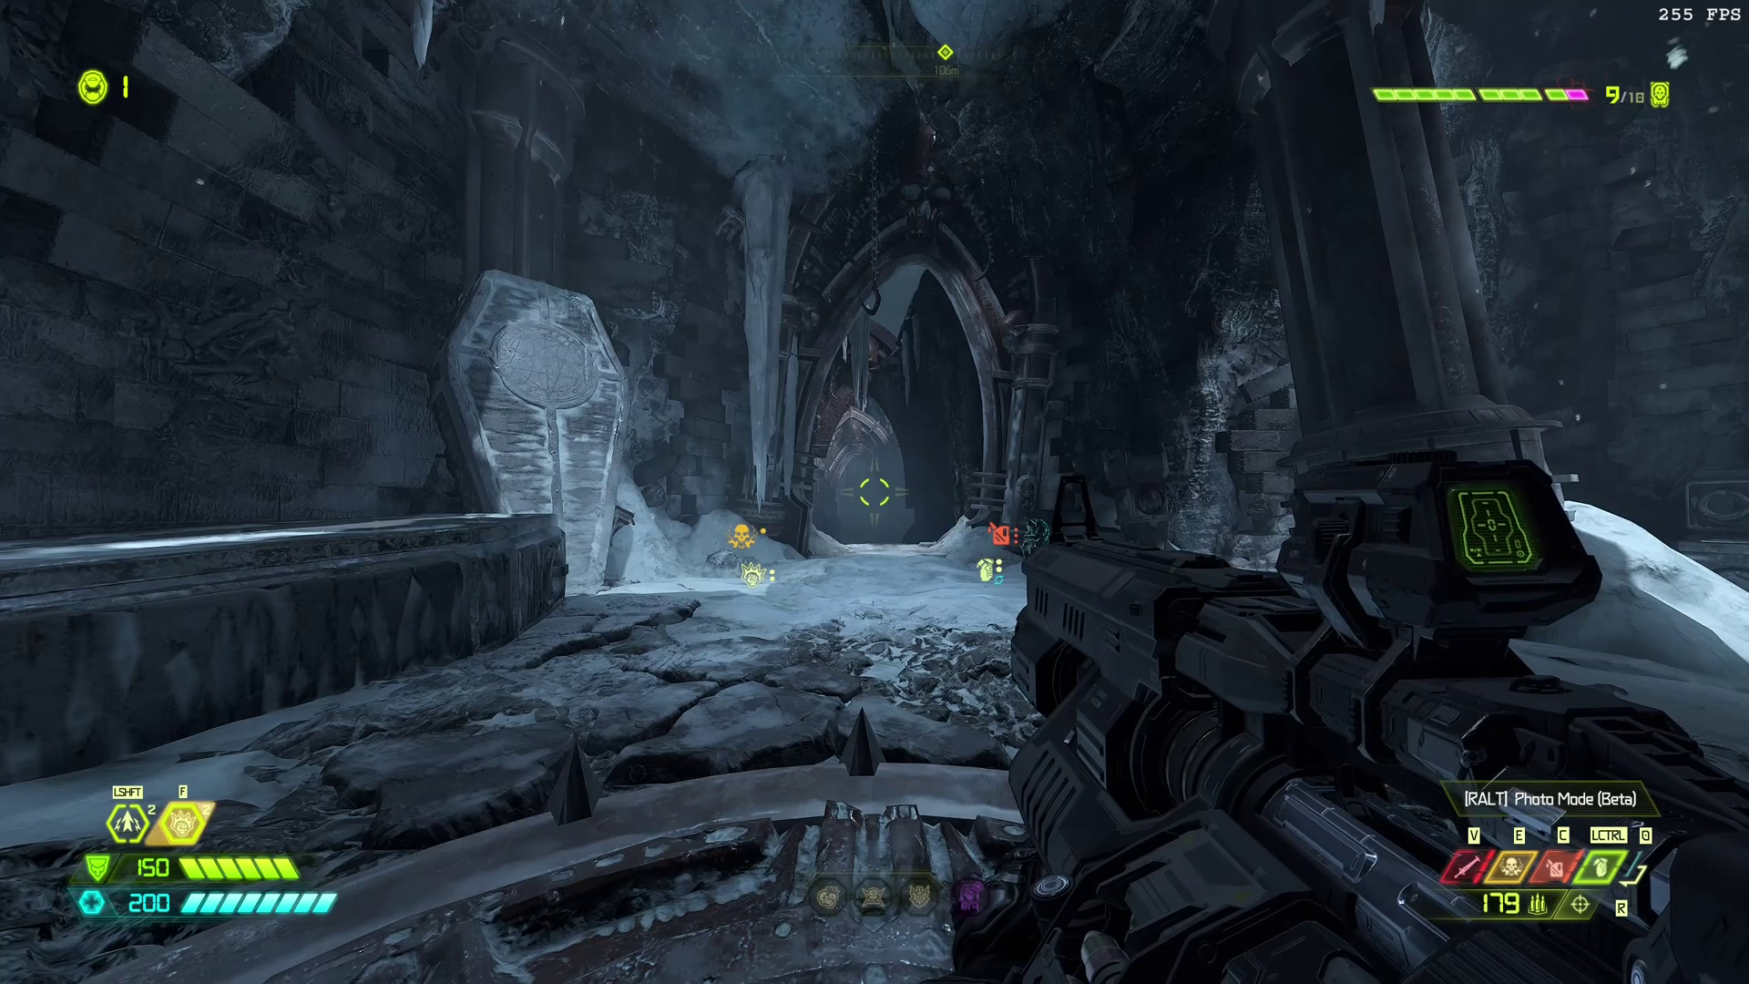
key(s)
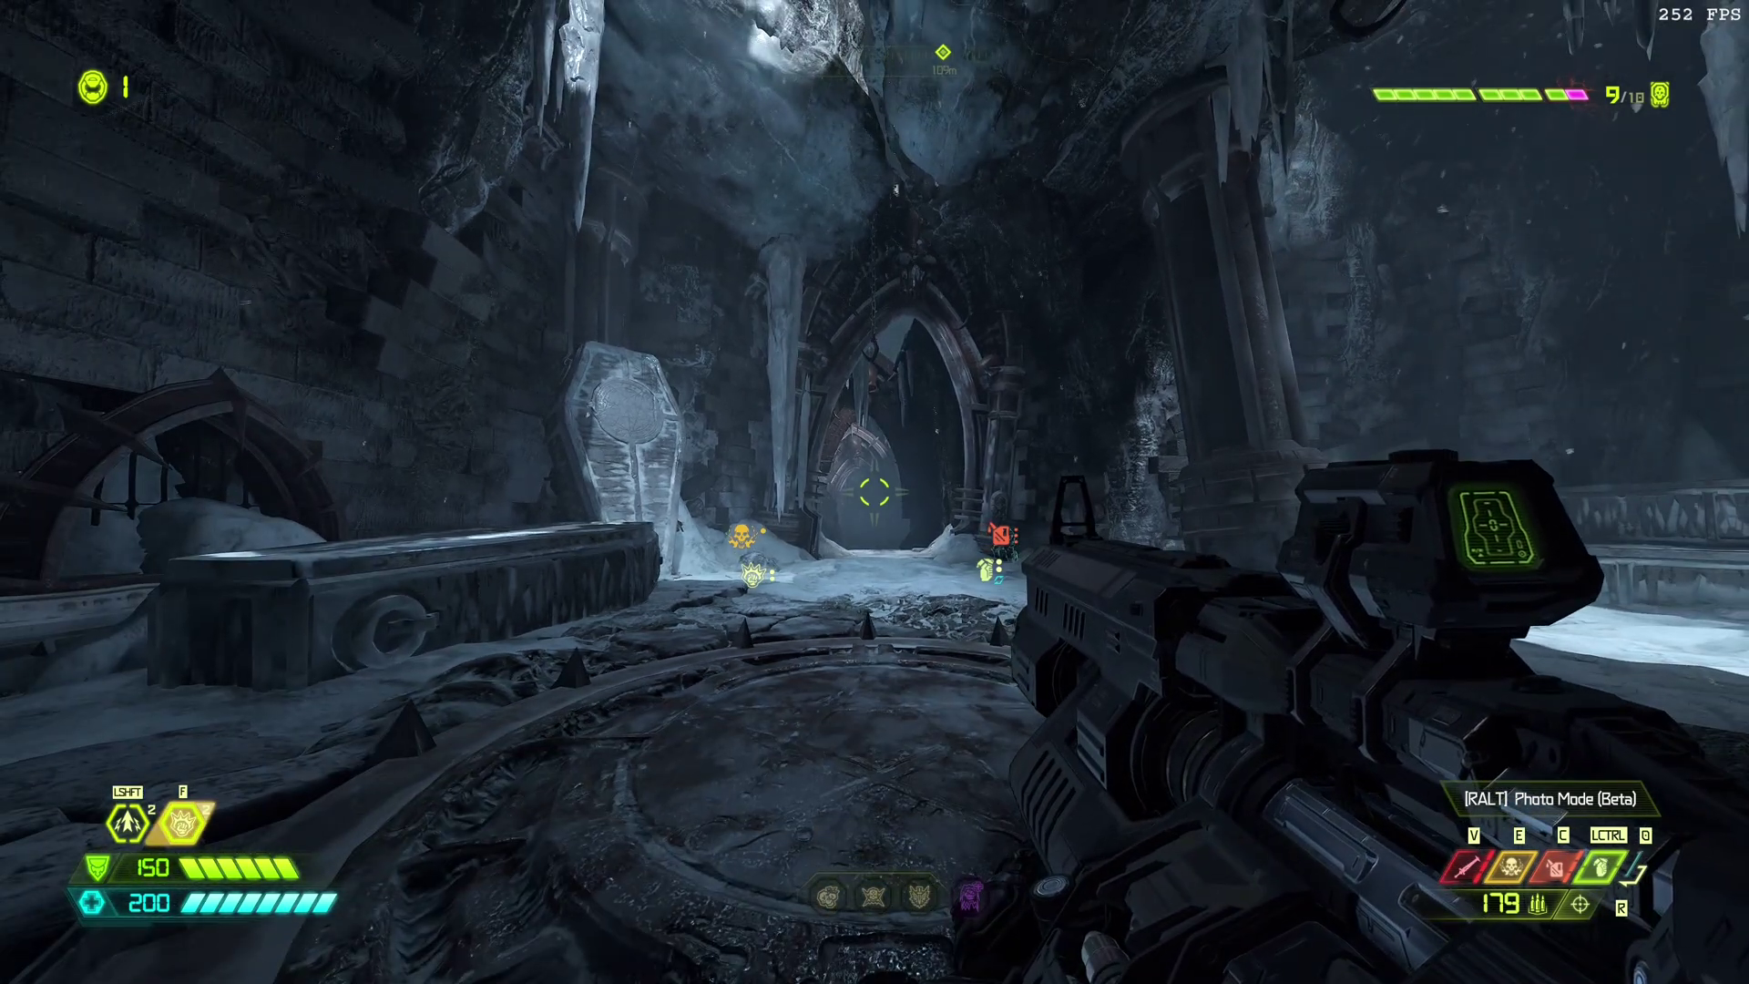
right_click(874, 491)
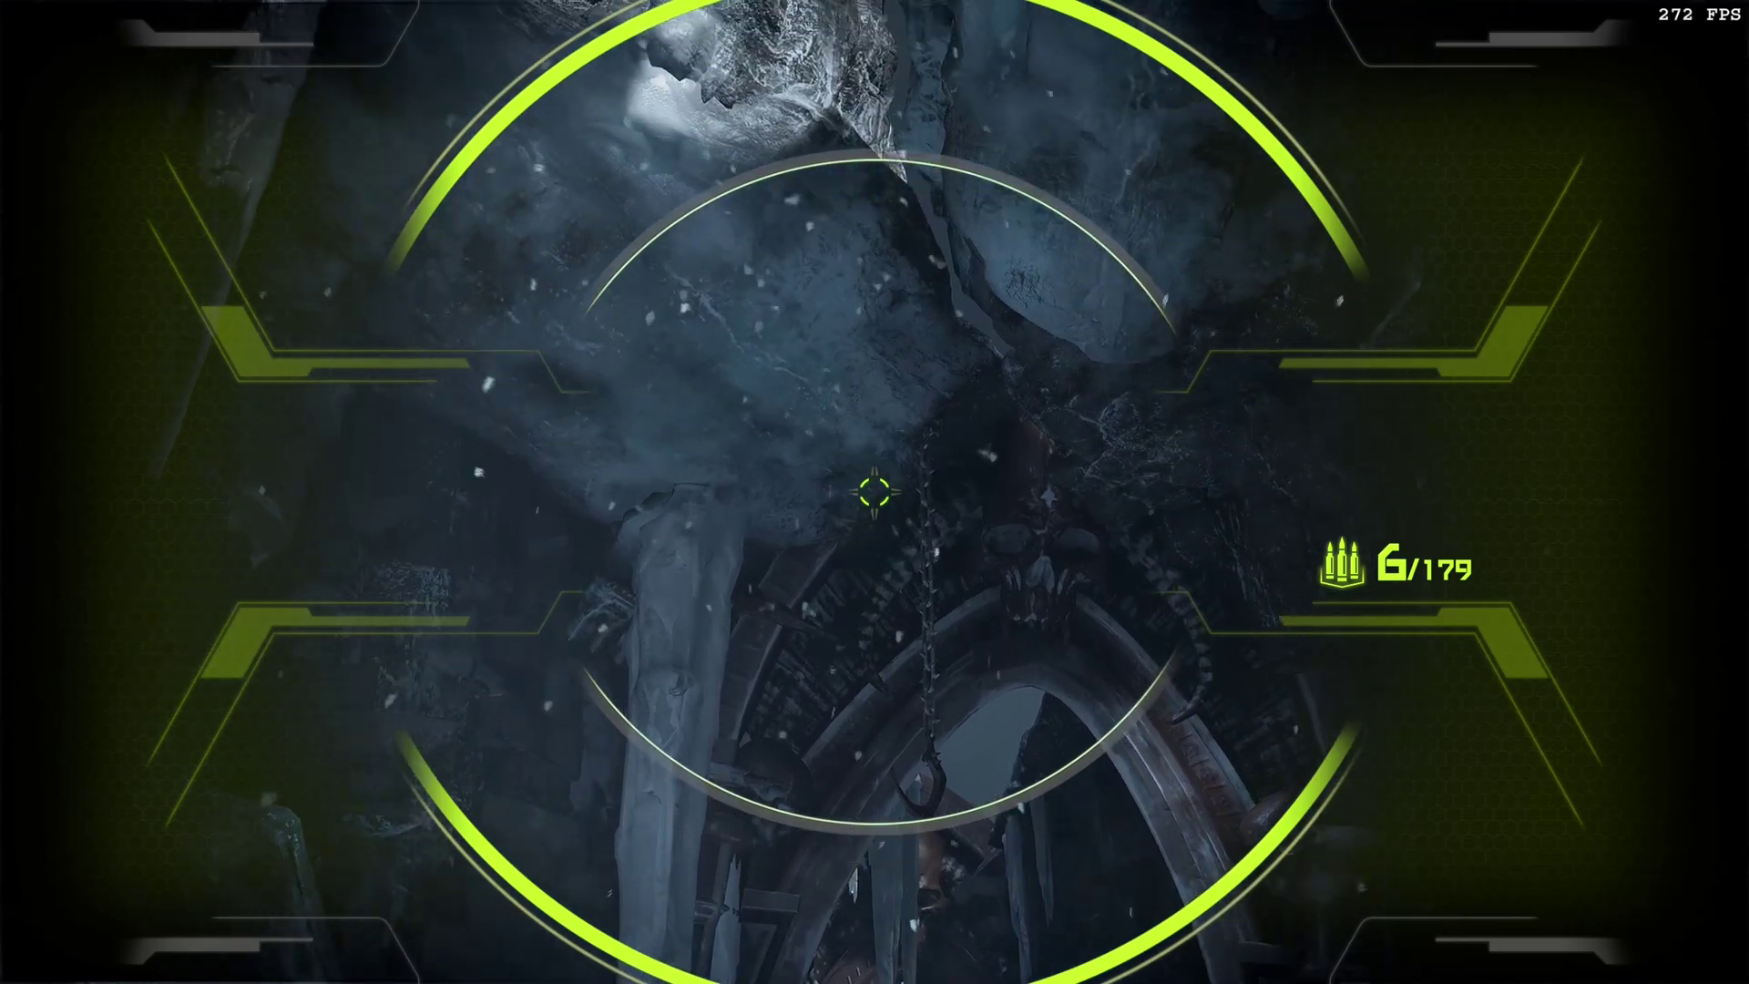
right_click(874, 492)
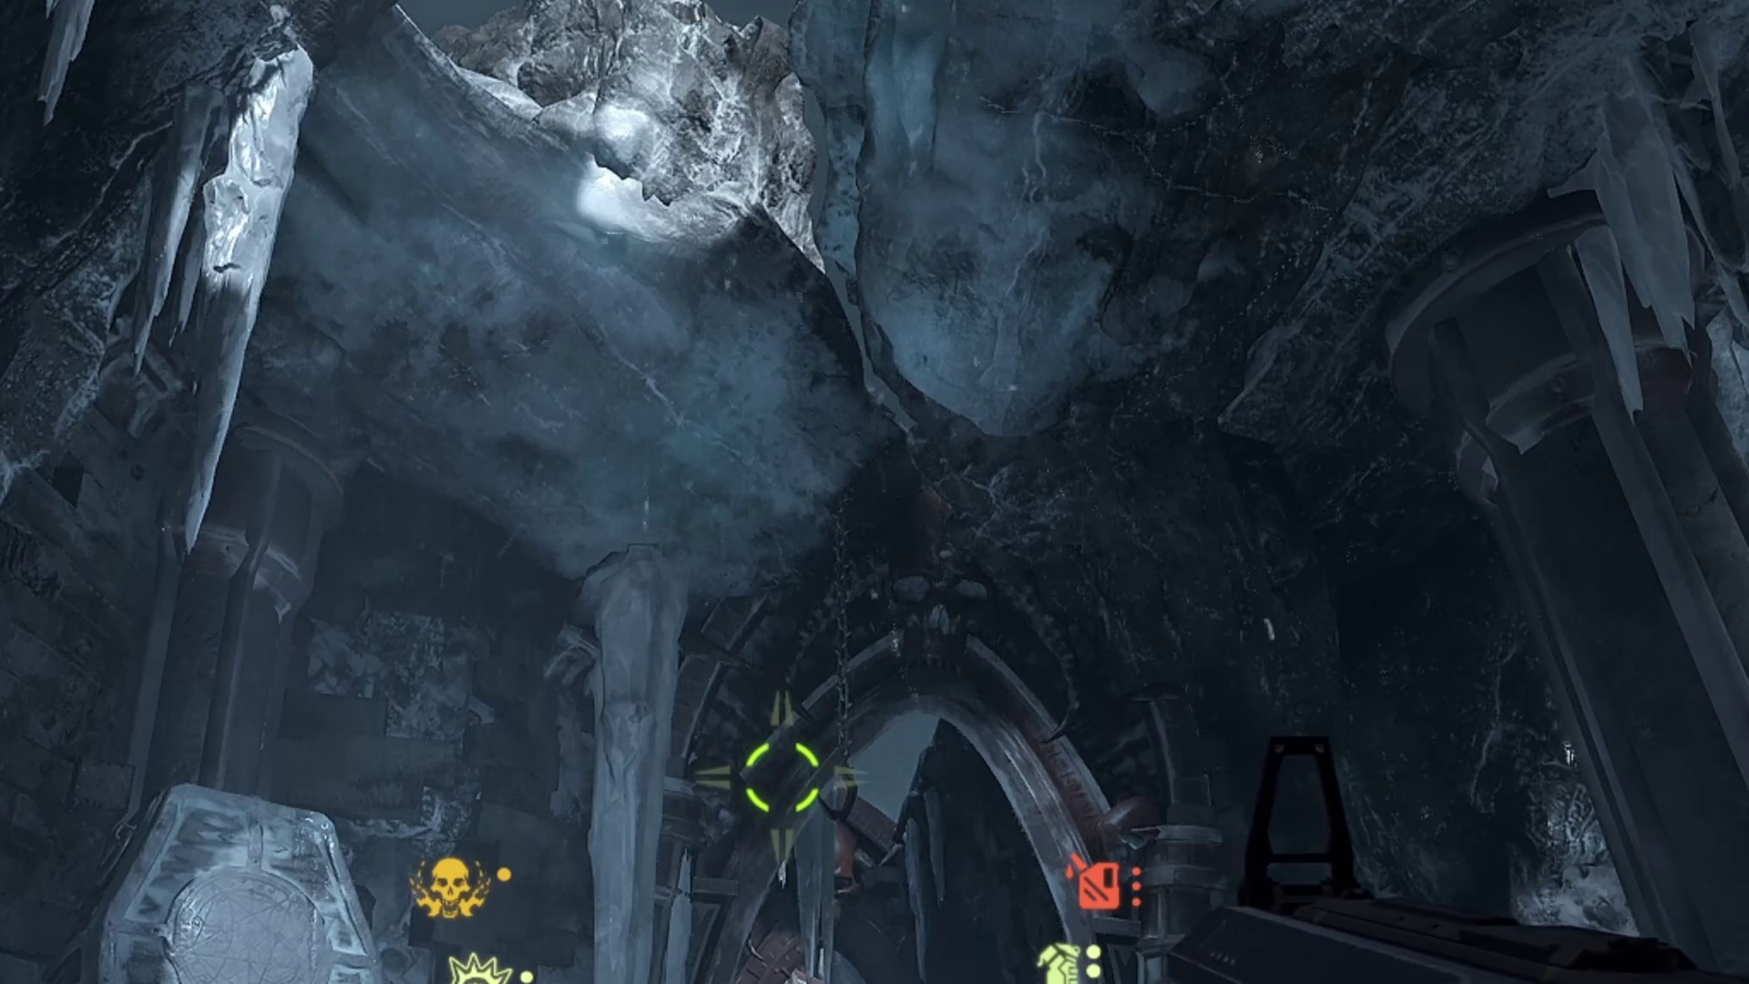
- Reopen the video settings, set DLSS to Off with the change applied, and return to the level
key(Escape)
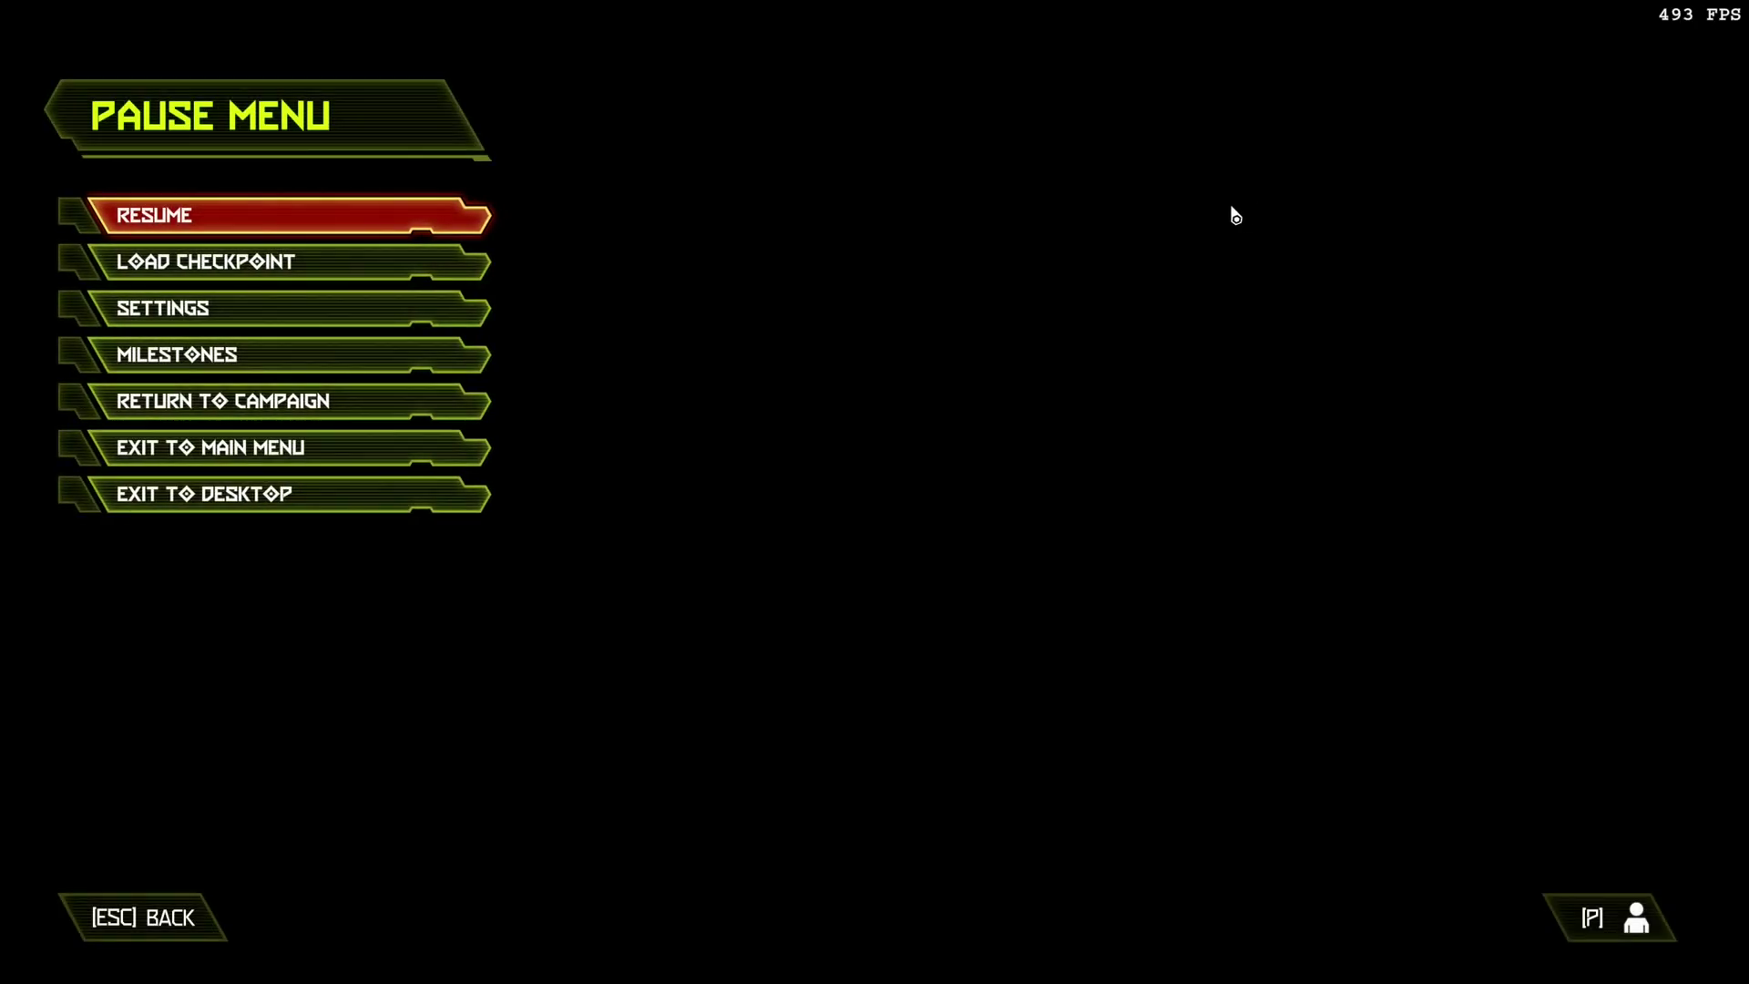
click(480, 305)
scroll(911, 455, down, 5)
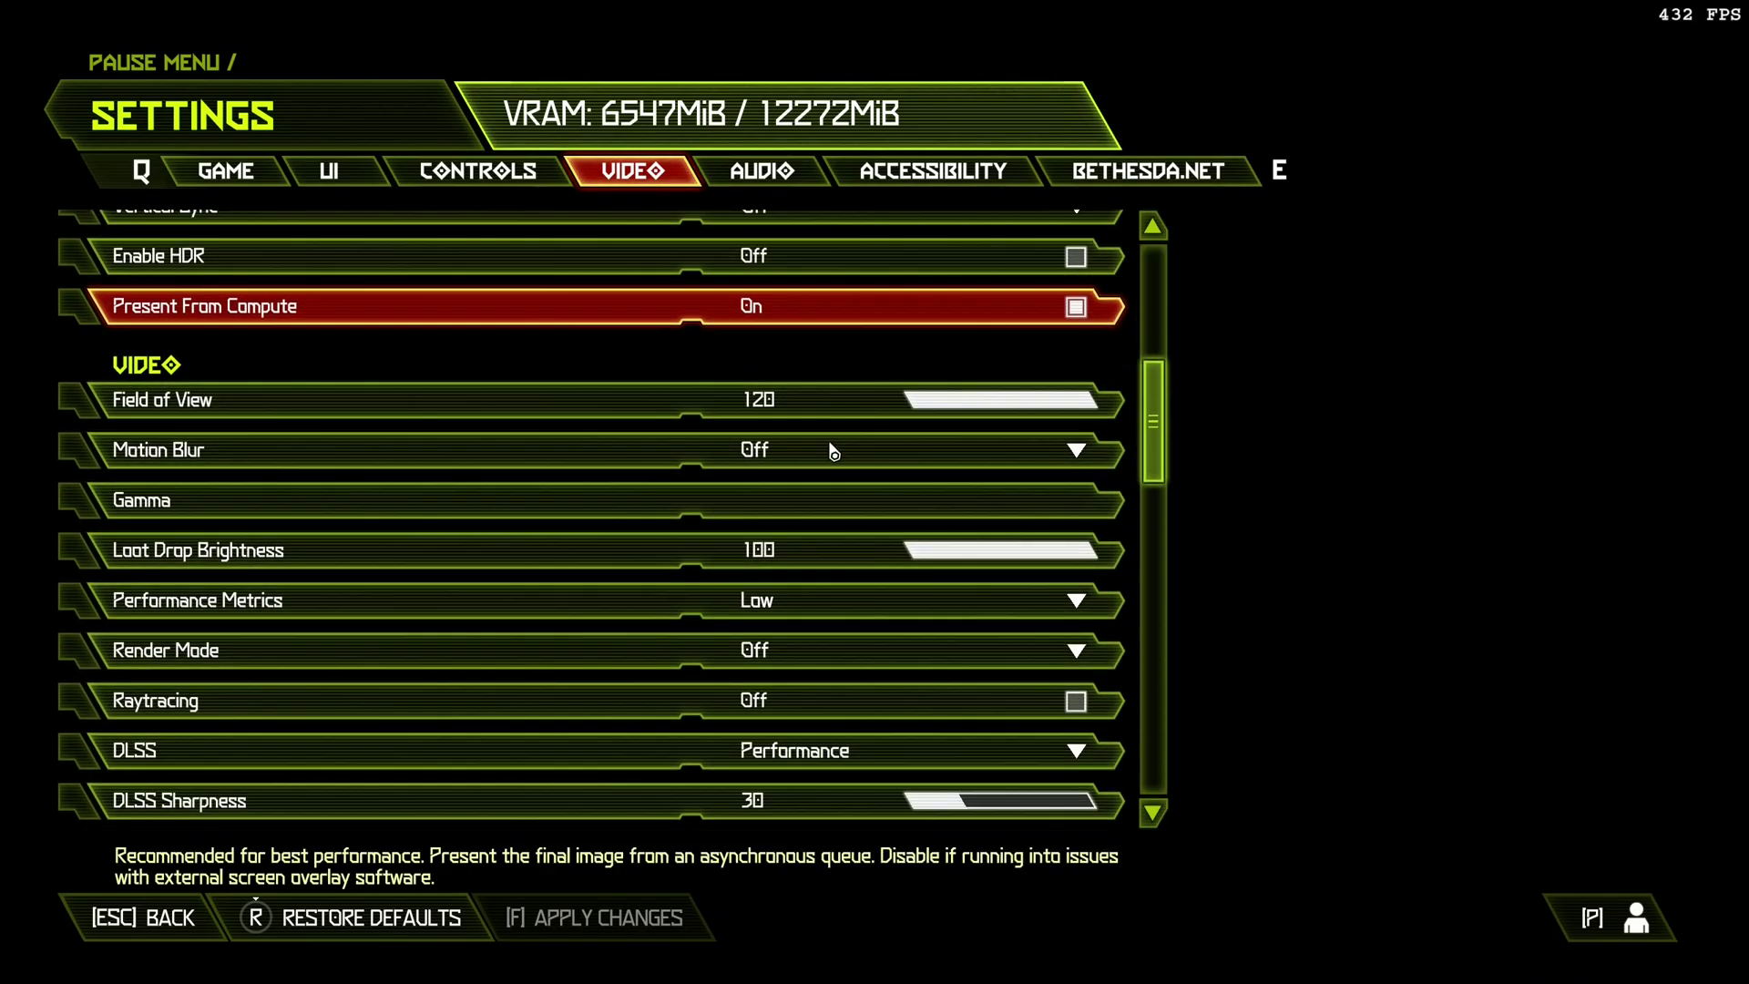
scroll(833, 451, down, 4)
click(966, 557)
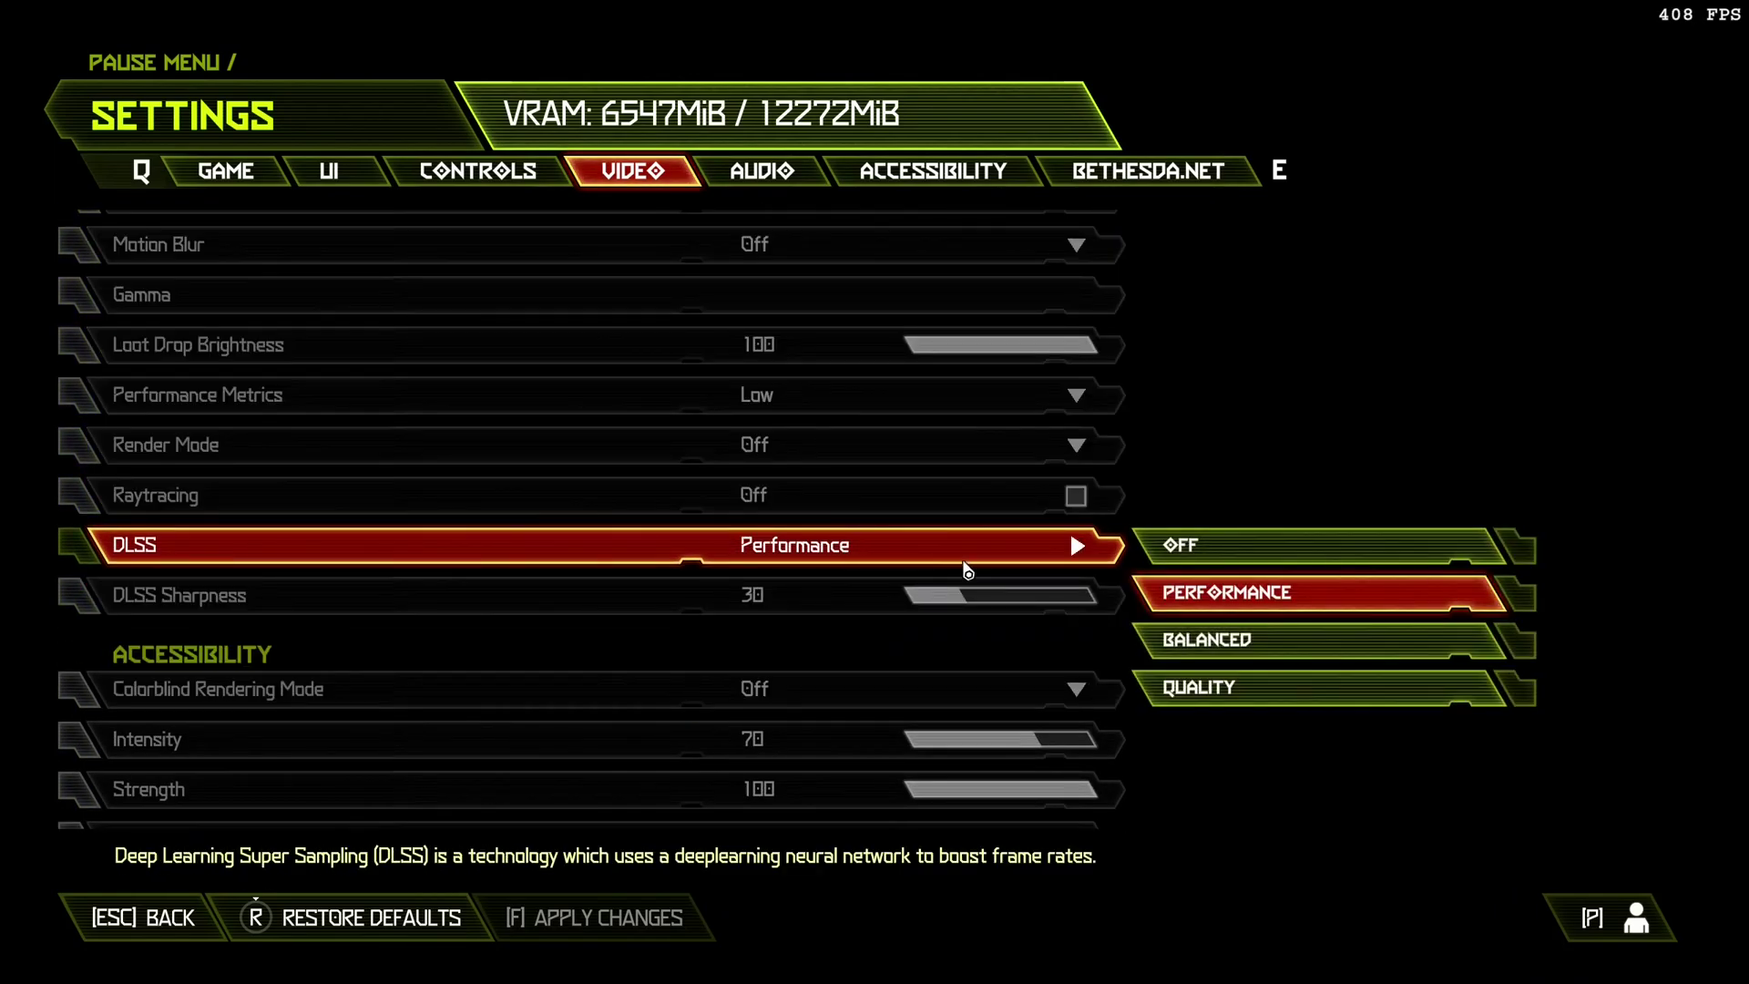
click(1182, 546)
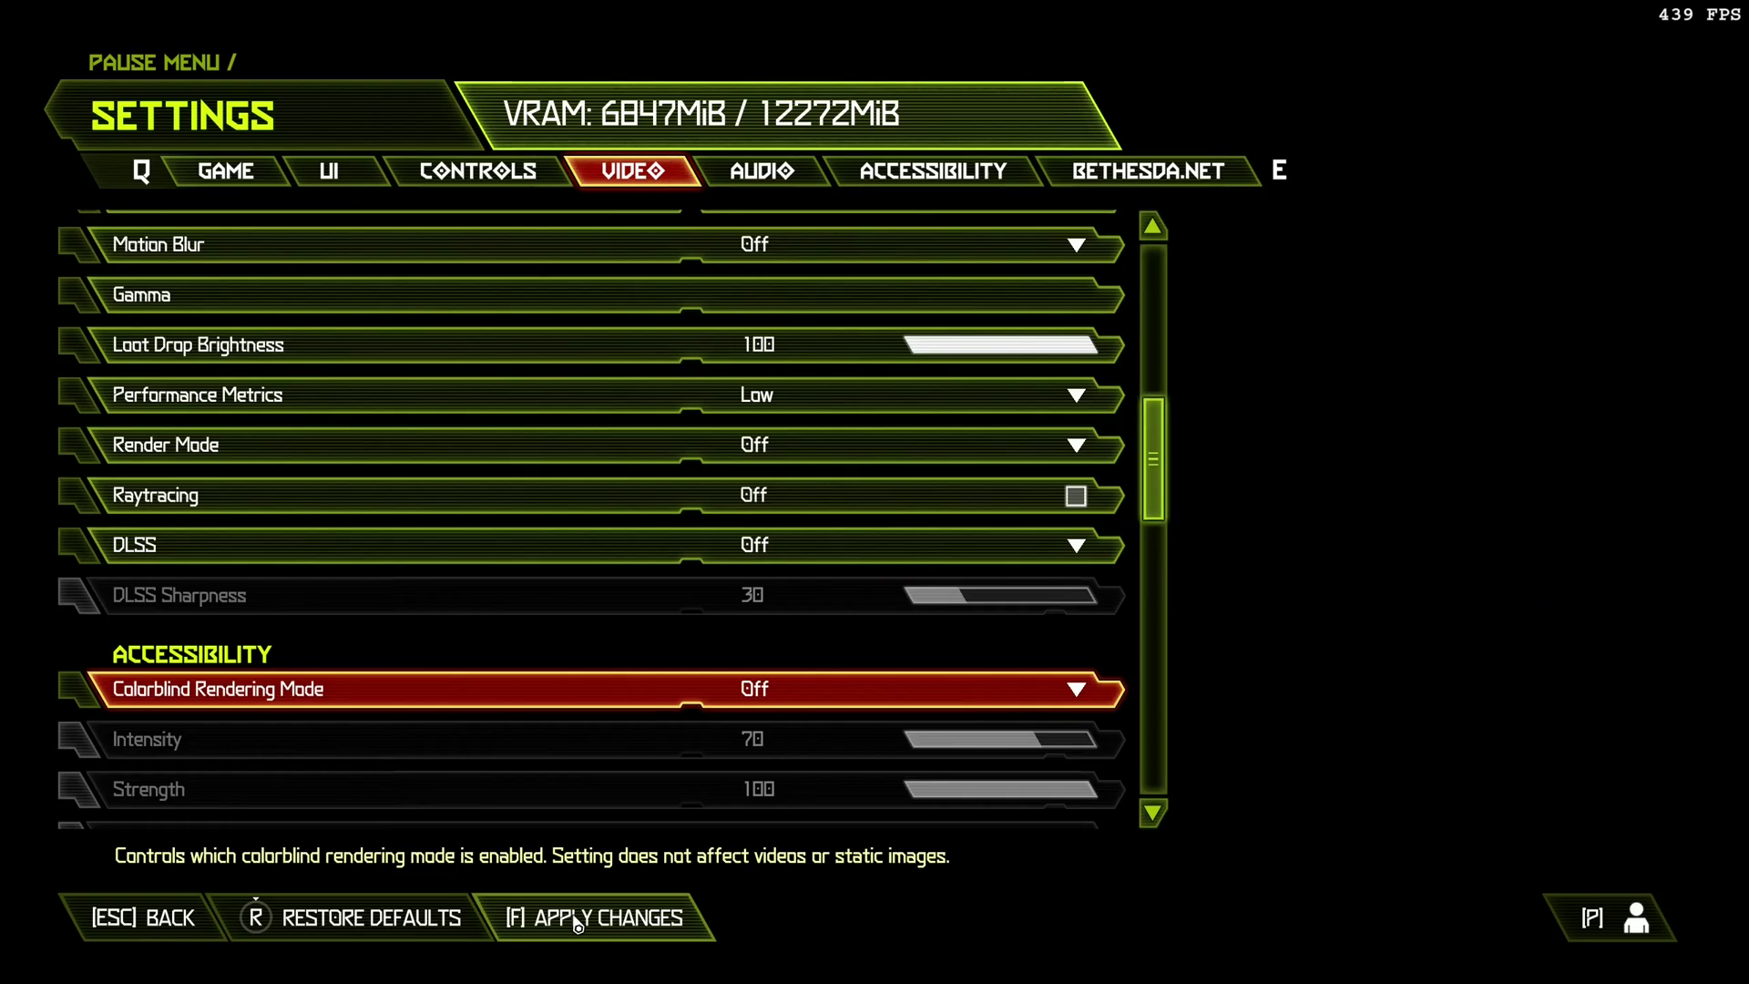
key(Escape)
key(Escape)
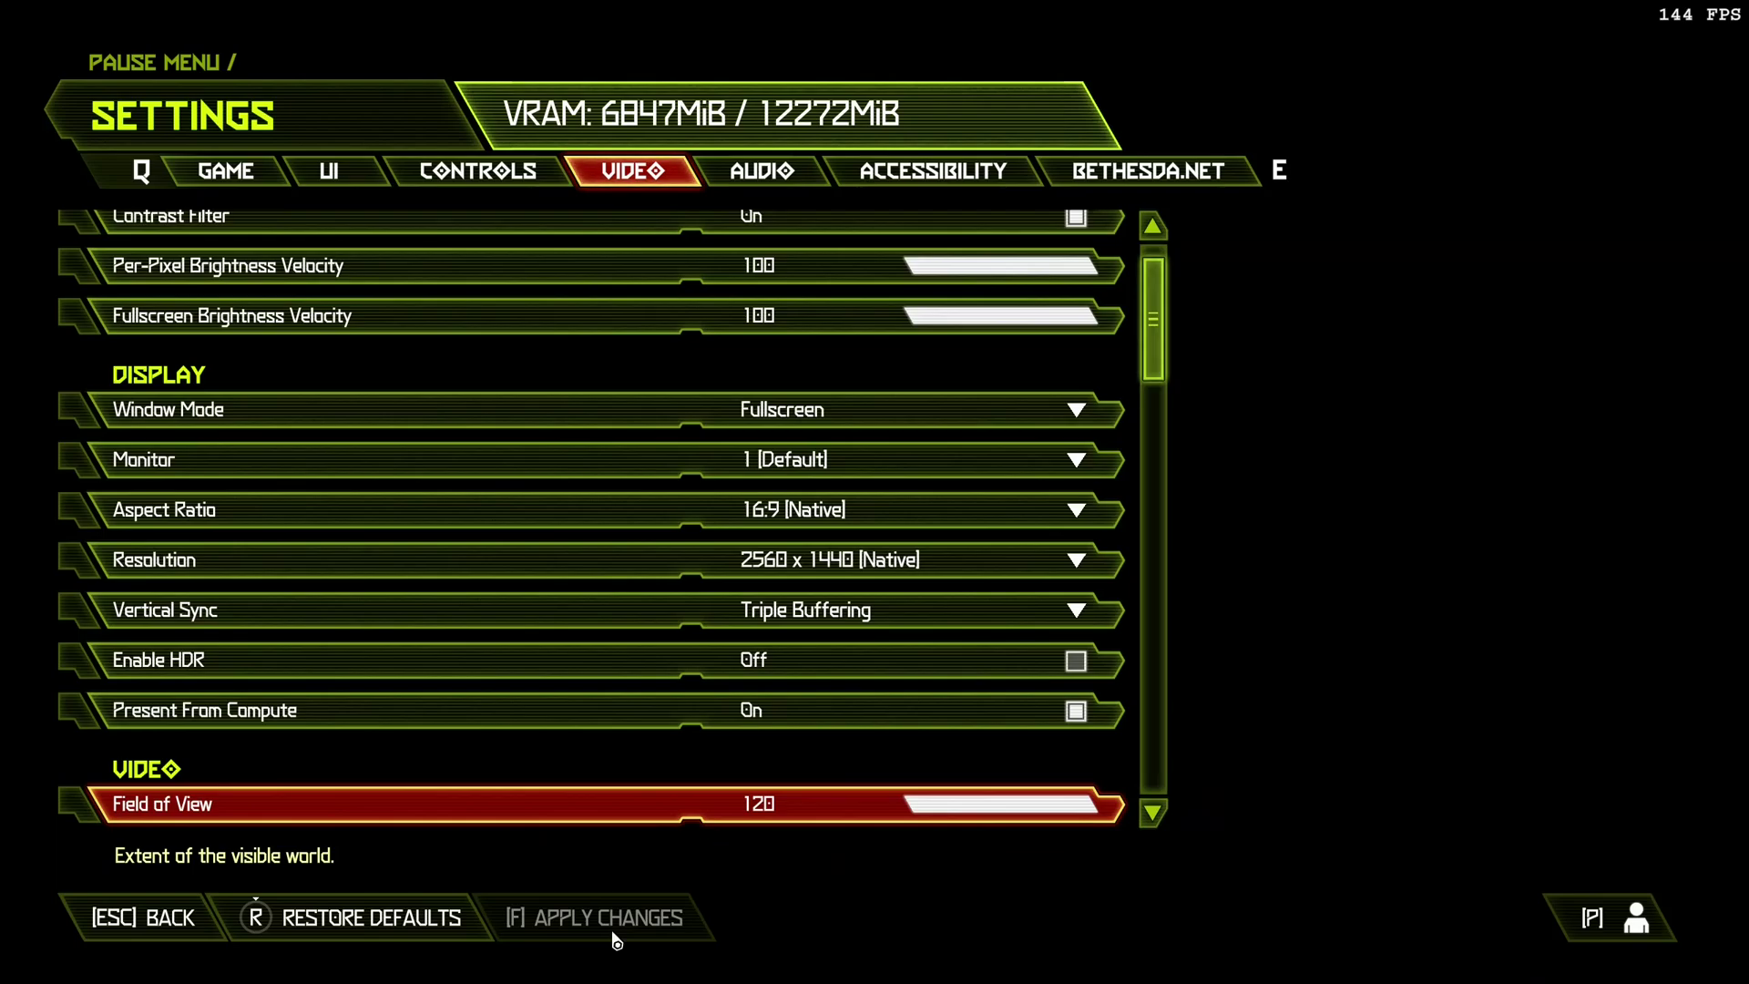
- Look through the Display and Video options in the video settings
scroll(807, 724, down, 5)
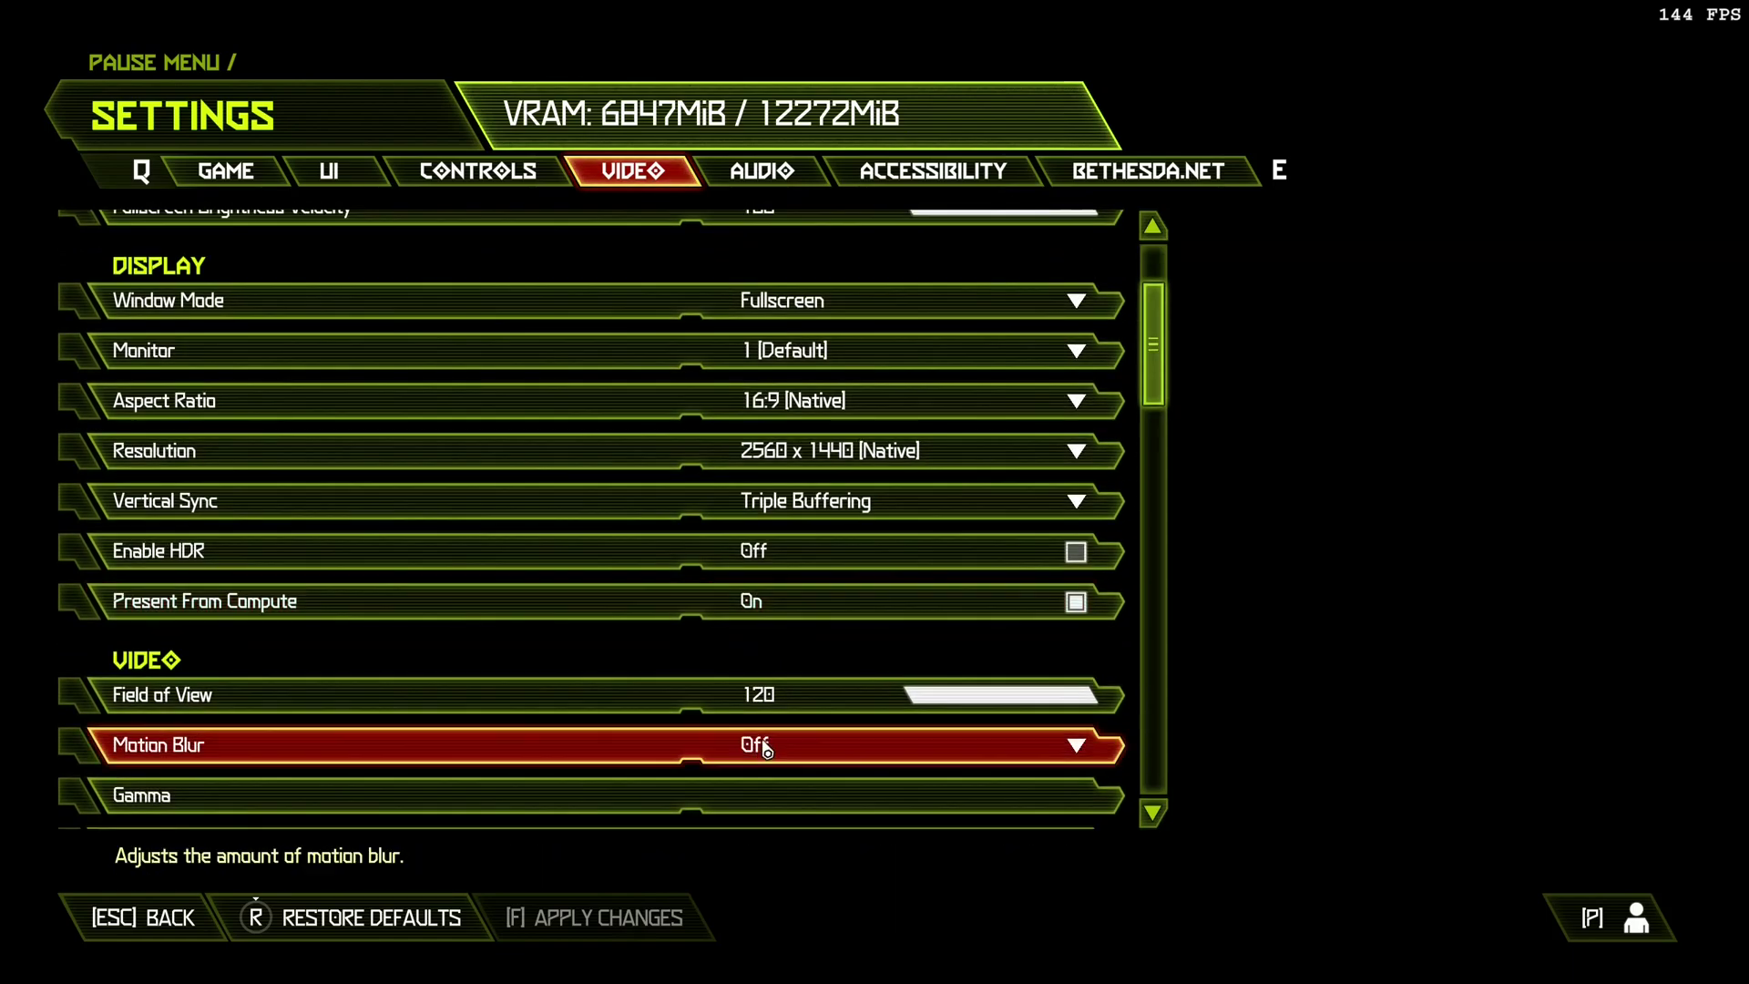
scroll(807, 683, down, 1)
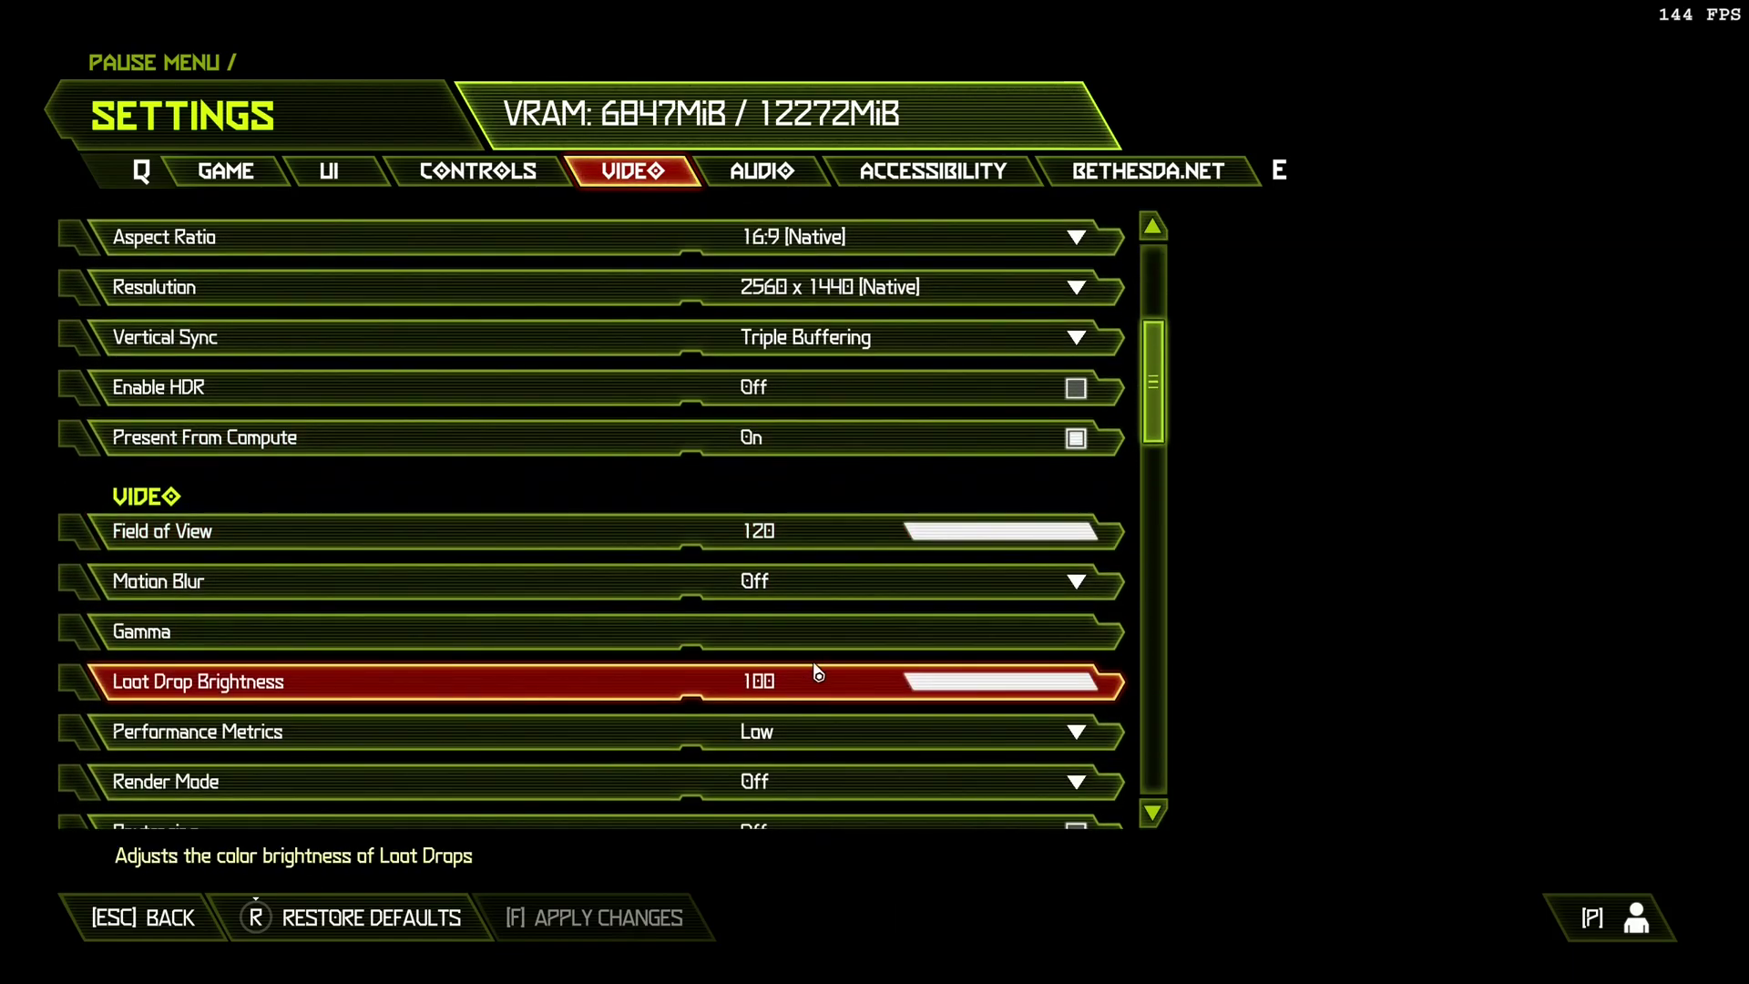